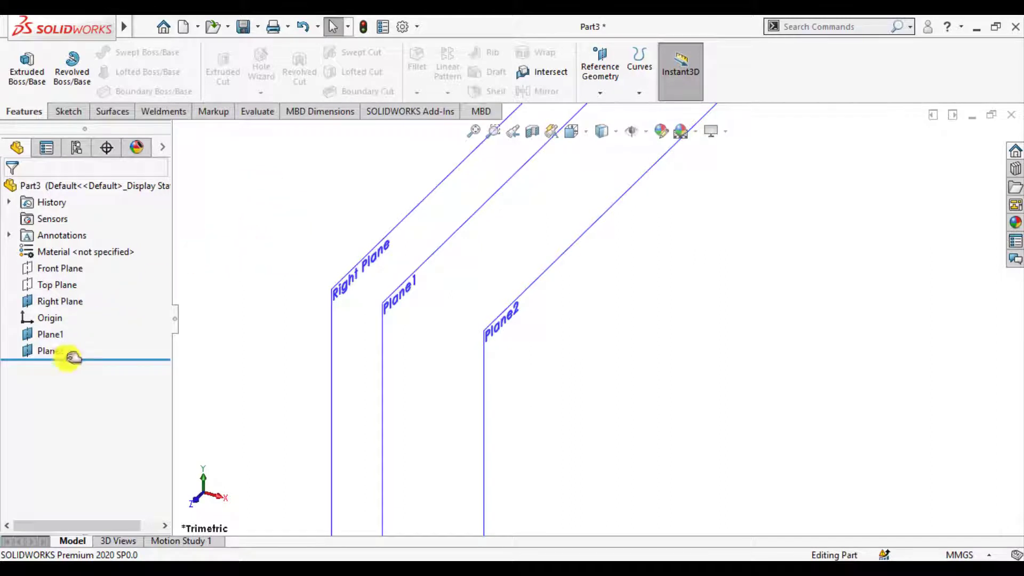
- Create a reference plane offset 1 mm from Plane2
click(48, 351)
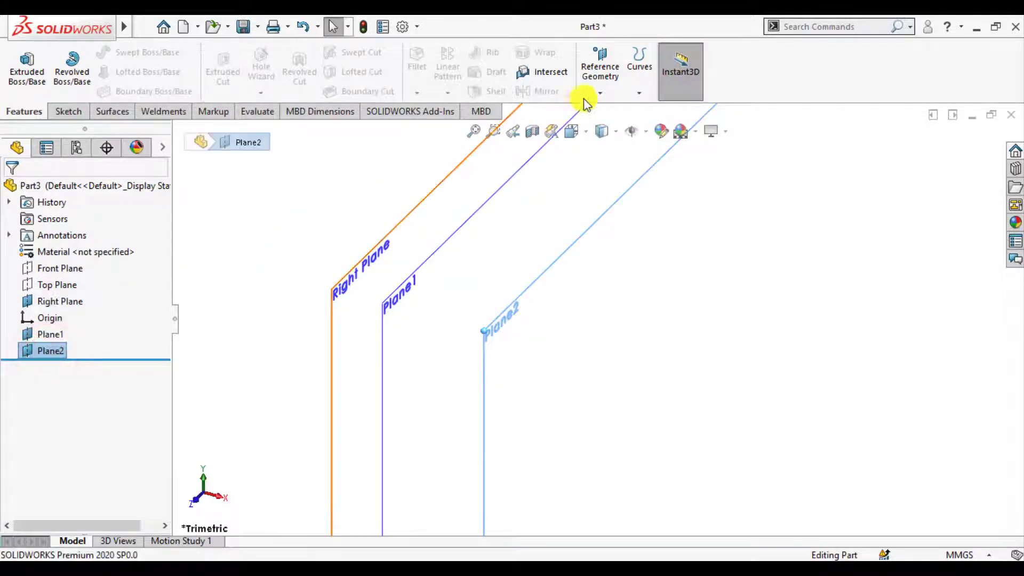
click(600, 94)
click(604, 112)
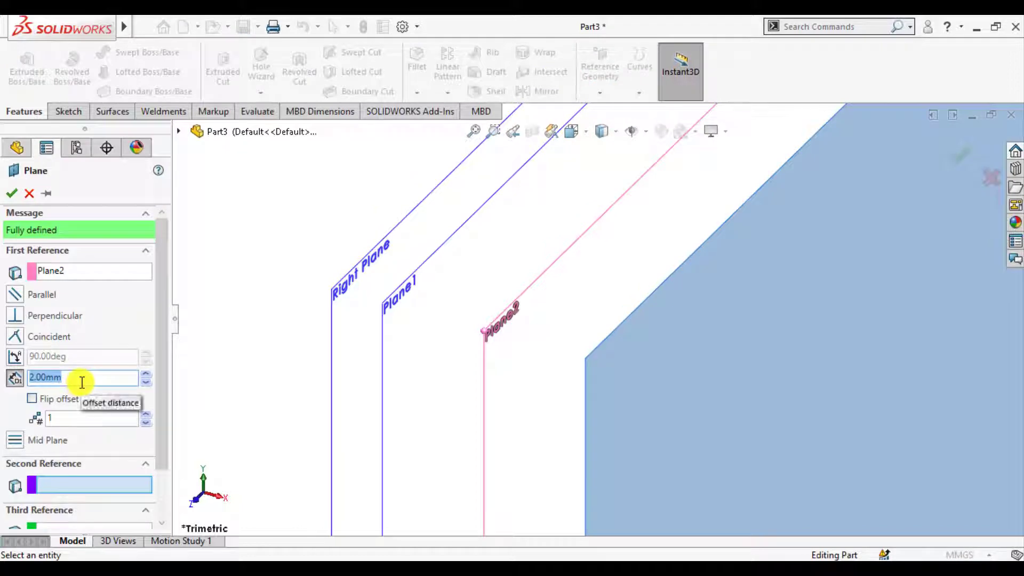
text(1)
key(Return)
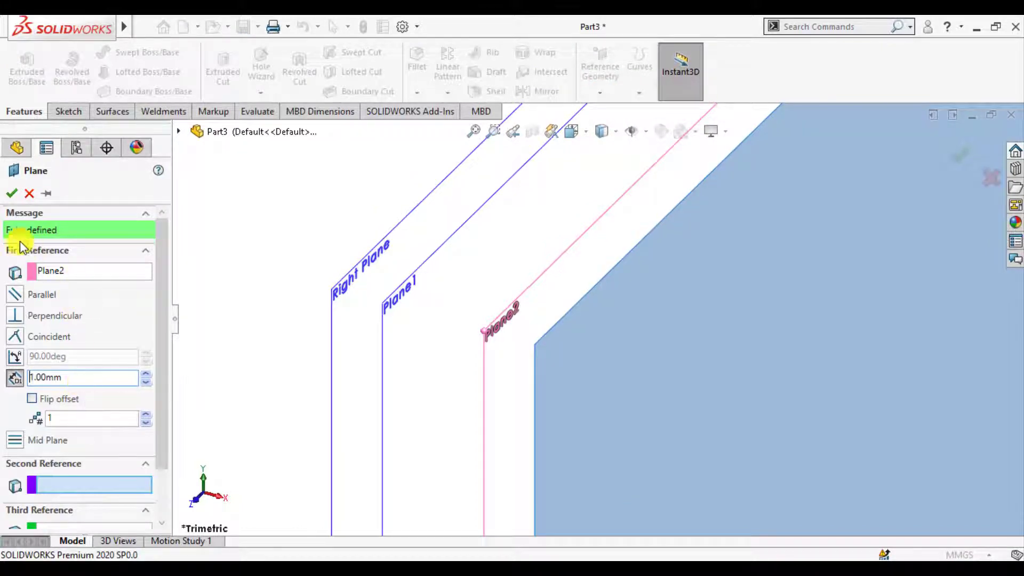
click(16, 194)
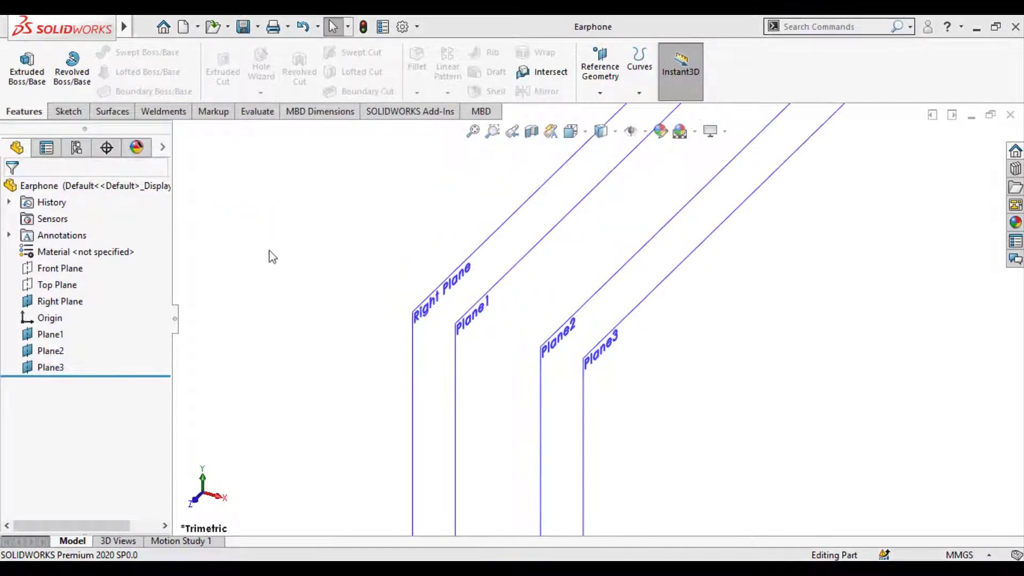
- Start a sketch on the Right Plane and draw a circle about 97 mm in diameter centred on the origin
click(83, 301)
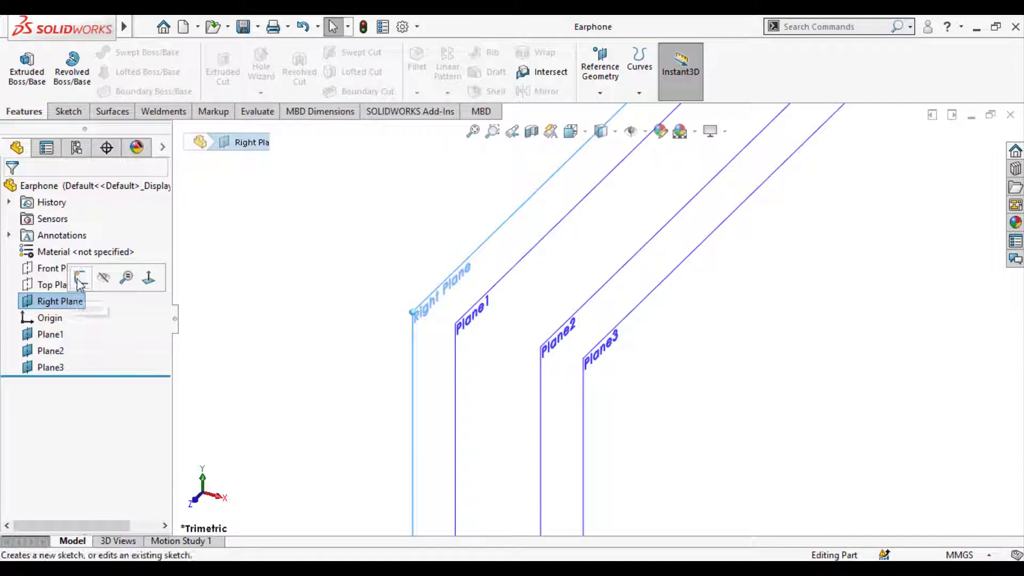
click(80, 279)
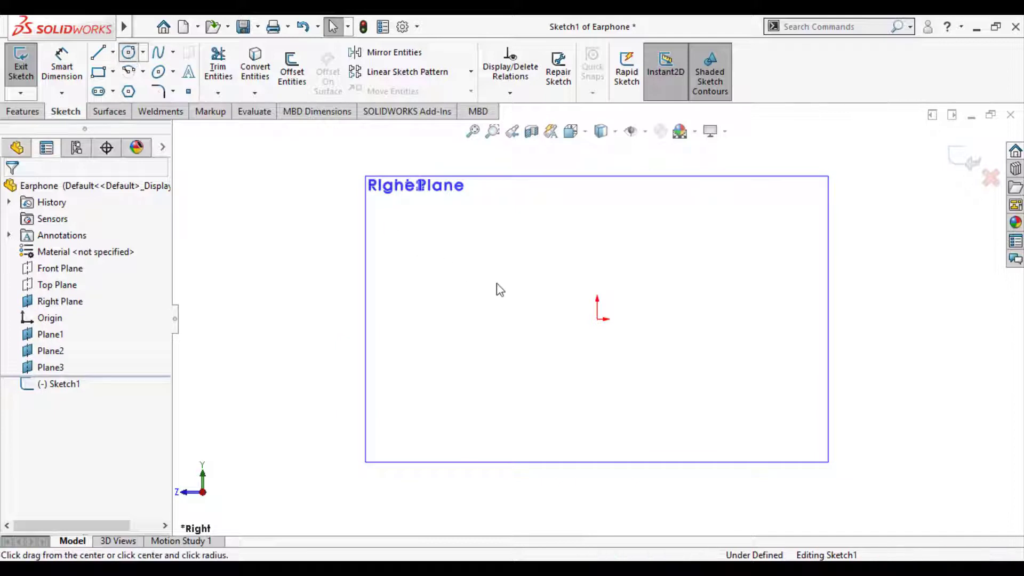
click(597, 319)
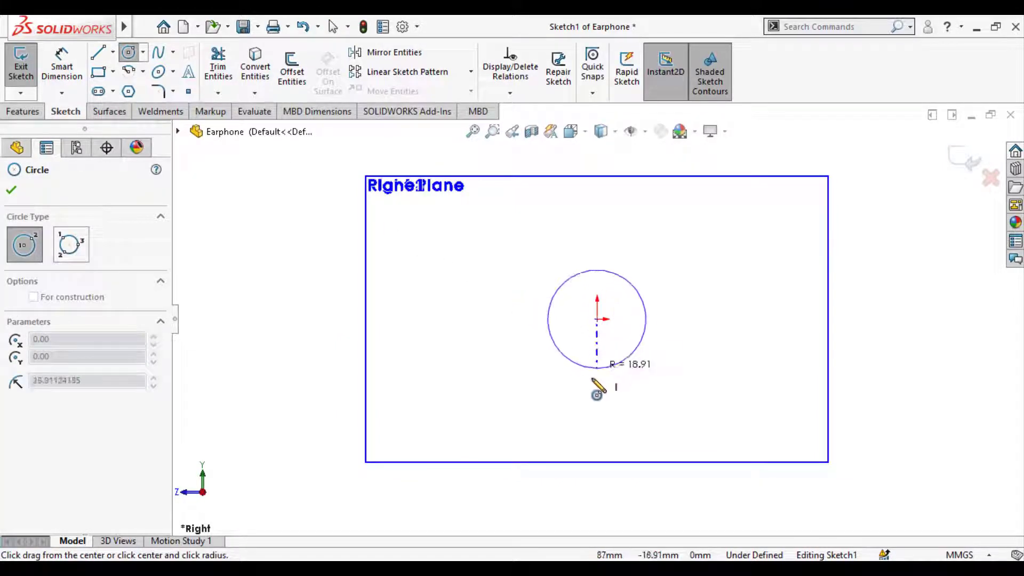
click(581, 443)
key(Escape)
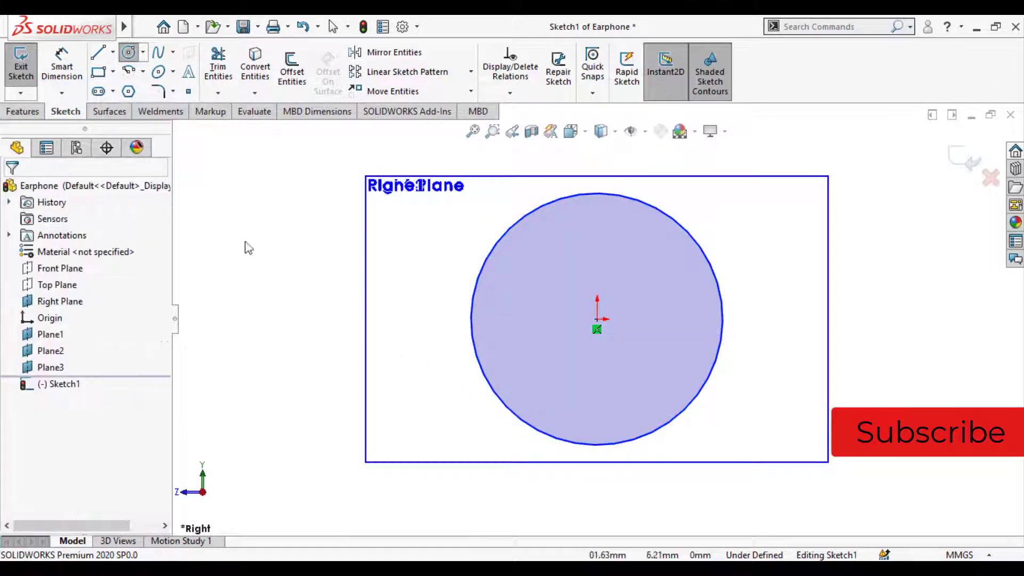
- Dimension the circle's diameter to 10 mm and close the Right Plane sketch
click(62, 56)
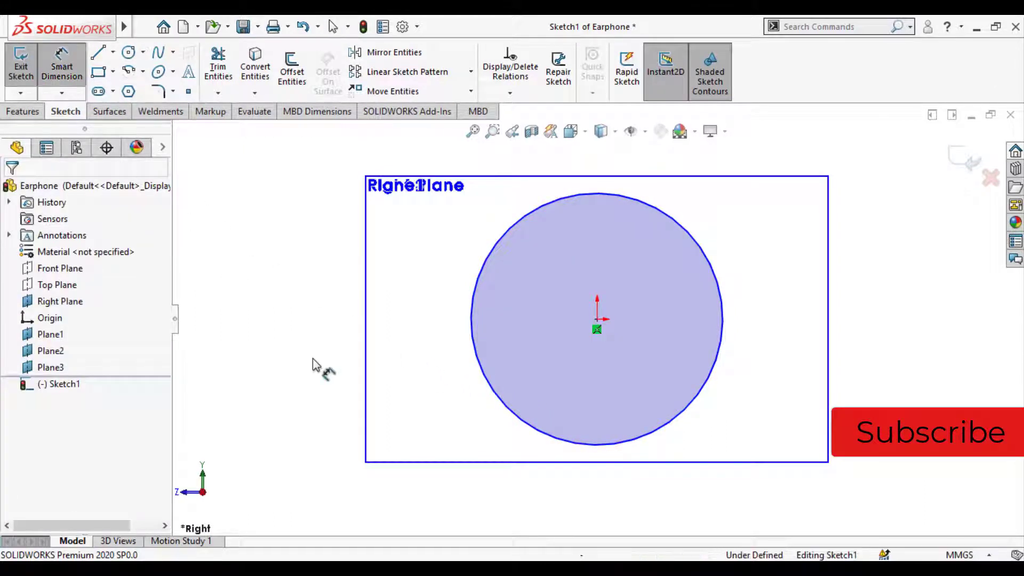
click(533, 430)
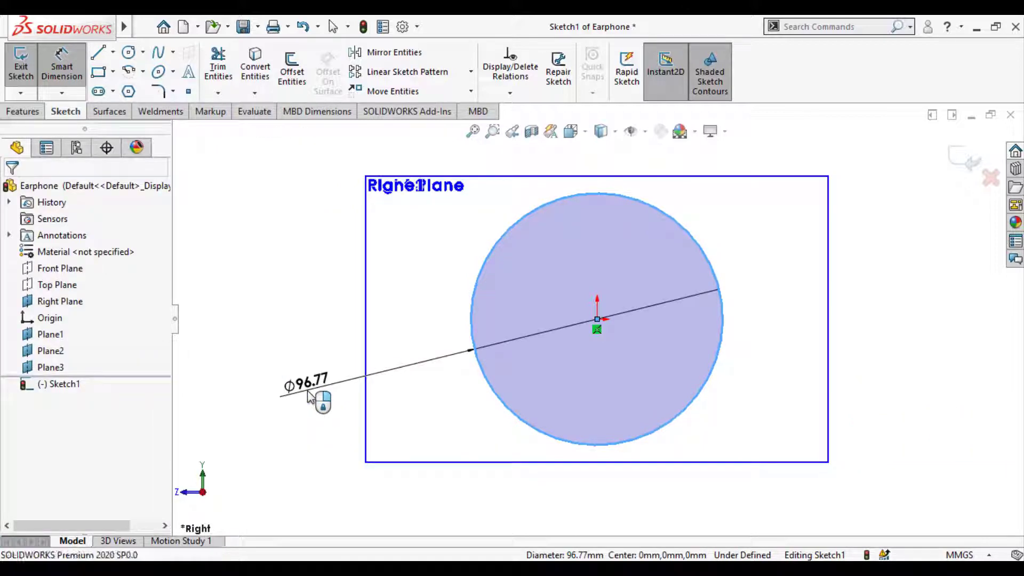
click(308, 396)
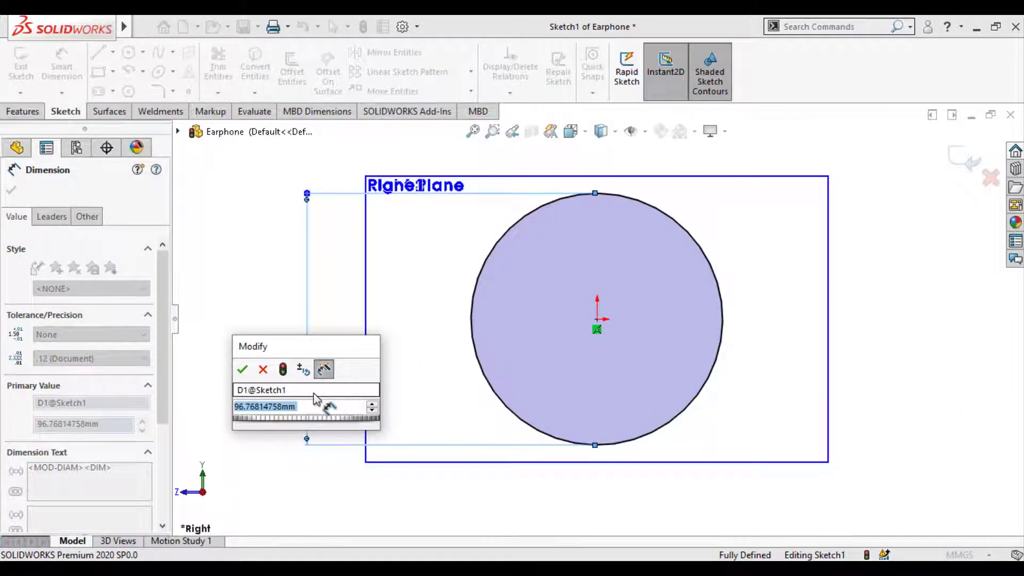
text(10)
key(Return)
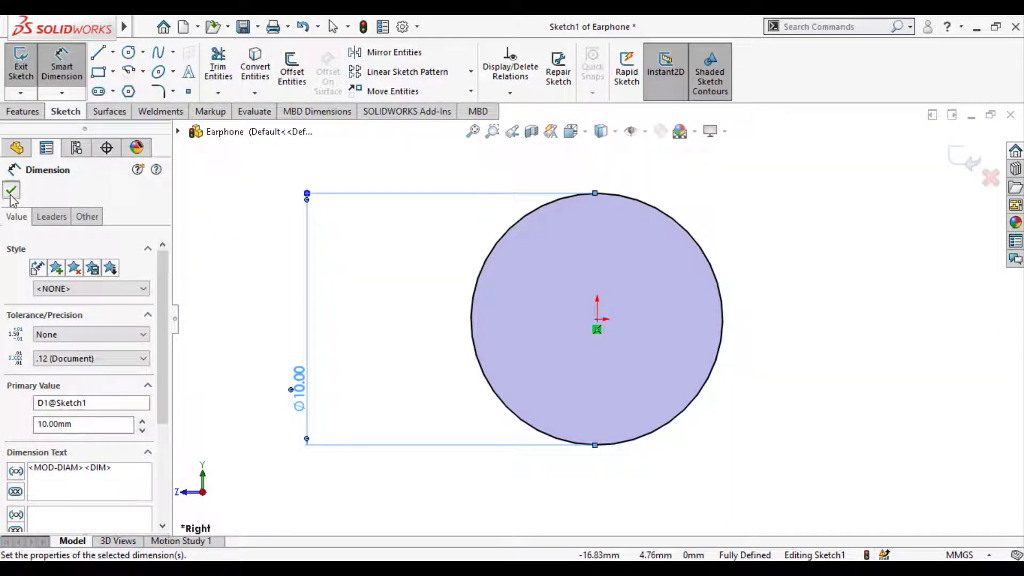
click(11, 198)
scroll(407, 274, down, 8)
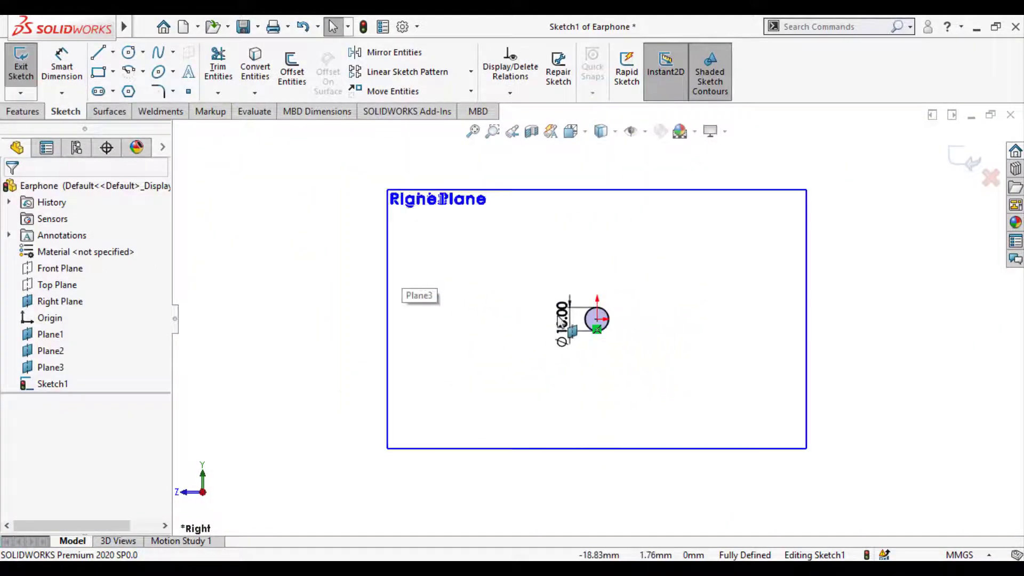
scroll(587, 326, up, 2)
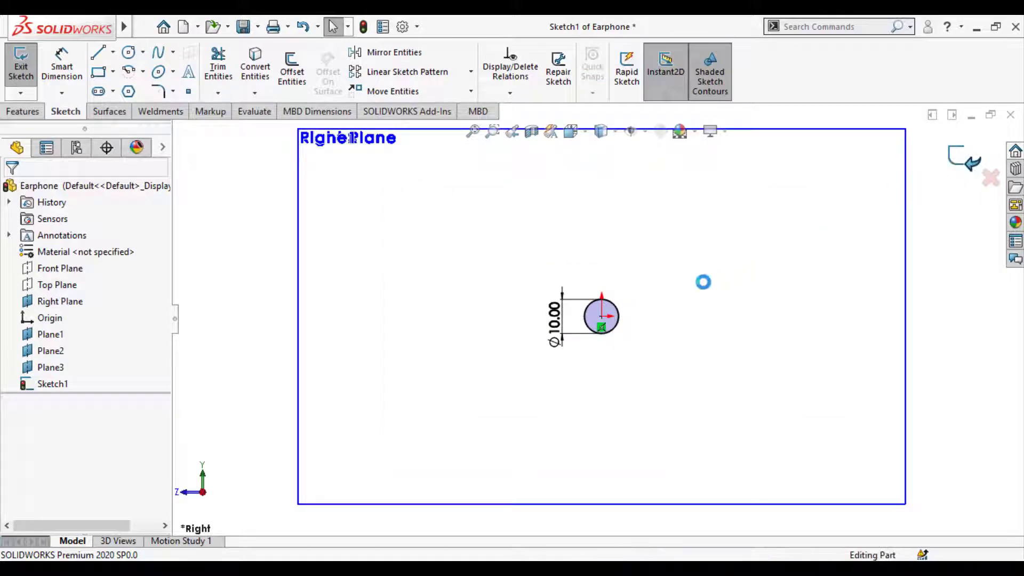
scroll(610, 315, up, 3)
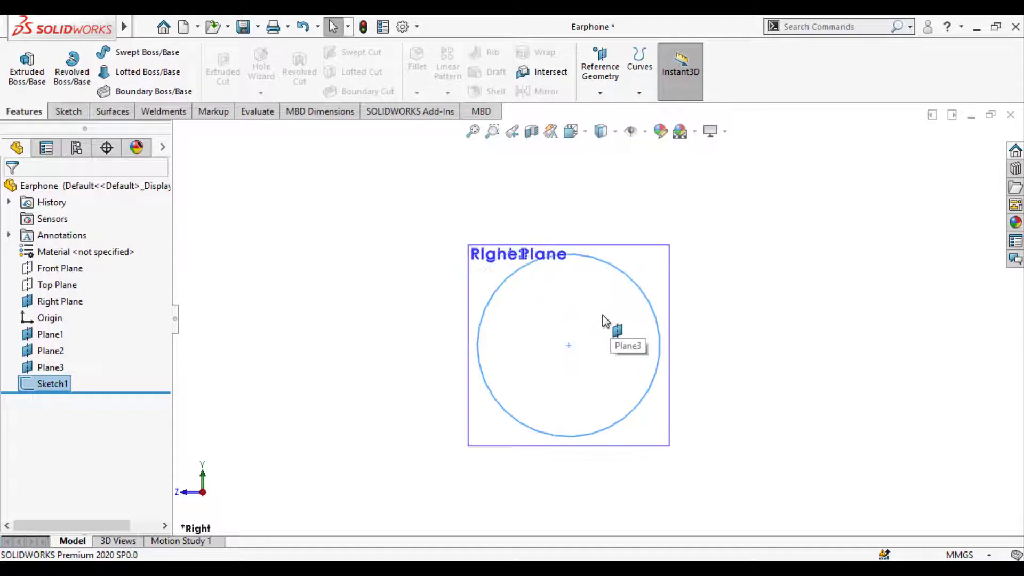
- Start a sketch on Plane1 and draw a circle about 13.4 mm in diameter centred on the origin
mouse_move(606, 323)
middle_down()
mouse_move(640, 313)
mouse_move(667, 376)
mouse_move(718, 366)
mouse_move(263, 377)
middle_up()
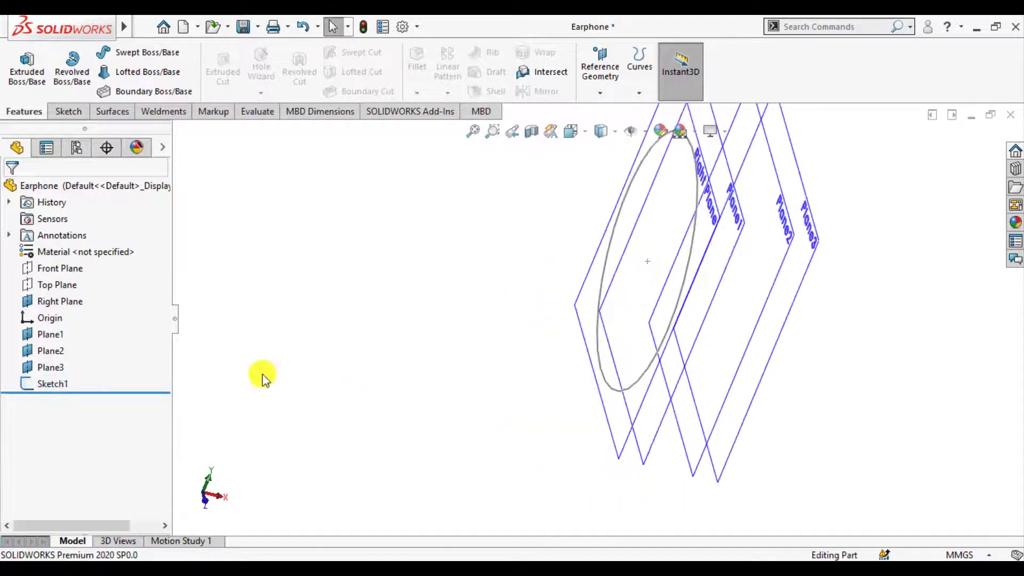
click(43, 334)
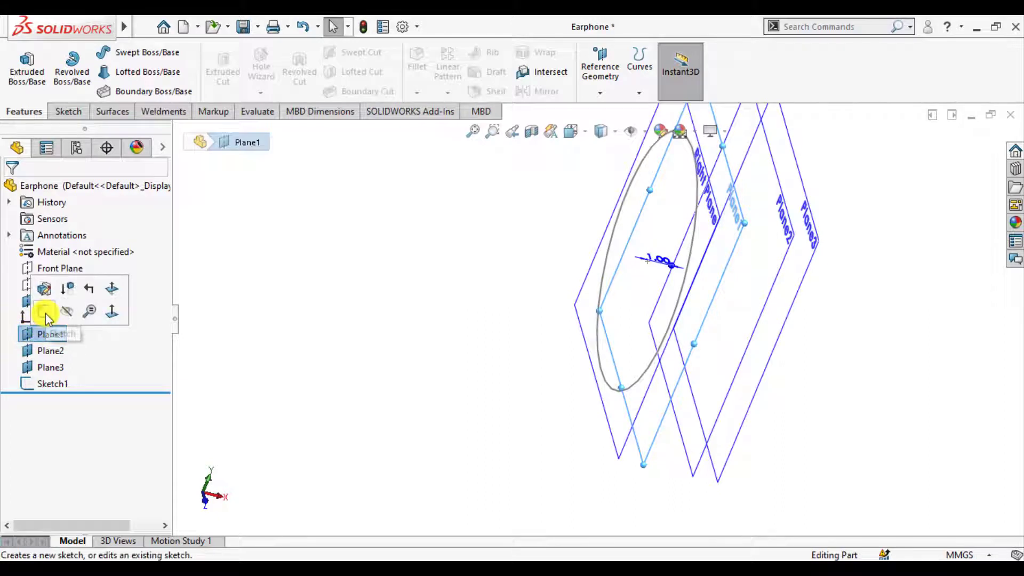
click(45, 314)
click(500, 359)
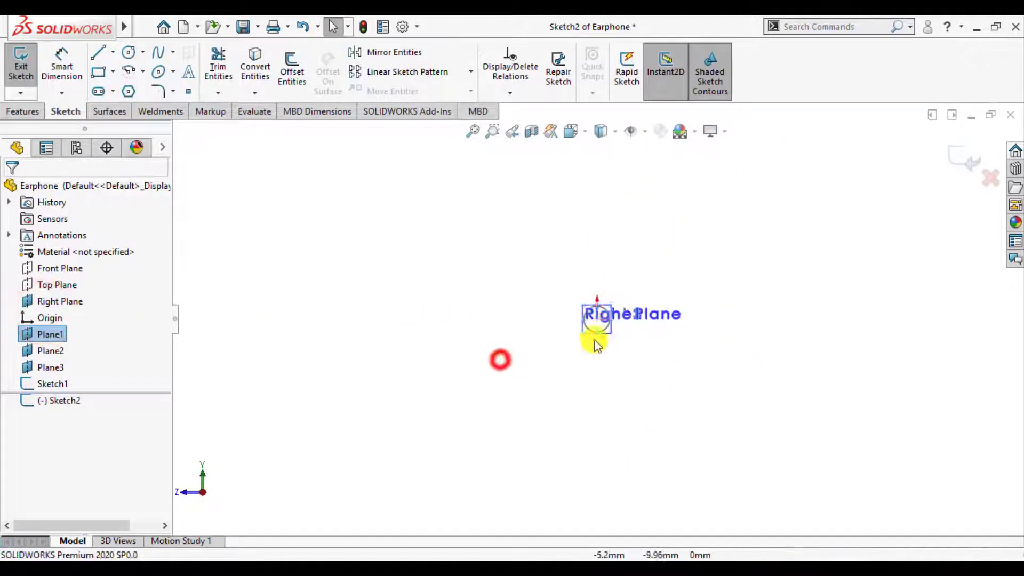
scroll(611, 302, up, 5)
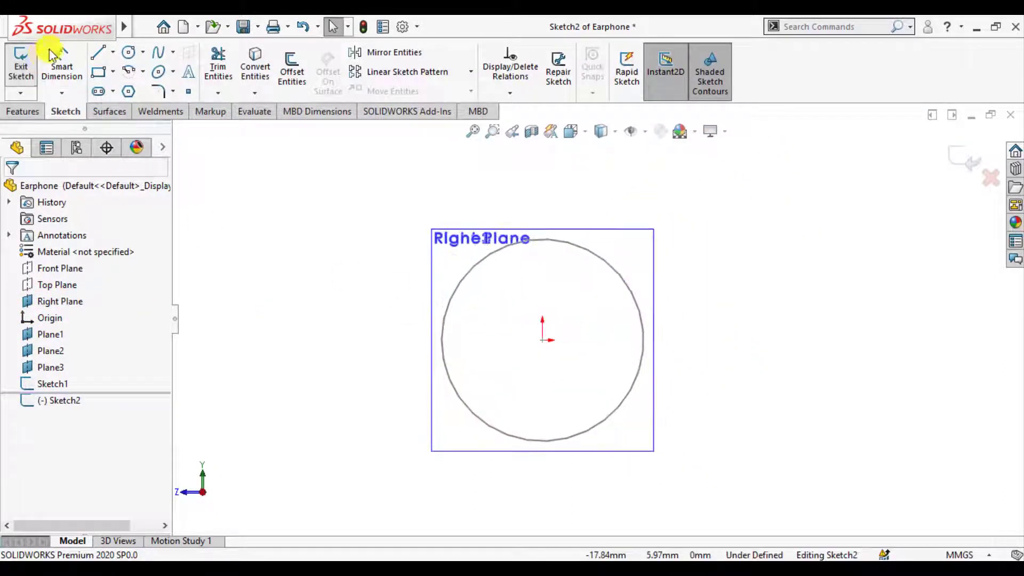
click(144, 27)
click(125, 54)
click(127, 52)
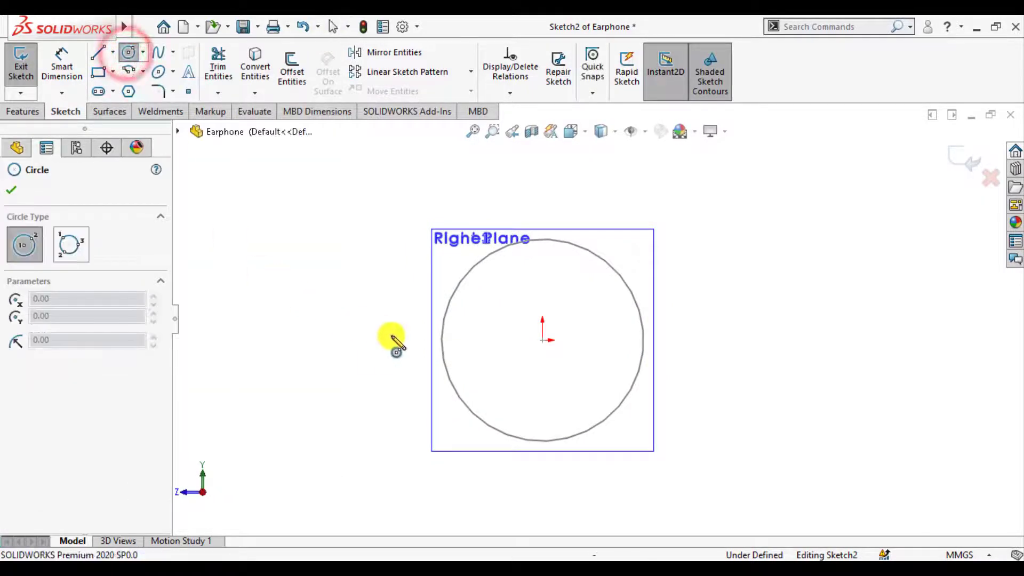
click(543, 340)
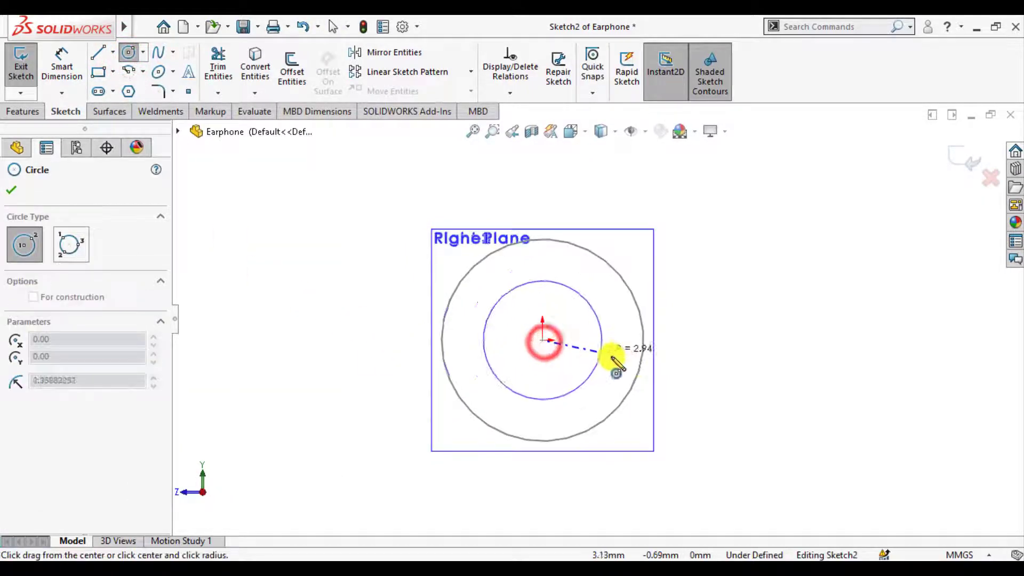
click(670, 379)
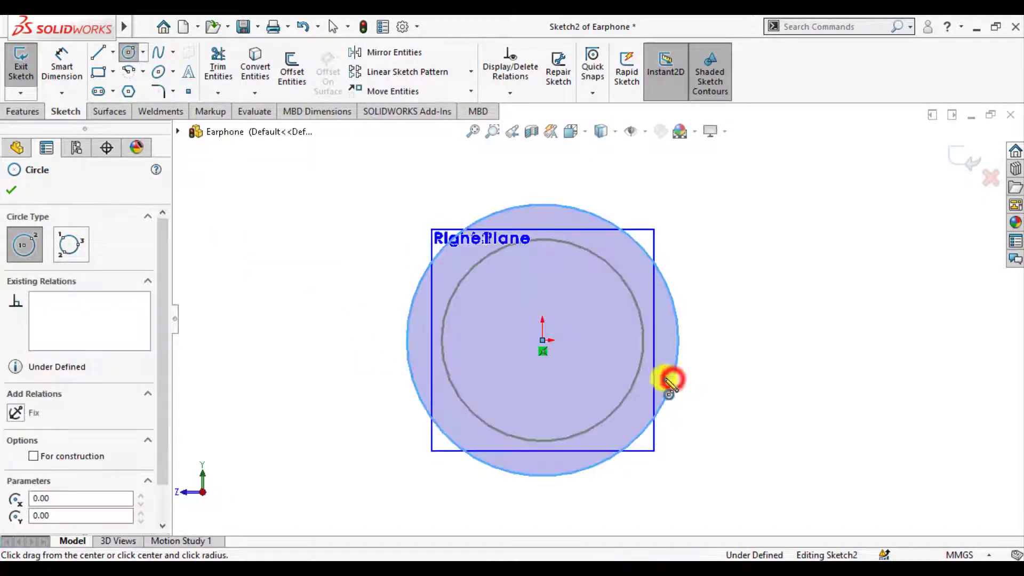
click(11, 190)
- Dimension the Plane1 circle's diameter to 12 mm and close the sketch
click(62, 64)
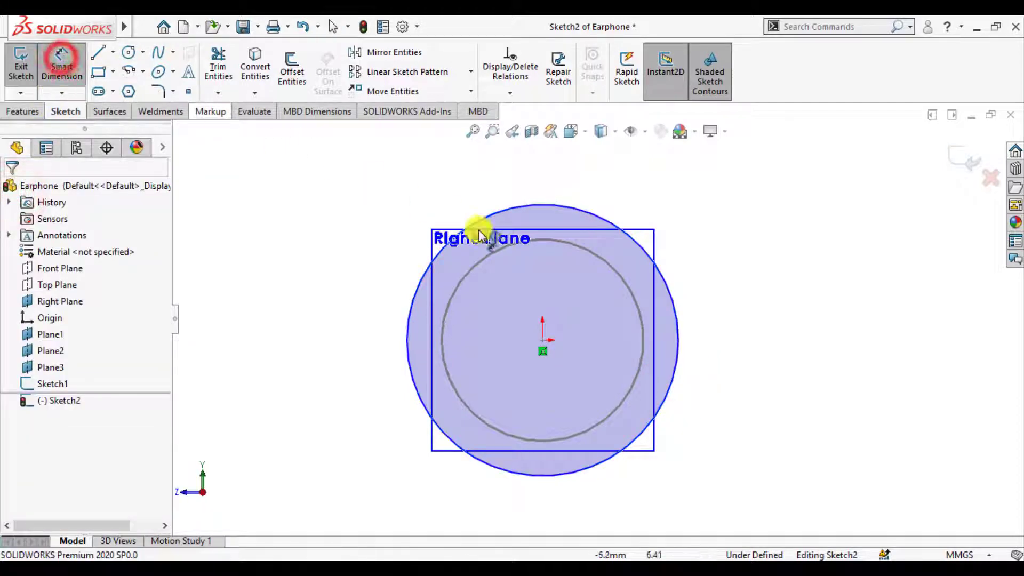
click(674, 308)
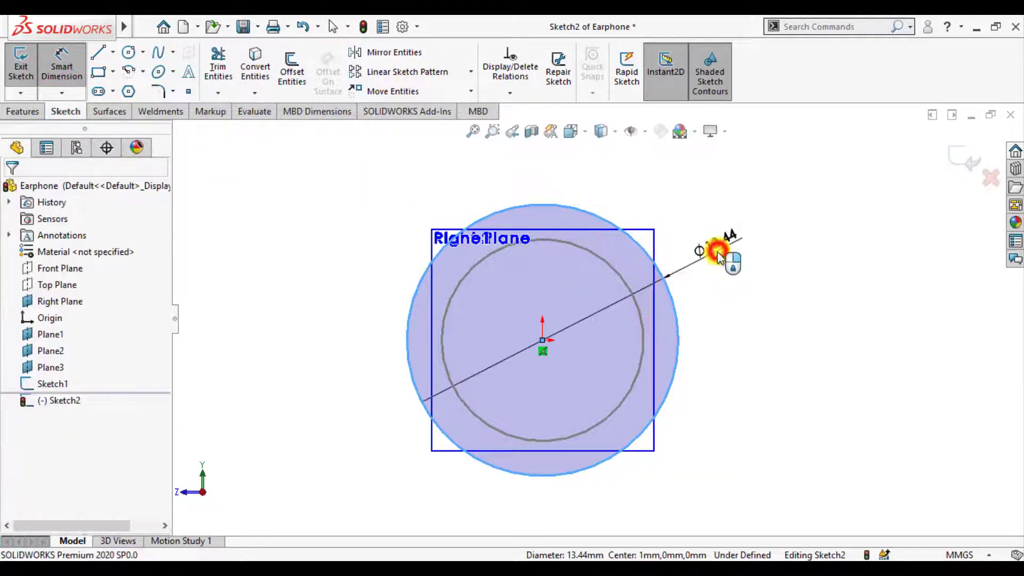
click(719, 254)
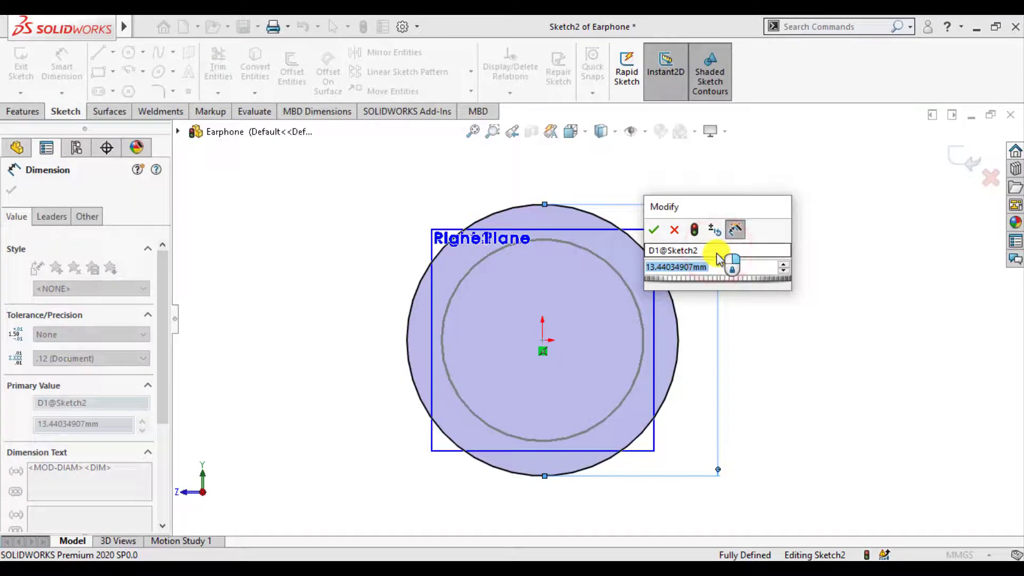
text(12)
key(Return)
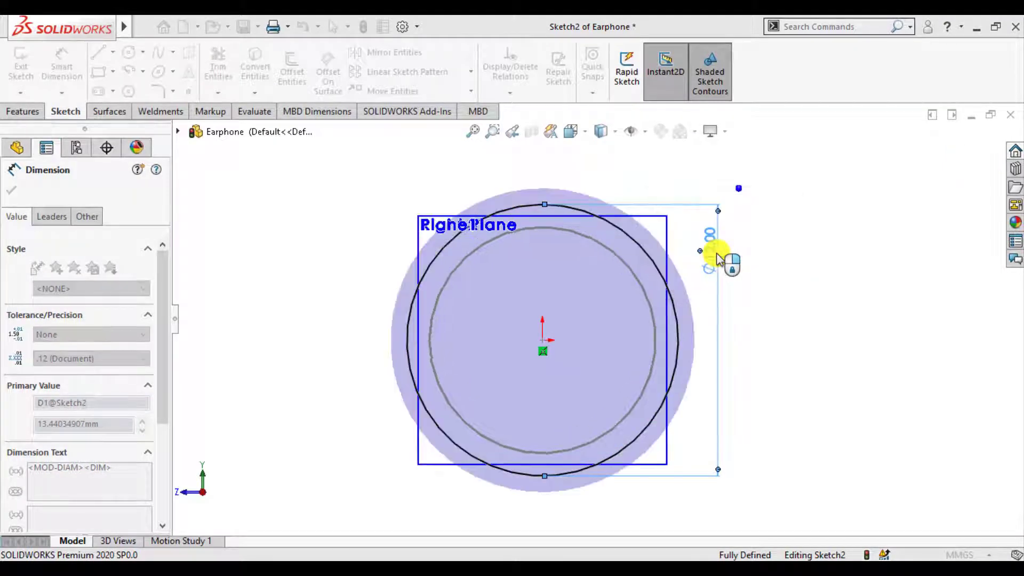
click(13, 192)
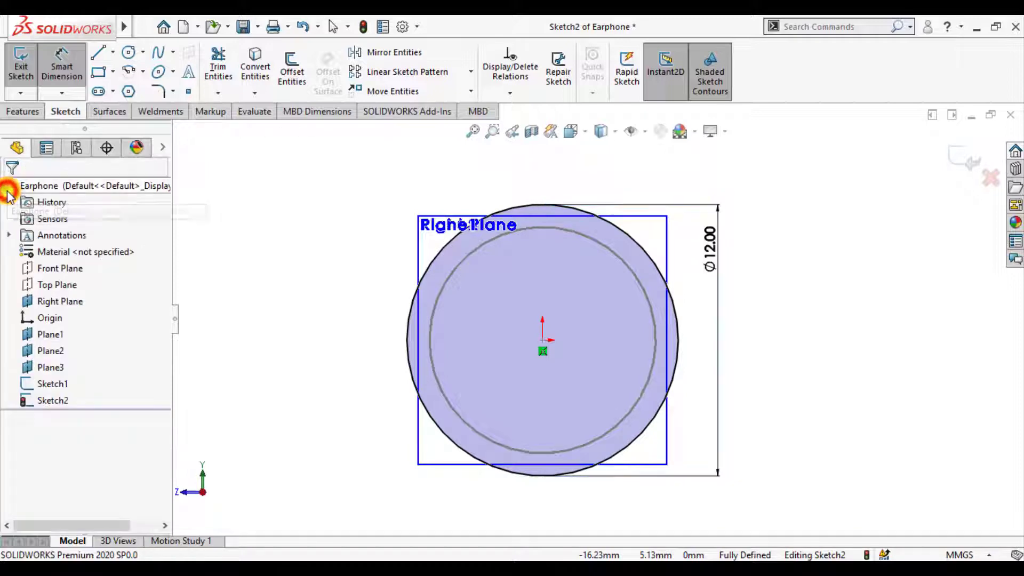
click(969, 163)
click(818, 215)
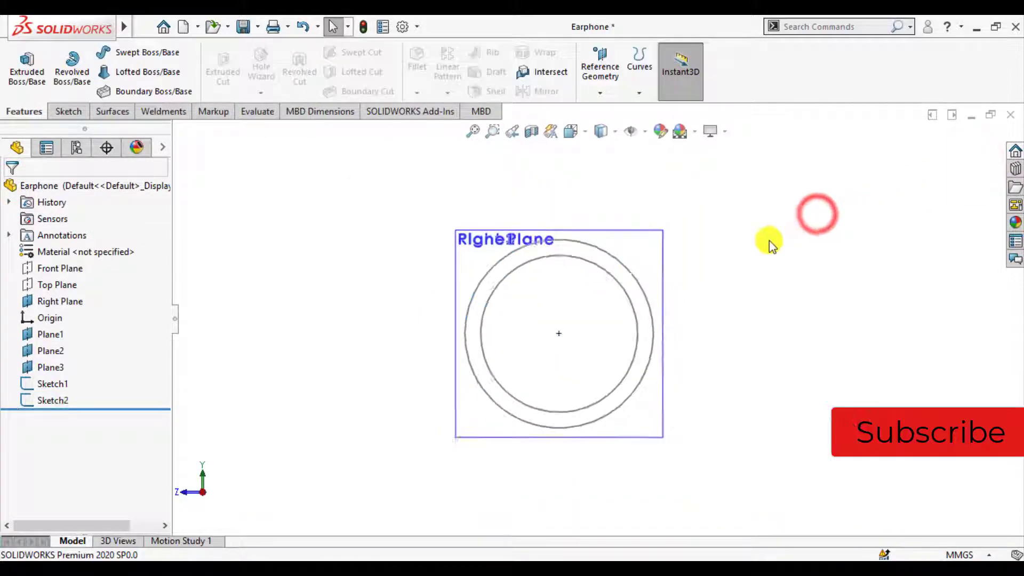
- Copy the 12 mm circle sketch from Plane1 onto Plane2
middle_drag(715, 249, 795, 327)
scroll(579, 319, down, 2)
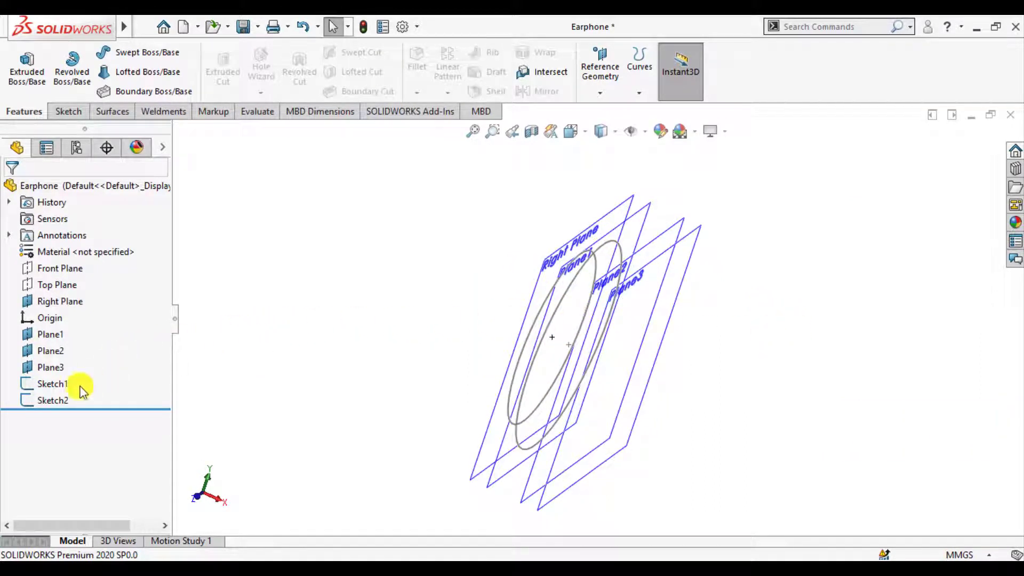
click(62, 399)
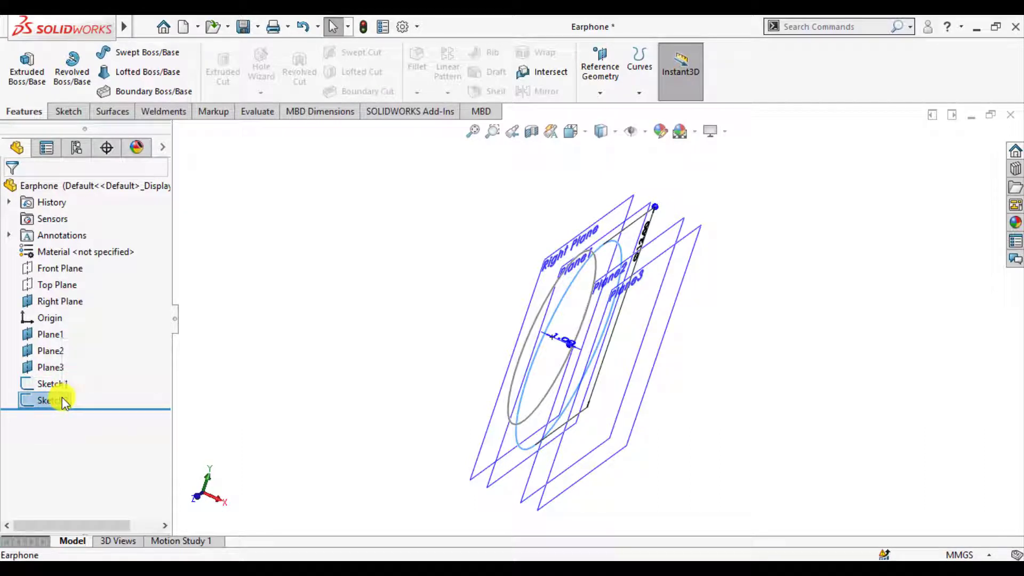
click(262, 396)
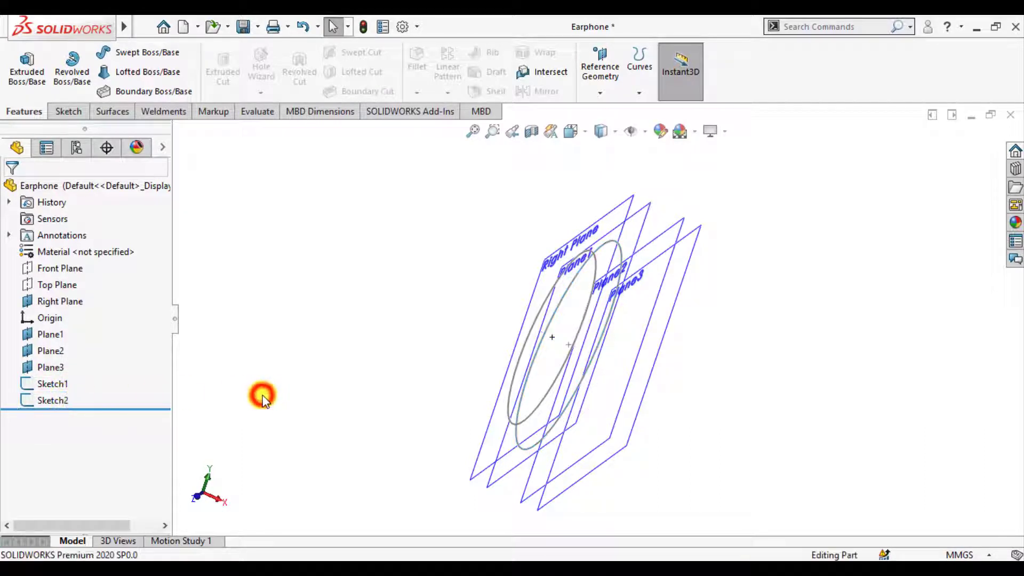
click(49, 353)
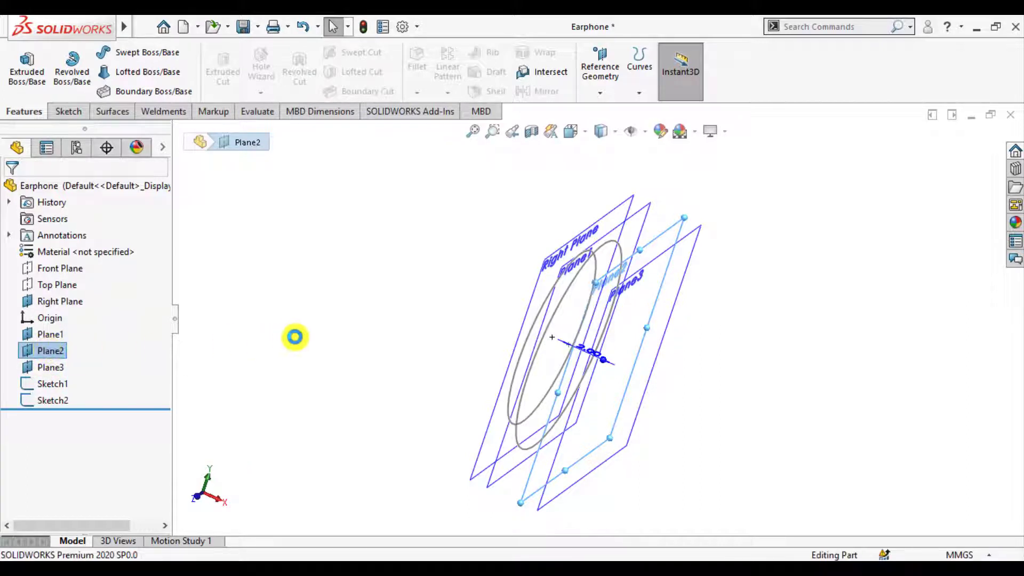
key(ctrl+v)
scroll(693, 362, down, 3)
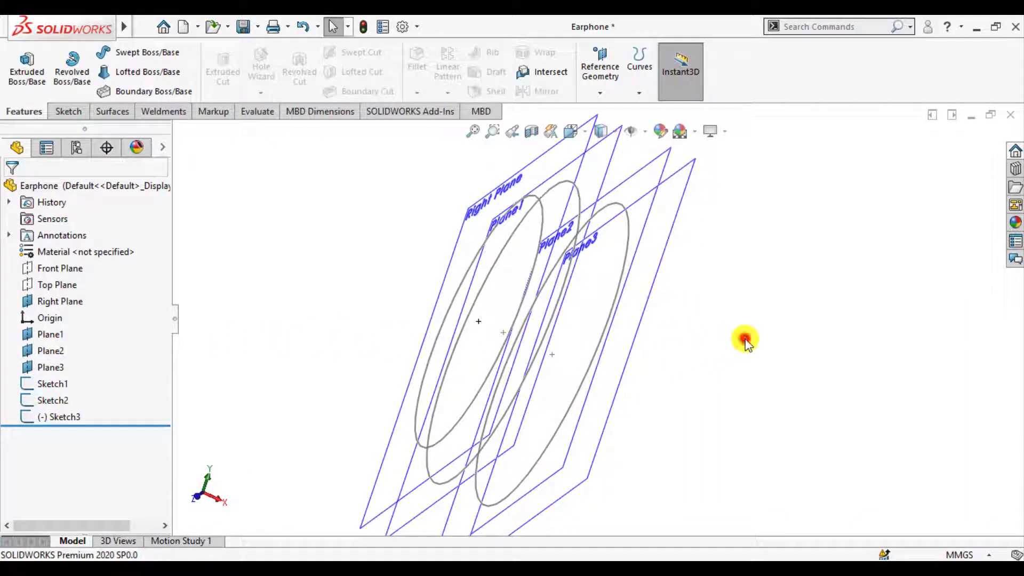
- Copy the 10 mm circle sketch from the Right Plane onto Plane3
middle_drag(720, 312, 707, 328)
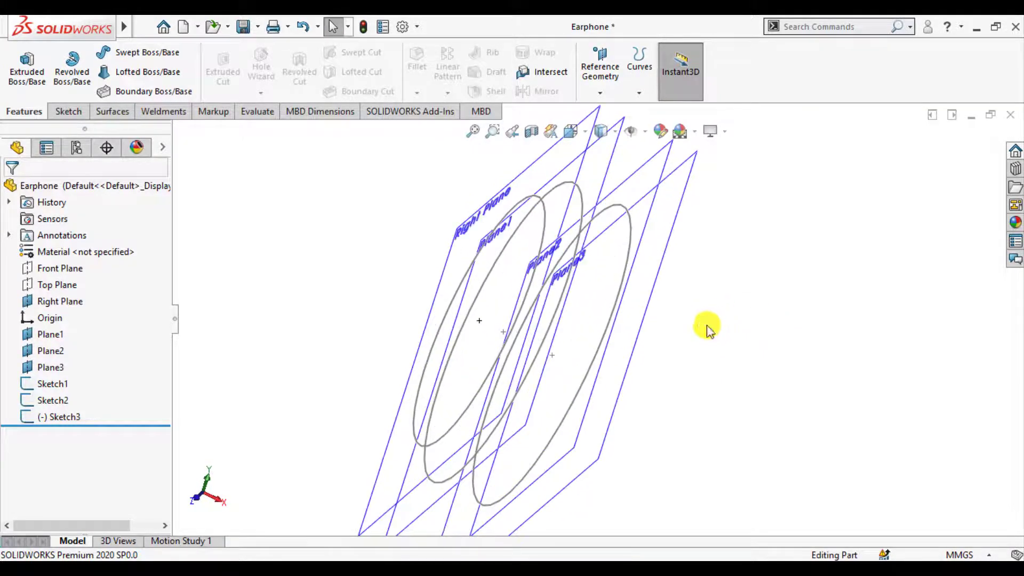
click(52, 384)
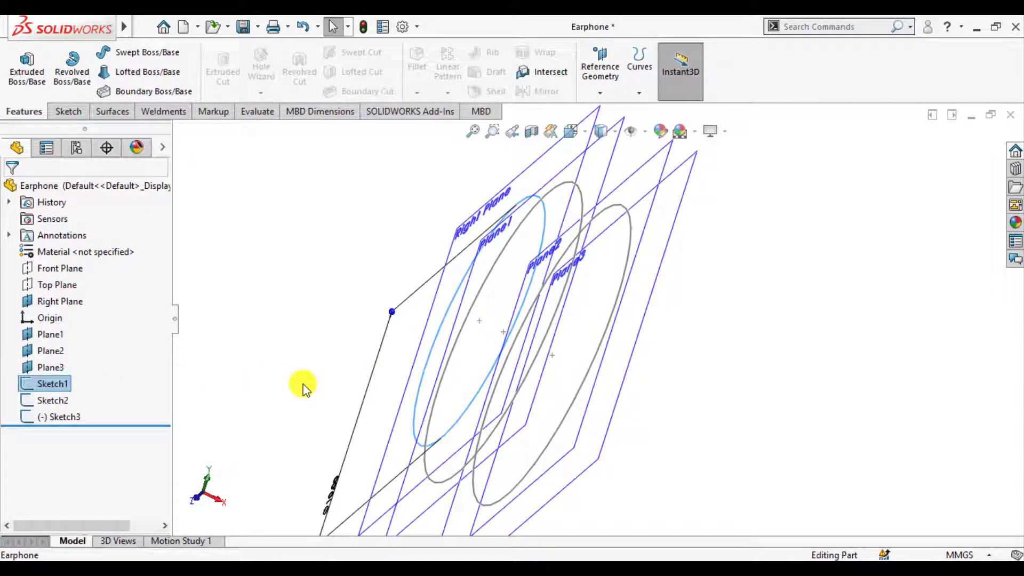
click(51, 368)
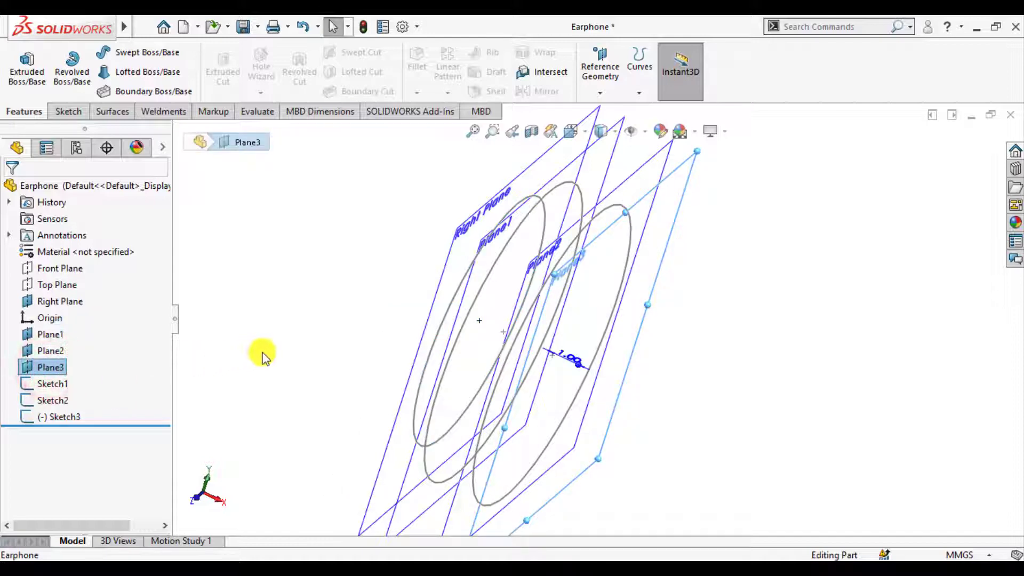
key(ctrl+v)
click(327, 336)
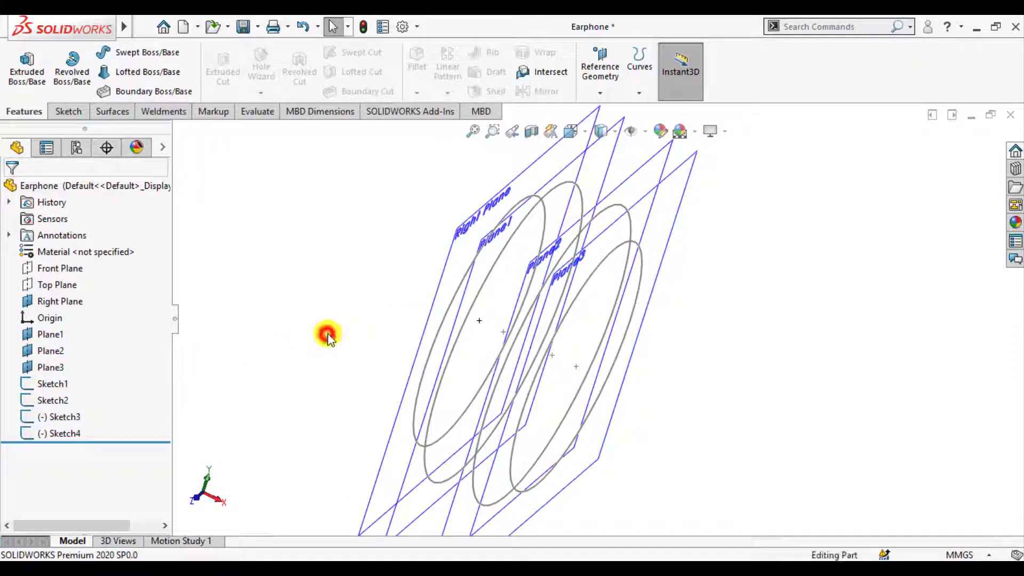
key(f)
middle_drag(327, 336, 367, 382)
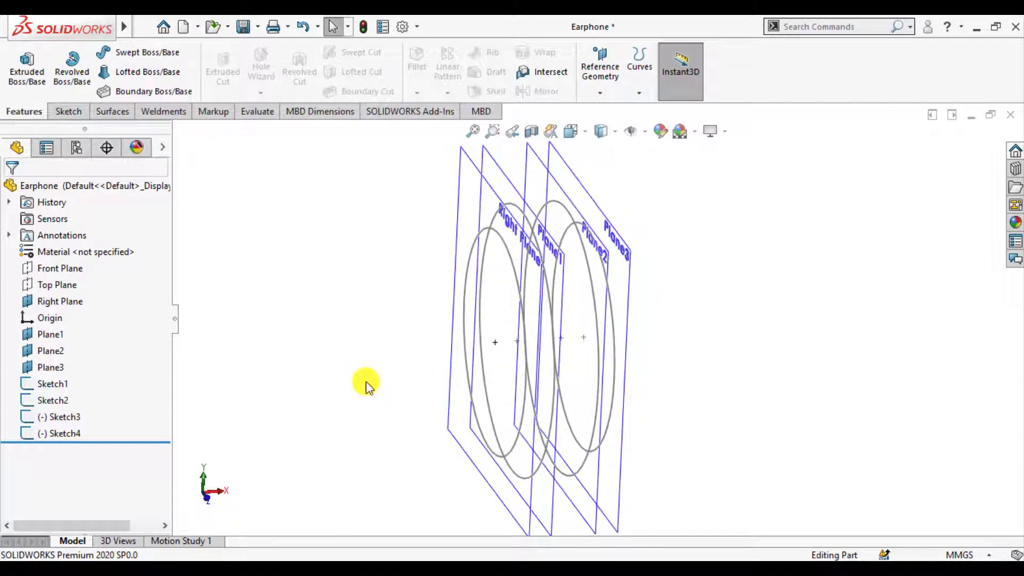
- Start a Lofted Surface through Sketch1, Sketch2, Sketch3 and Sketch4 in that order, and hide the reference planes from the display
click(108, 114)
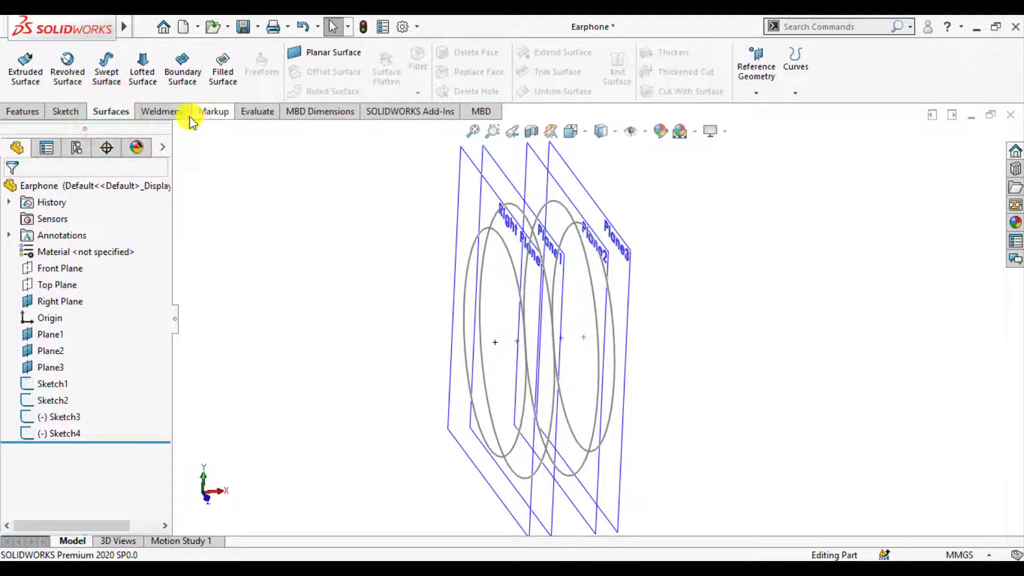
click(142, 71)
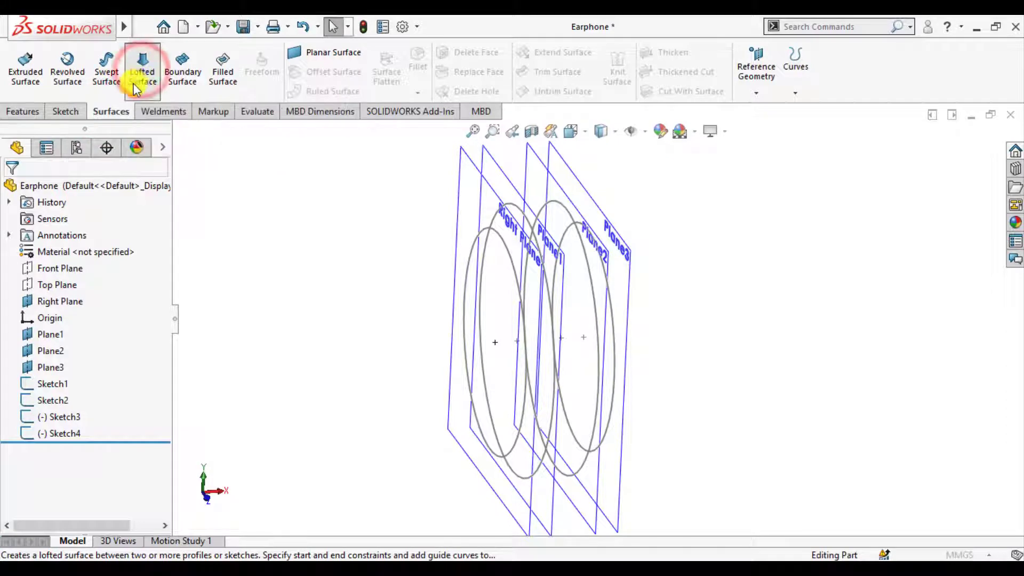
click(177, 131)
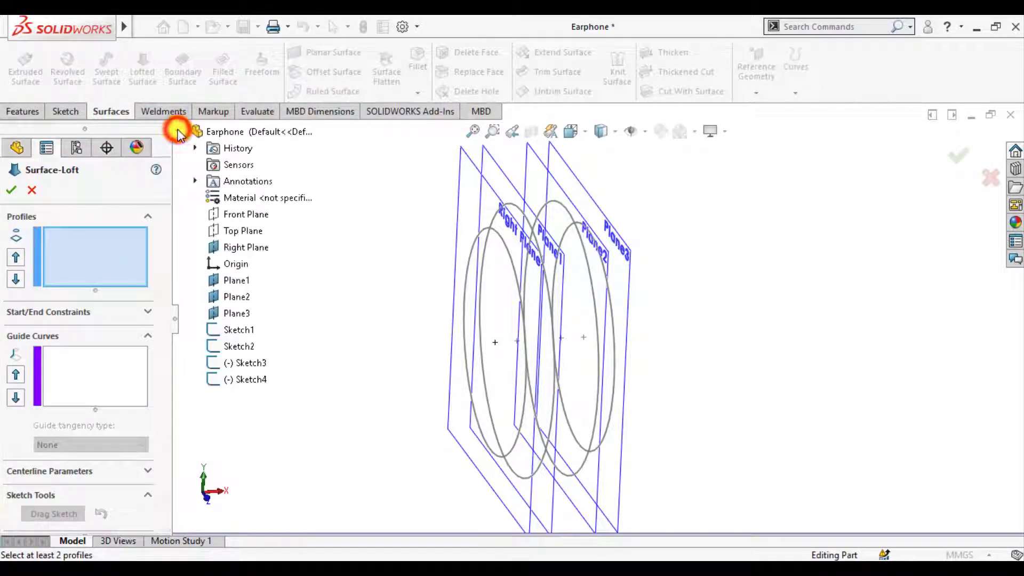
click(239, 331)
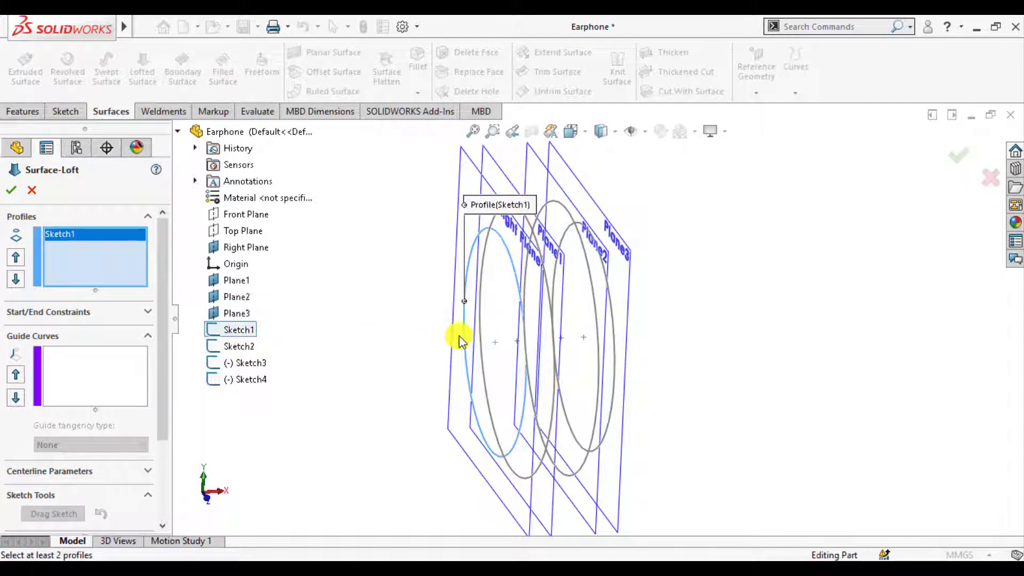
click(551, 311)
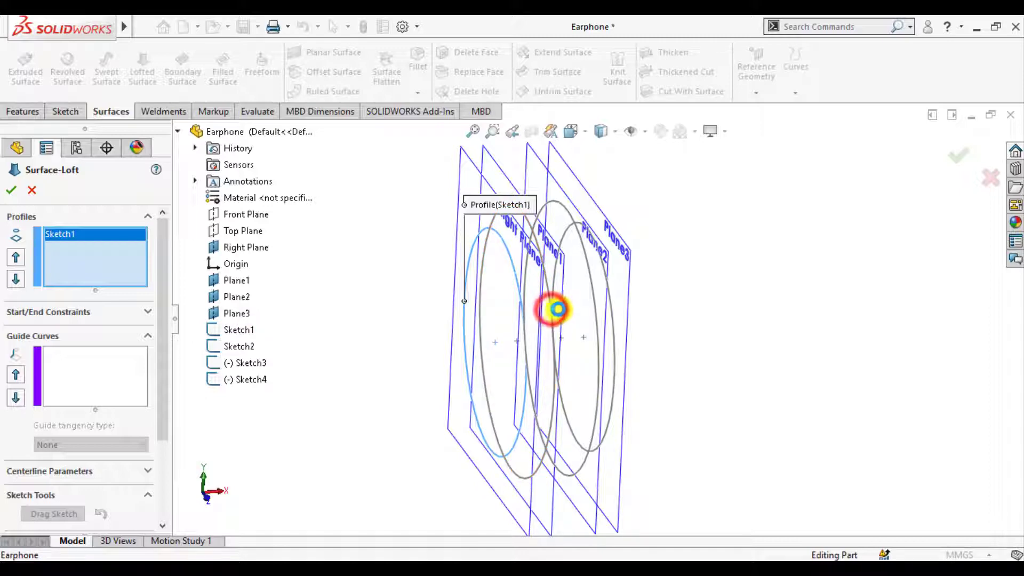
click(593, 298)
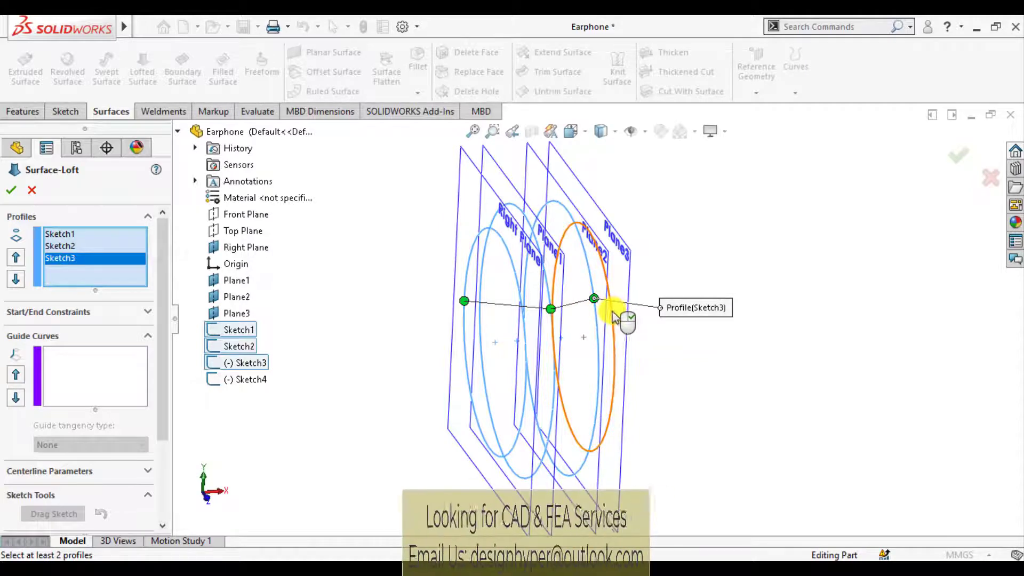
click(612, 316)
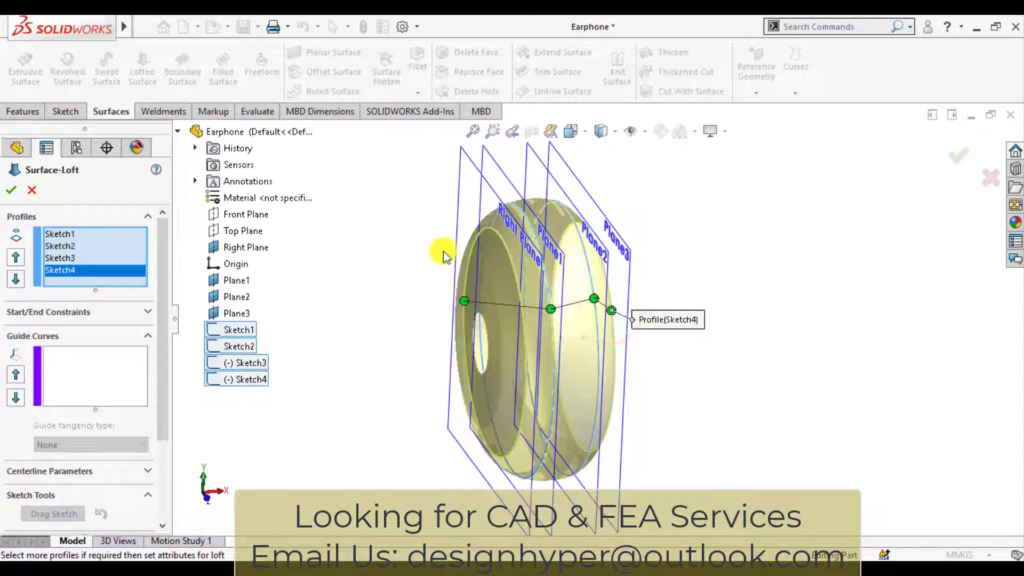
click(631, 131)
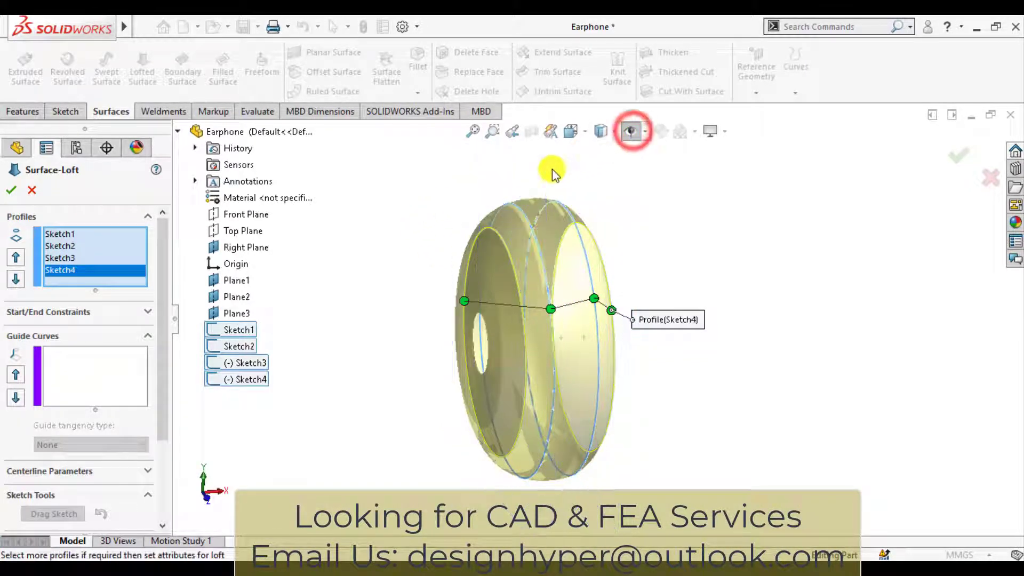
- Align the loft connector points on the circle profiles so the surface does not twist, and accept the lofted surface
scroll(461, 256, down, 2)
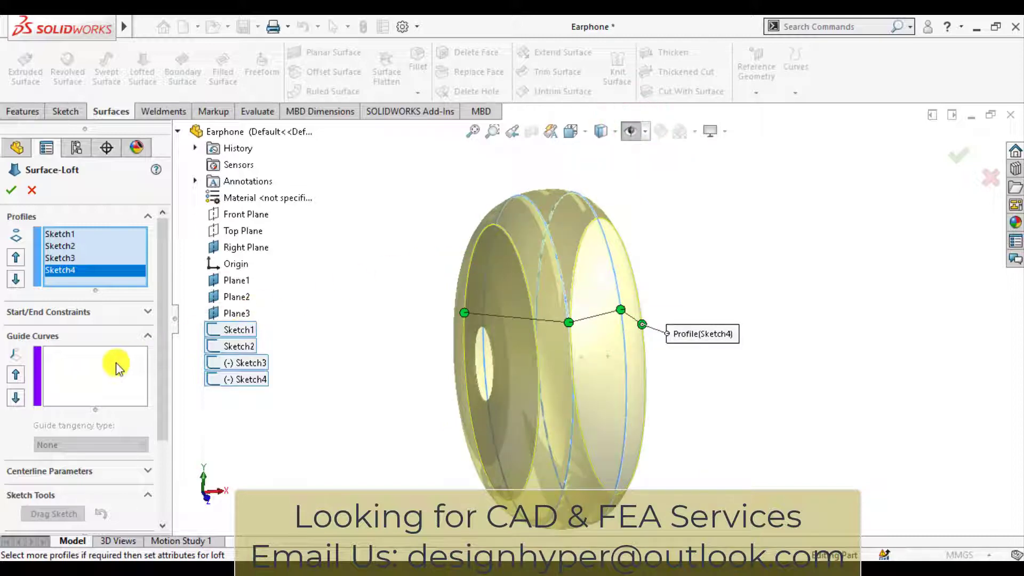
middle_drag(455, 343, 435, 367)
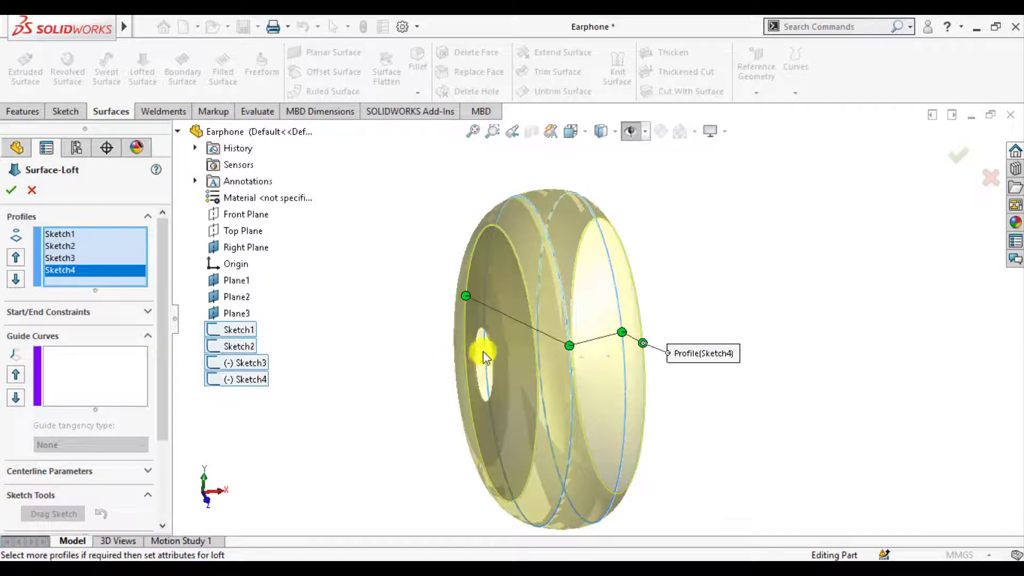
middle_drag(423, 265, 427, 397)
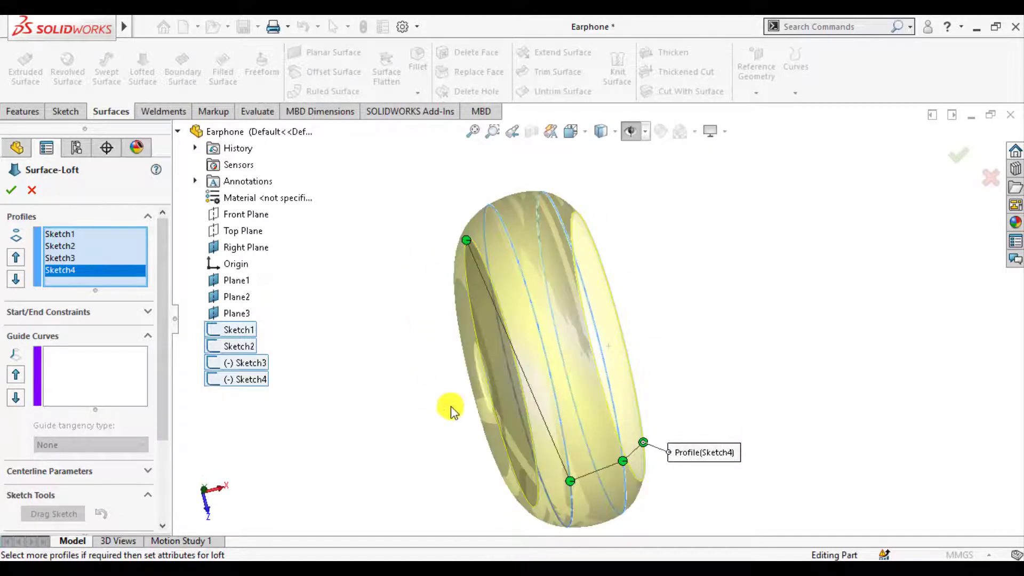
drag(467, 246, 559, 468)
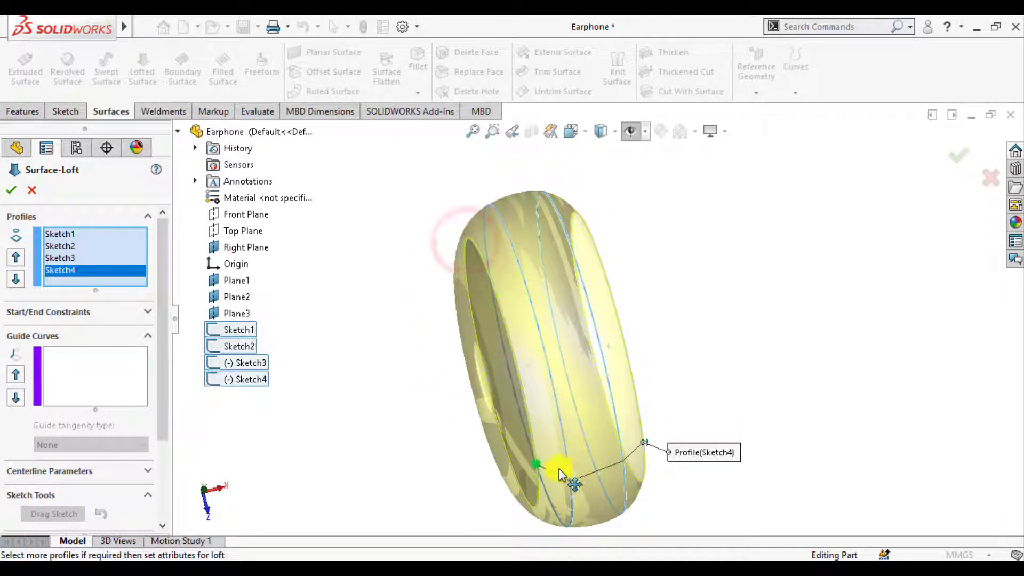
mouse_move(477, 473)
middle_down()
mouse_move(457, 331)
mouse_move(501, 374)
mouse_move(499, 393)
middle_up()
scroll(507, 384, down, 3)
drag(604, 348, 603, 367)
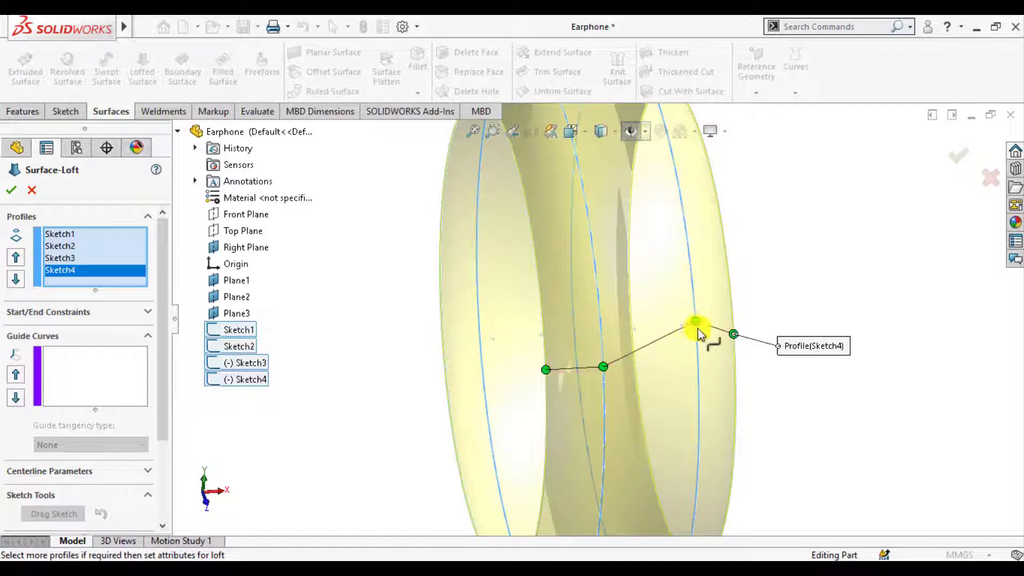
drag(697, 322, 709, 356)
mouse_move(709, 356)
middle_down()
mouse_move(506, 336)
mouse_move(491, 320)
mouse_move(469, 322)
mouse_move(550, 317)
mouse_move(555, 341)
middle_up()
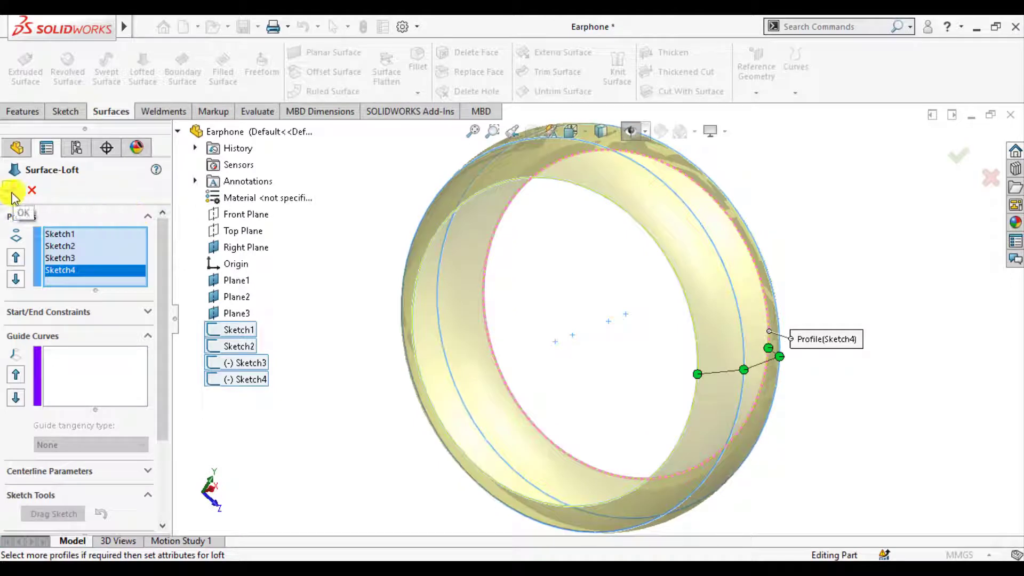
click(337, 274)
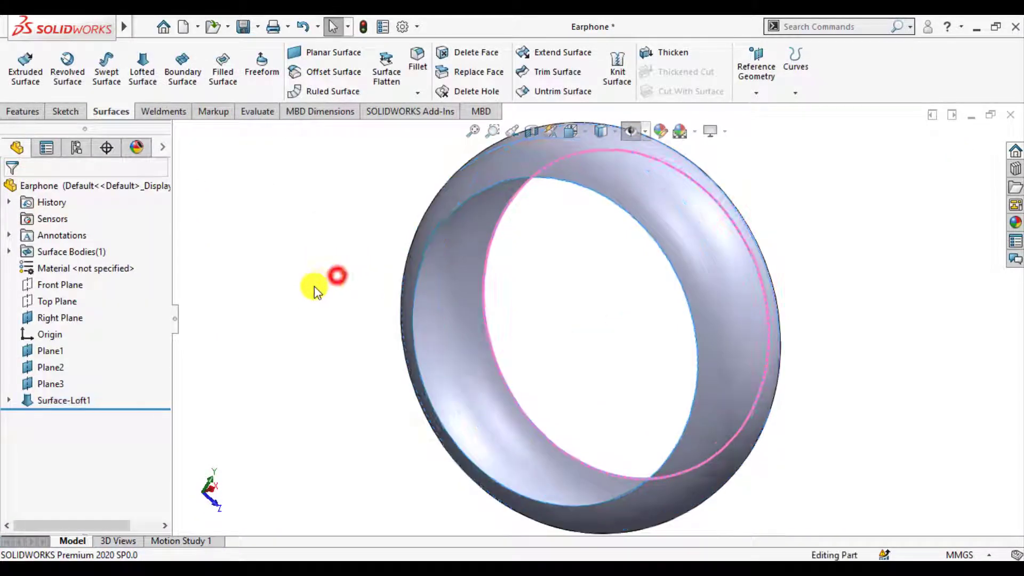
- Check the lofted ring from several sides and save the part
key(f)
middle_drag(340, 305, 319, 325)
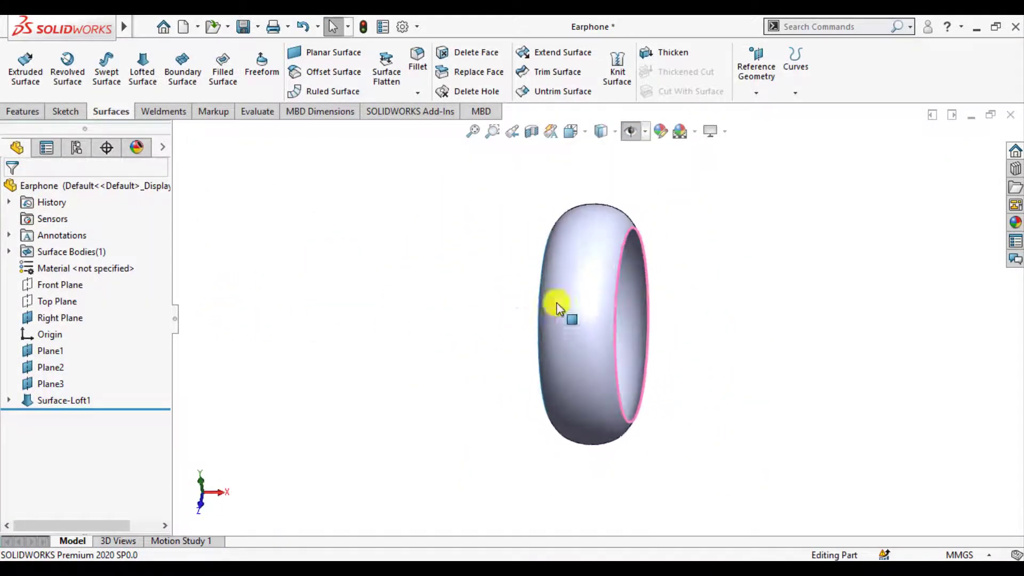
scroll(561, 304, down, 2)
middle_drag(634, 306, 297, 285)
key(ctrl+s)
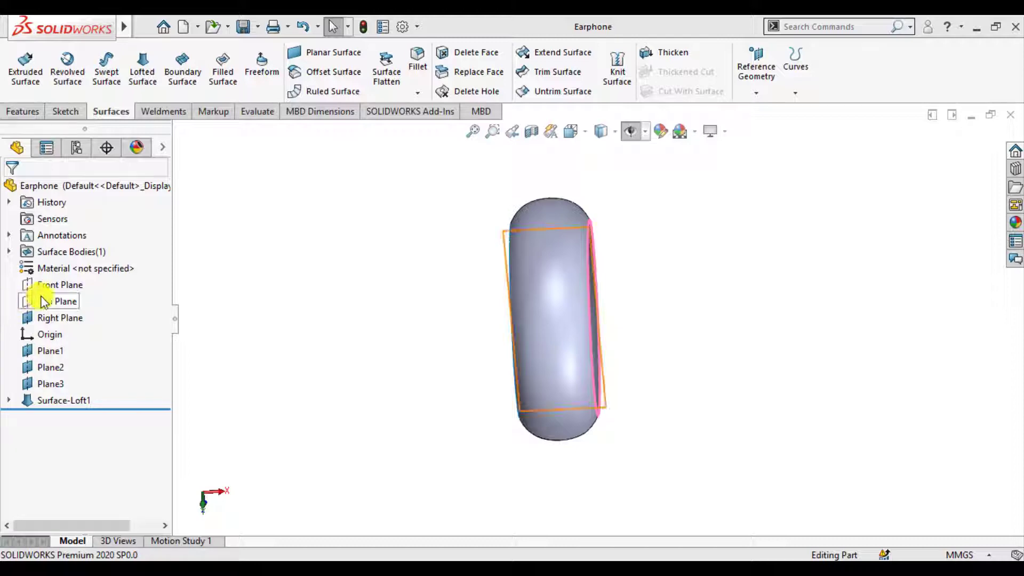
- Create a reference plane offset 10 mm from the Front Plane with the offset direction flipped
click(56, 284)
middle_drag(361, 312, 363, 432)
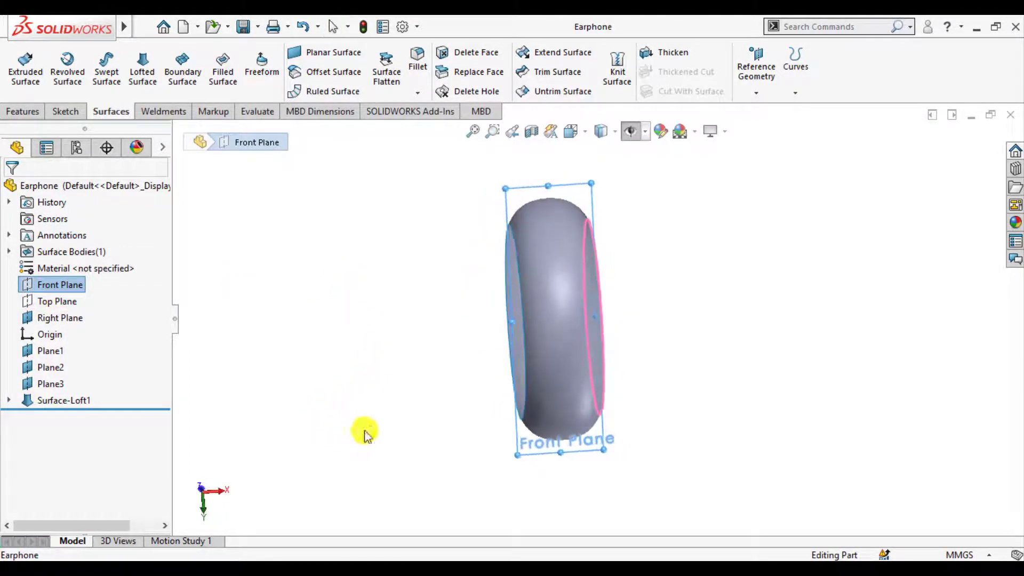
click(756, 93)
click(751, 110)
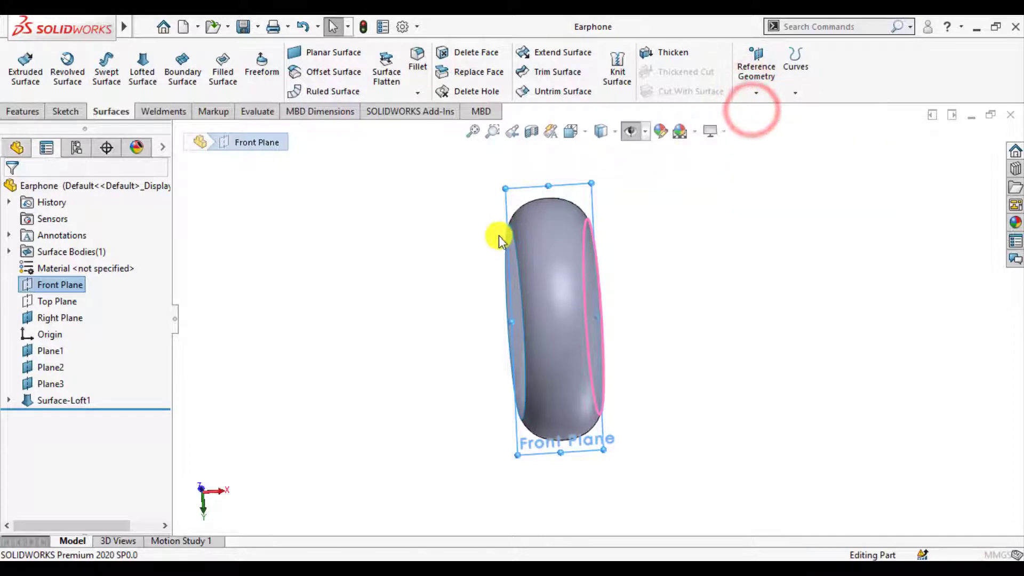
middle_drag(480, 245, 452, 275)
middle_drag(418, 329, 430, 322)
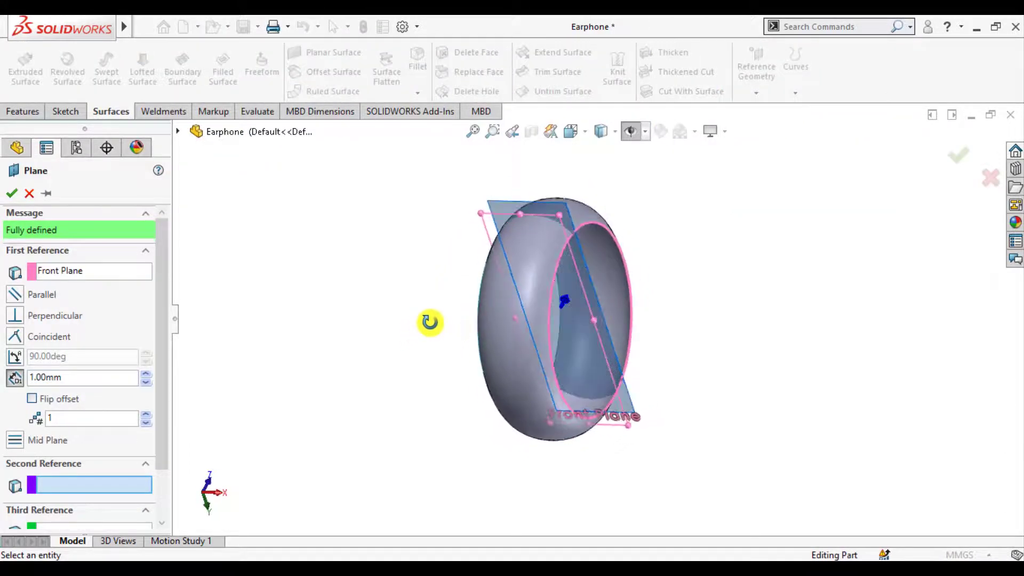
click(32, 399)
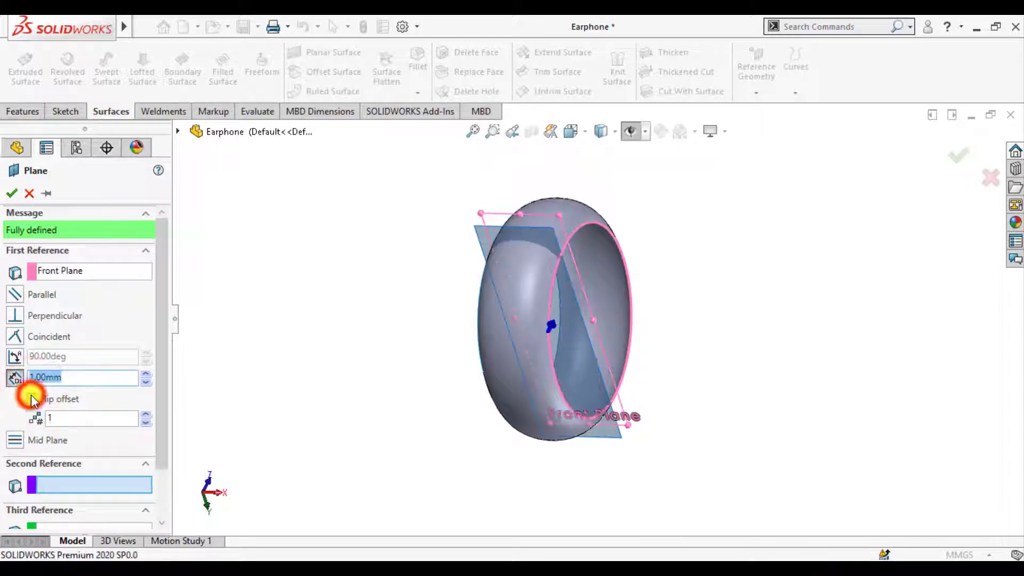
click(75, 381)
text(10)
key(Return)
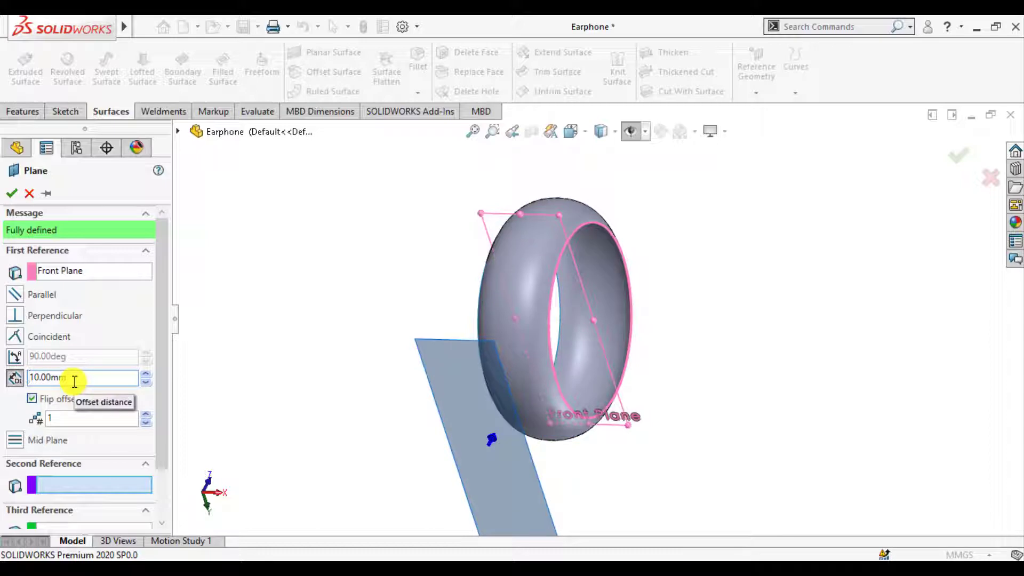
click(12, 194)
click(304, 256)
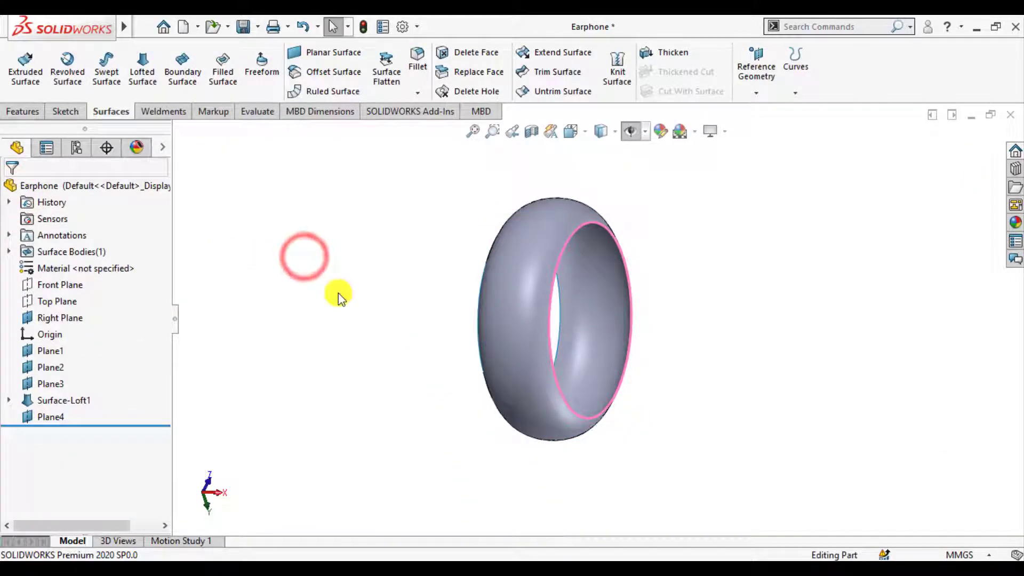
- Start a sketch on Plane4 and set the view orientation to Back
middle_drag(331, 307, 407, 295)
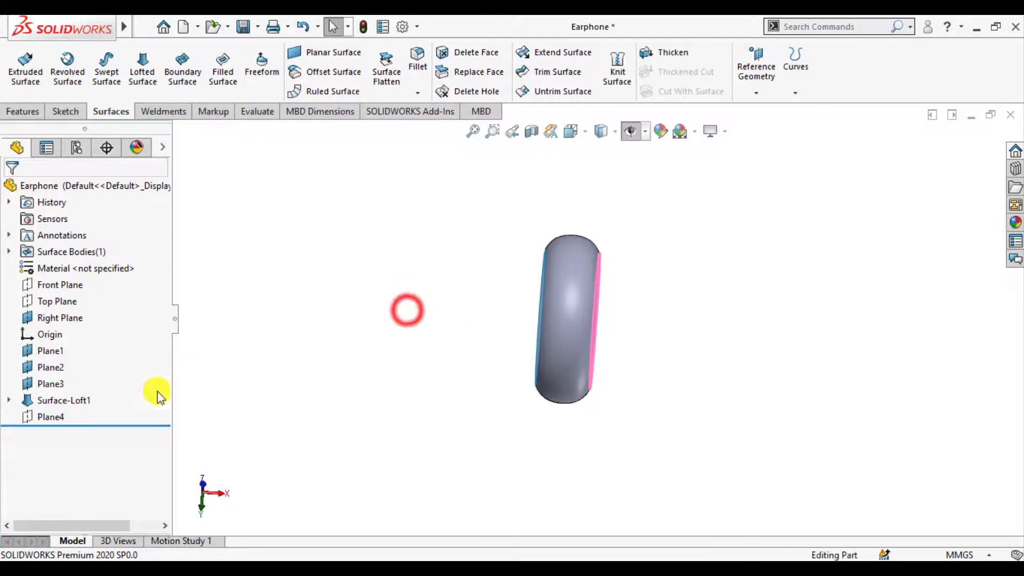
click(44, 415)
click(55, 393)
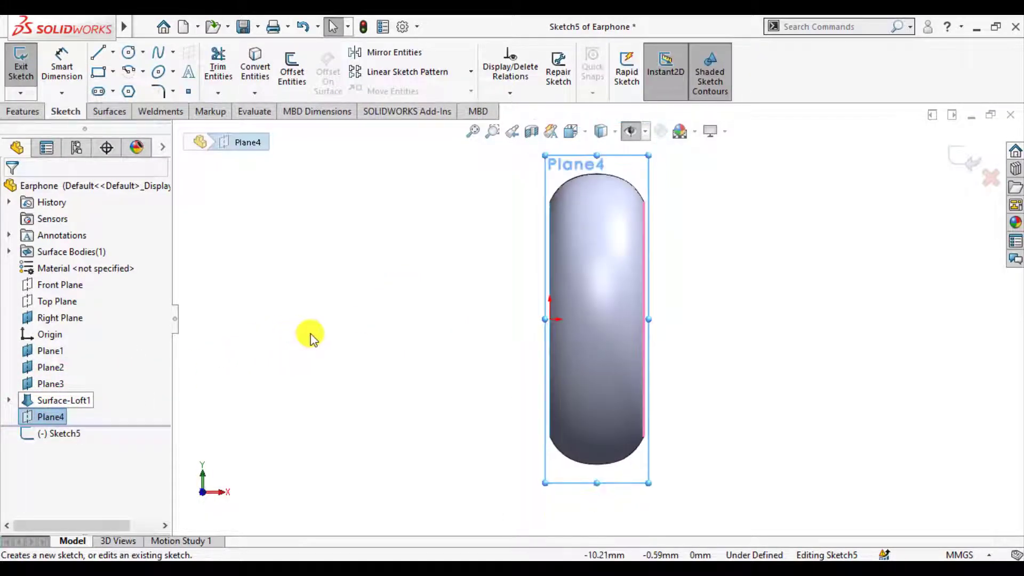
click(586, 136)
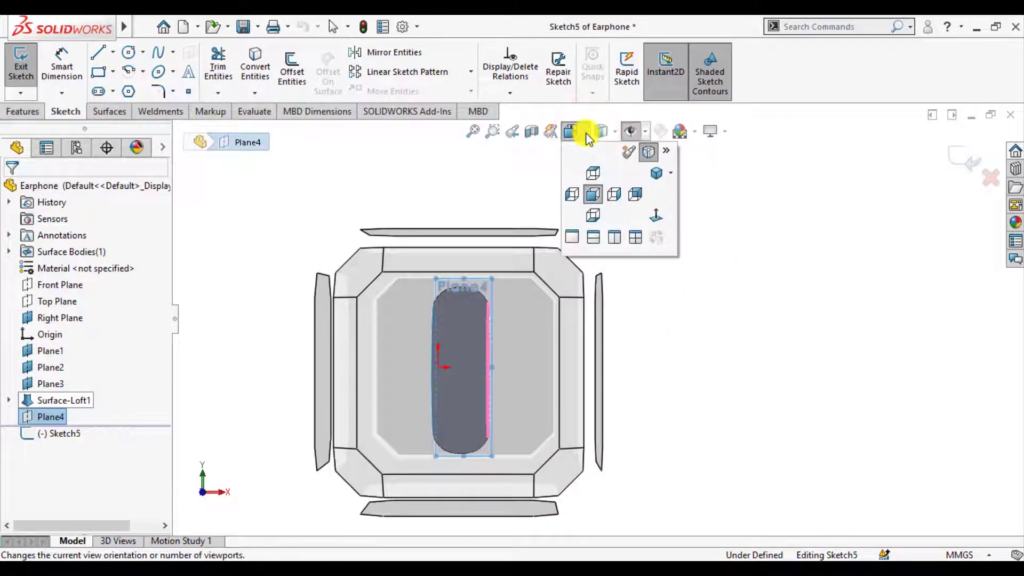
click(635, 194)
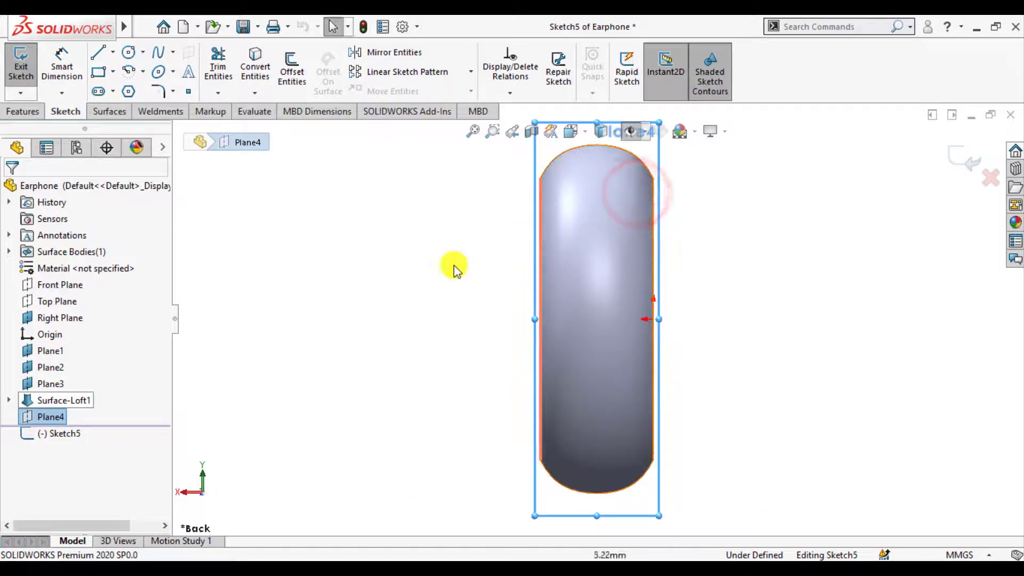
click(374, 297)
scroll(608, 341, up, 2)
scroll(792, 336, down, 3)
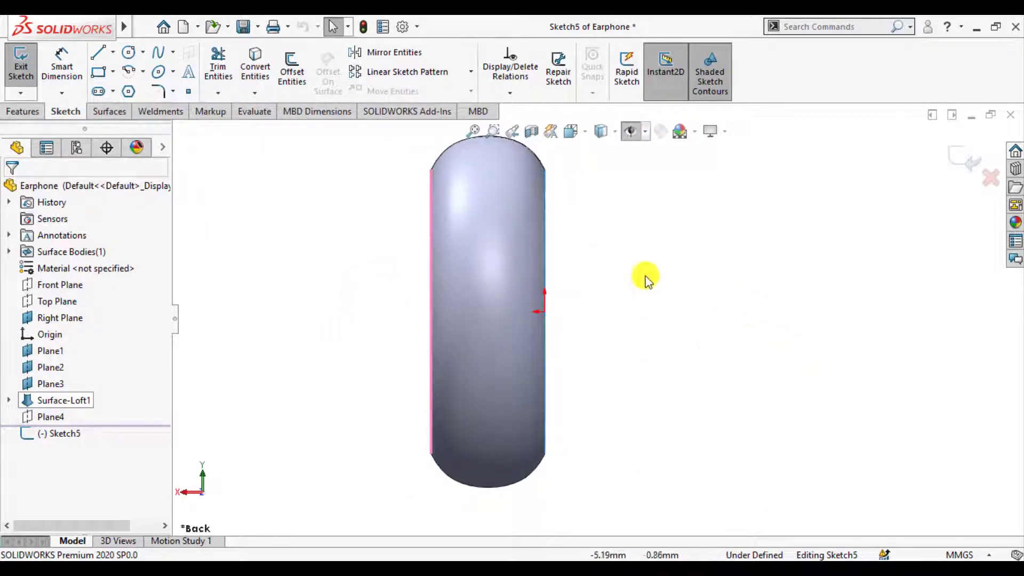
- Sketch a circle of about 1.3 mm radius beside the ring, with its centre level with the origin
click(131, 54)
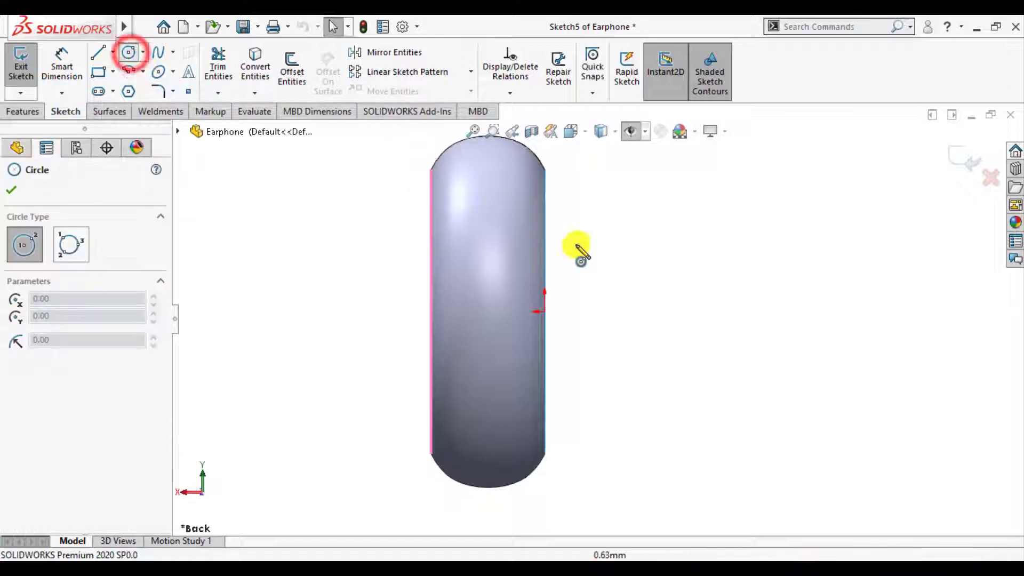
click(690, 312)
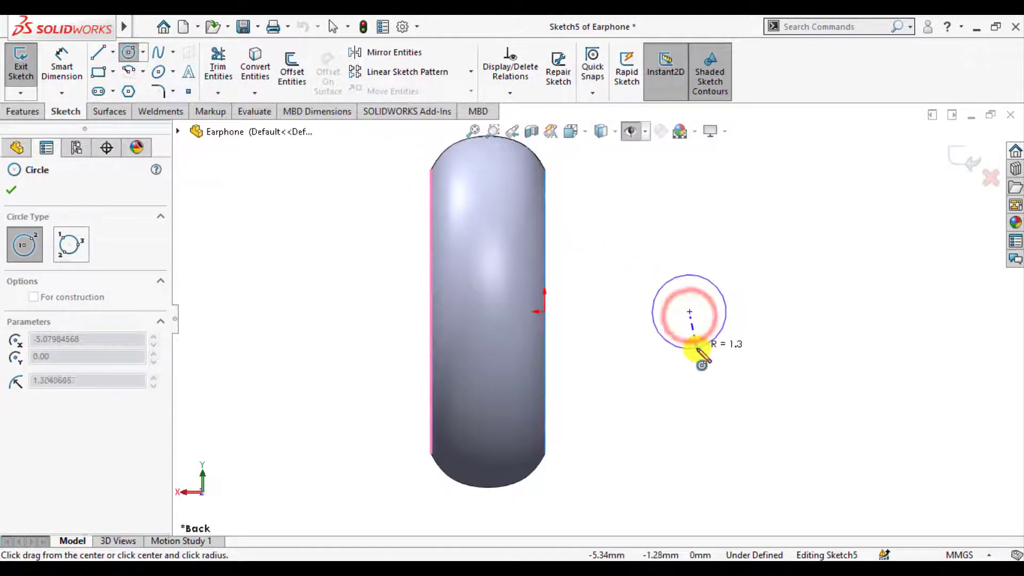
click(696, 348)
click(11, 191)
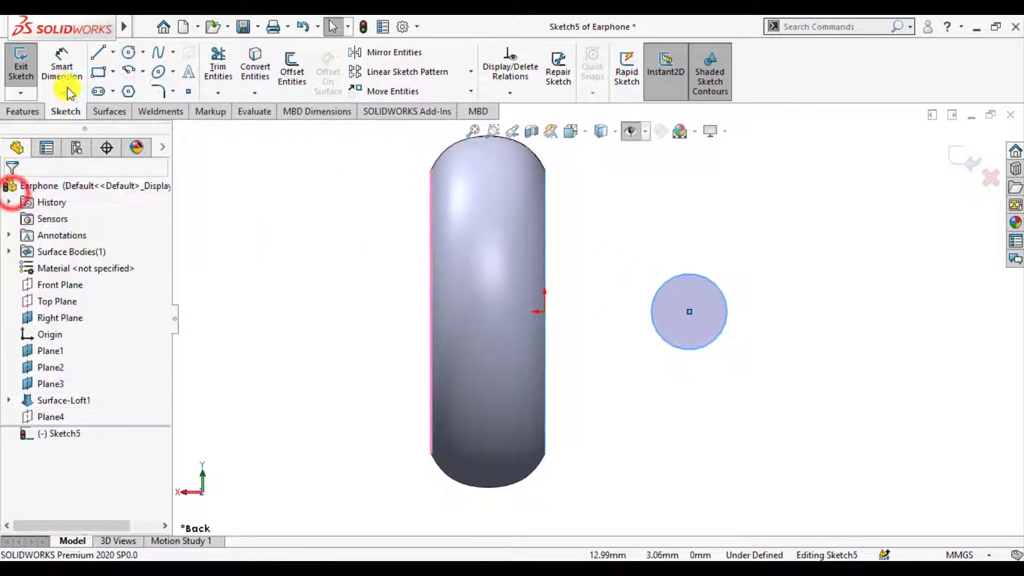
- Dimension the horizontal distance from the origin to the circle's centre as 5 mm
click(62, 63)
click(545, 314)
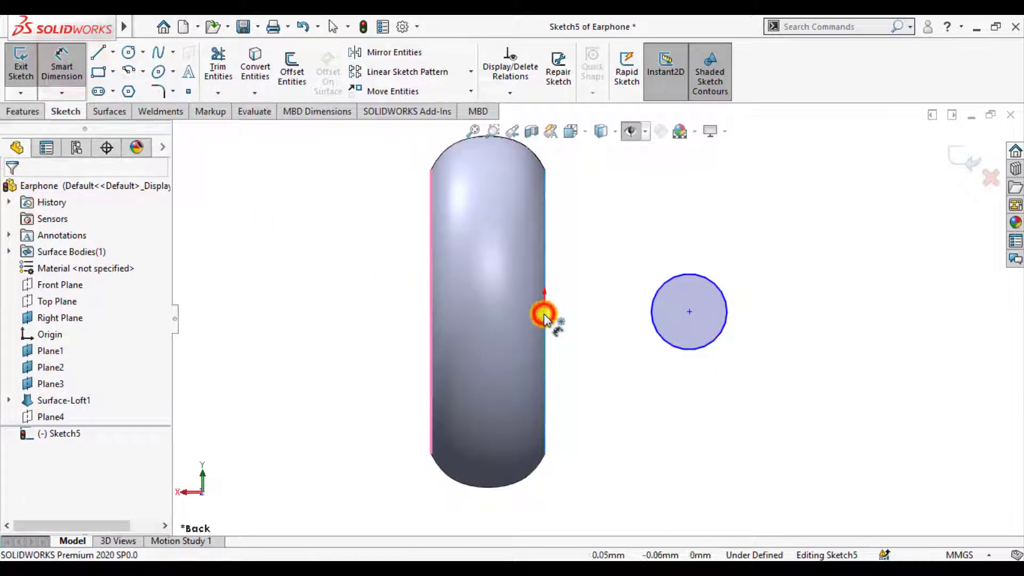
click(691, 319)
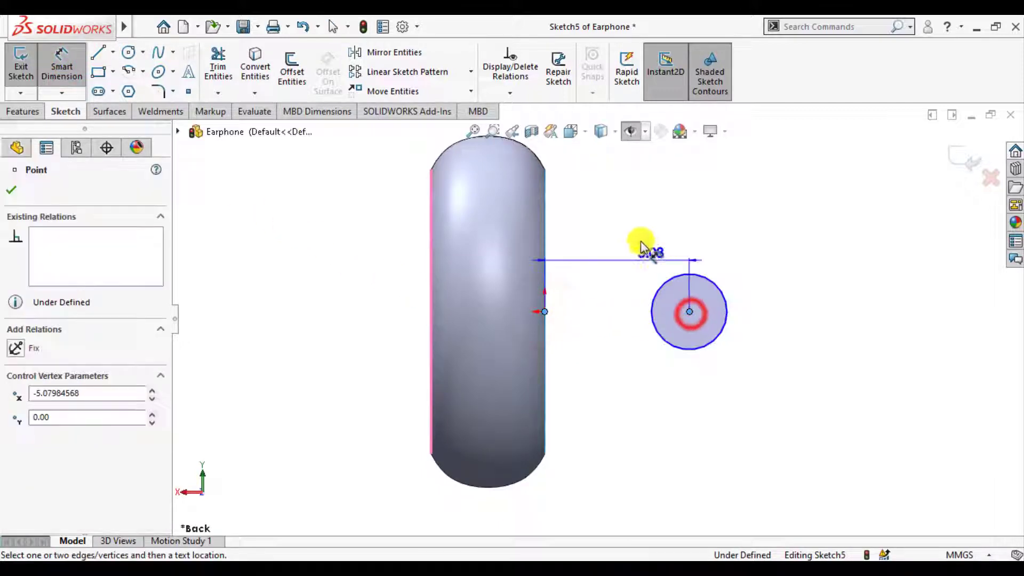
click(628, 213)
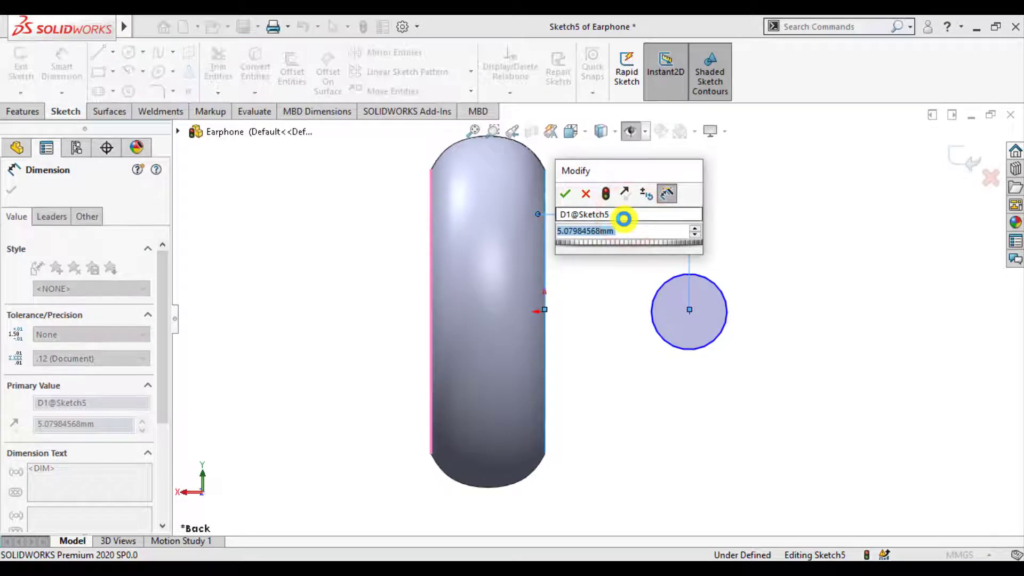
text(5)
key(Return)
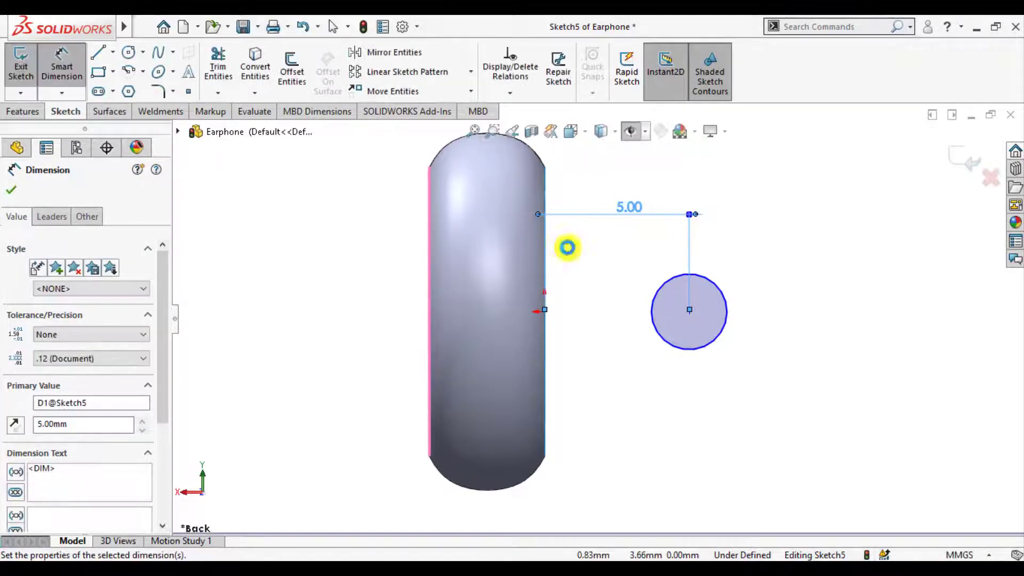
- Dimension the circle's diameter as 4 mm and finish dimensioning
click(720, 285)
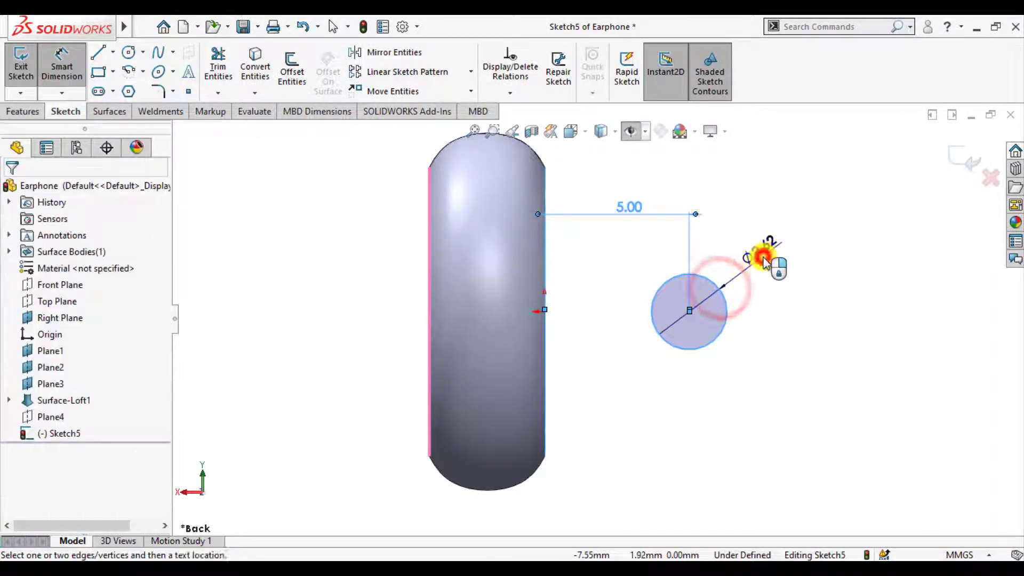
click(764, 261)
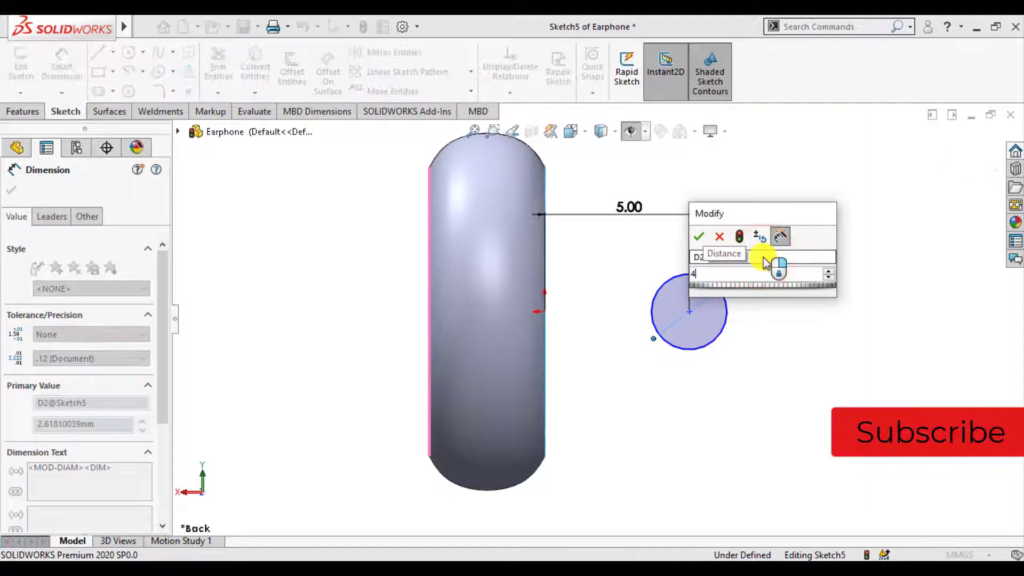
key(Return)
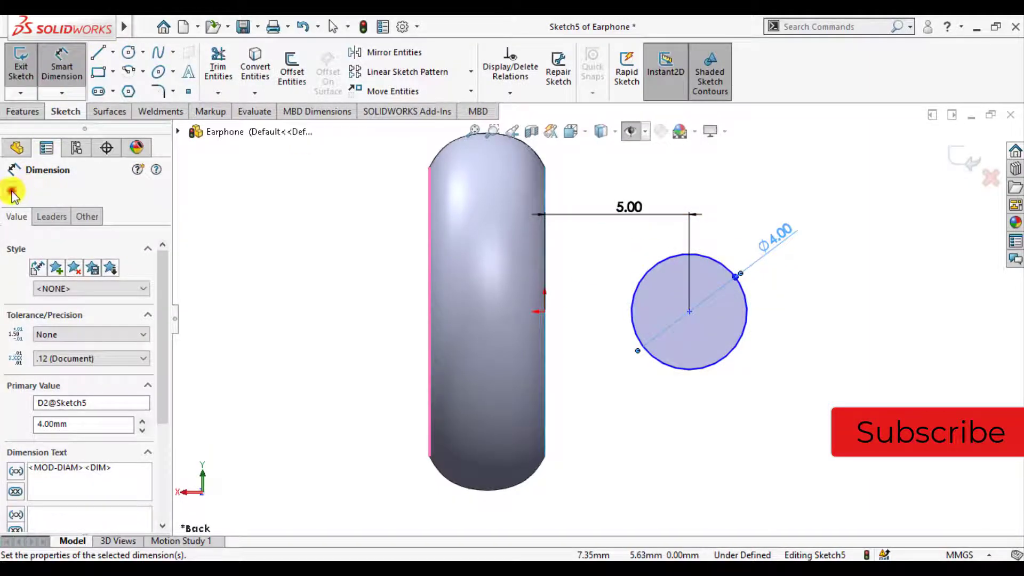
click(11, 193)
- Add a horizontal relation between the origin and the circle's centre, and exit the sketch
click(263, 309)
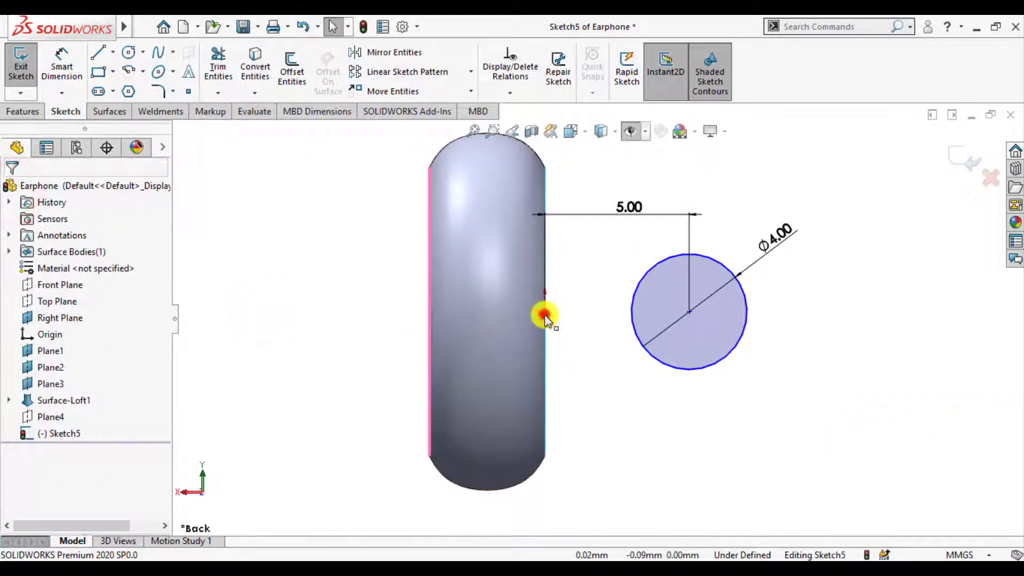
click(545, 313)
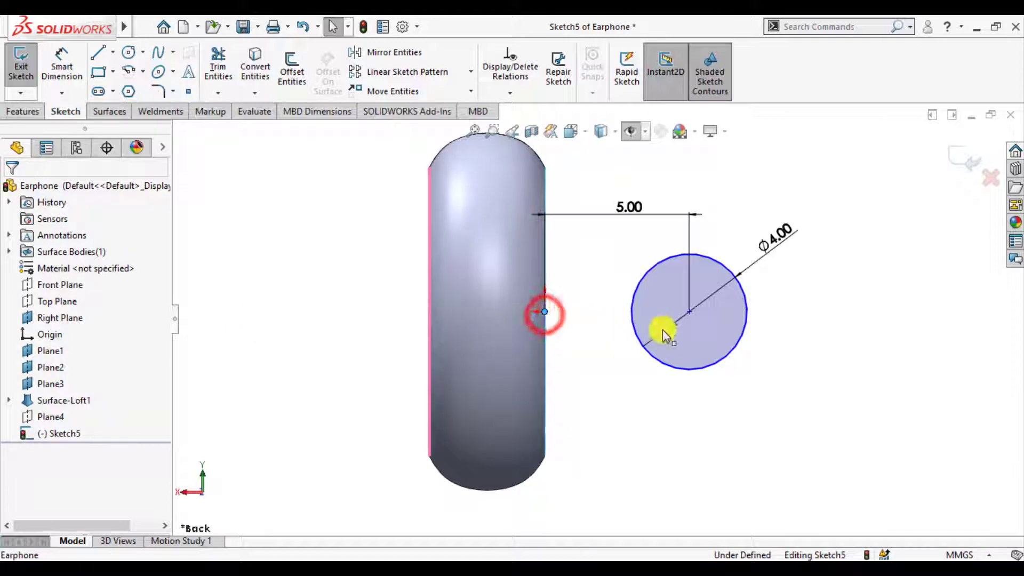
ctrl+click(690, 314)
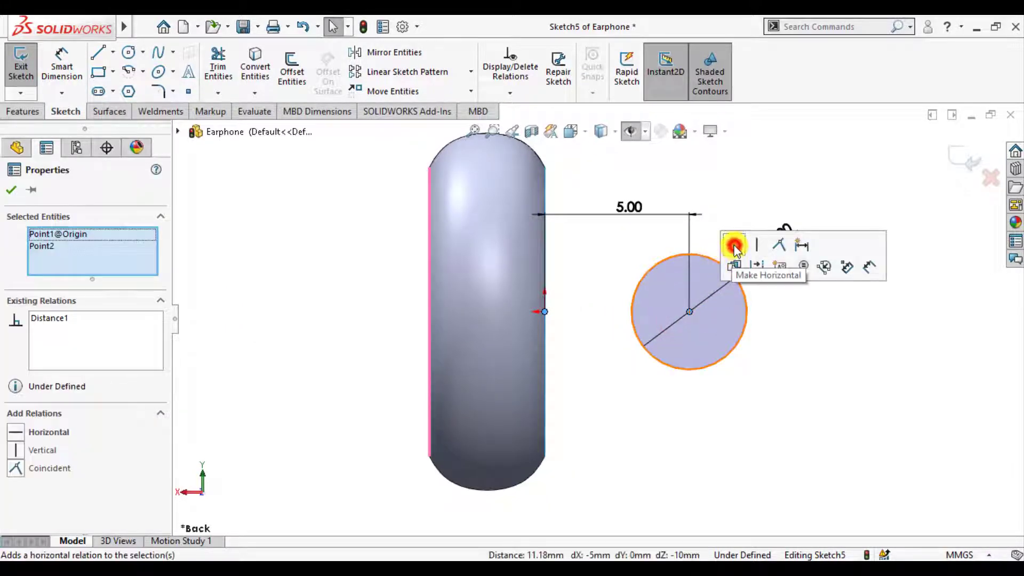
click(734, 246)
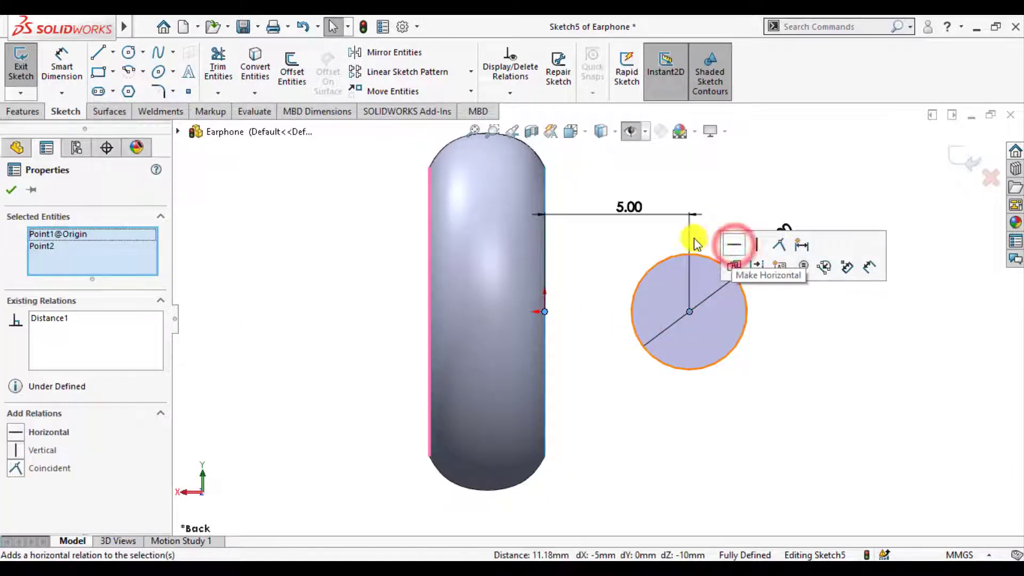
click(10, 191)
click(962, 156)
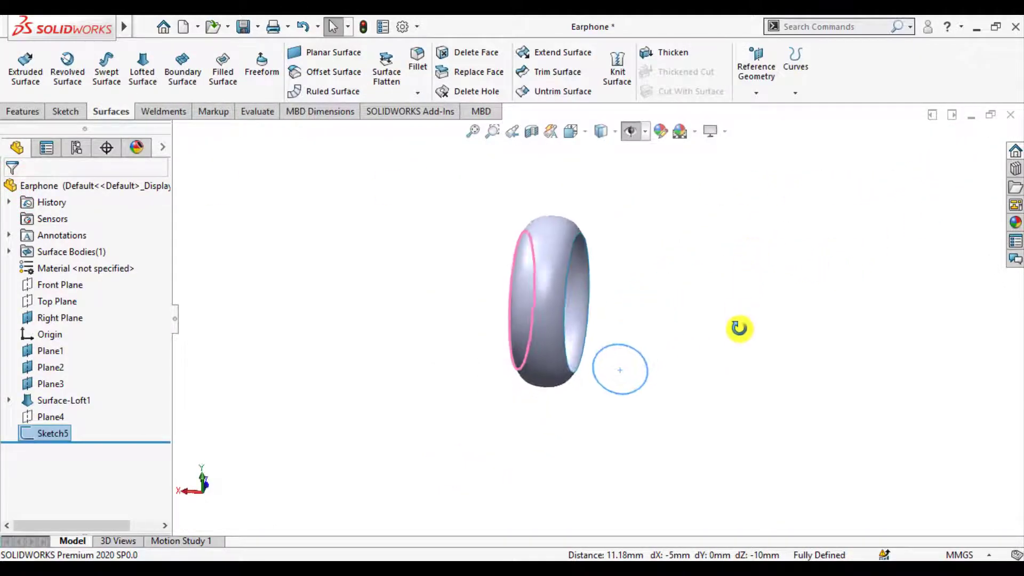
- Extrude the circle as a 10 mm blind surface in the reversed direction, away from the ring, and save the part
middle_drag(738, 328, 759, 331)
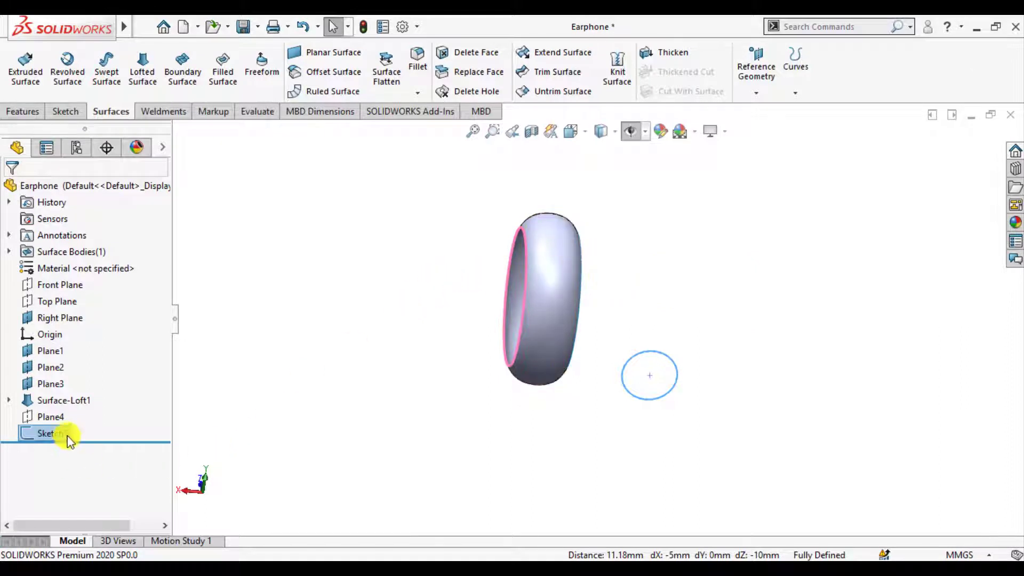
click(22, 77)
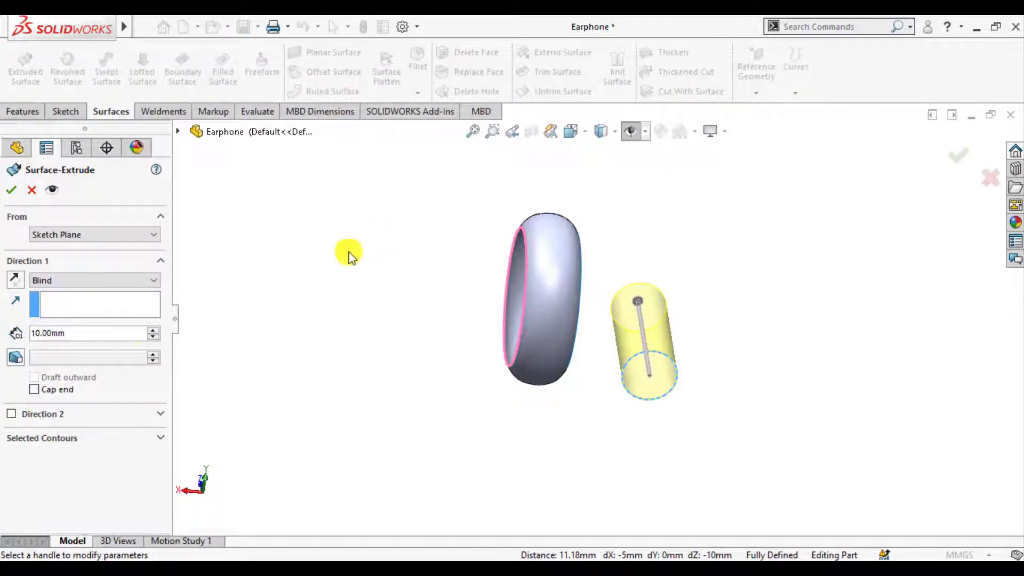
middle_drag(482, 246, 381, 360)
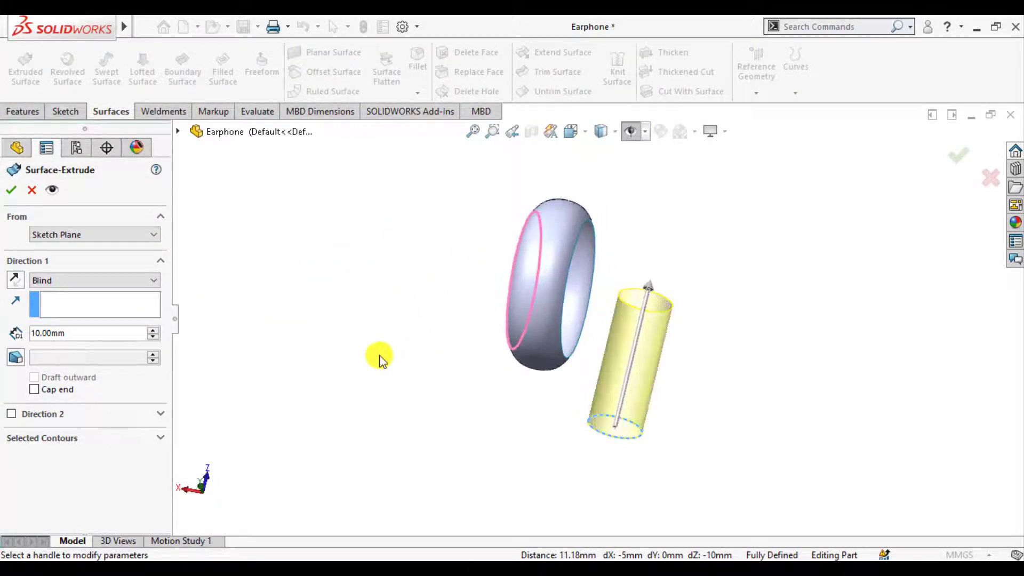
click(15, 280)
mouse_move(433, 288)
middle_down()
mouse_move(426, 282)
mouse_move(450, 285)
mouse_move(435, 283)
middle_up()
click(10, 190)
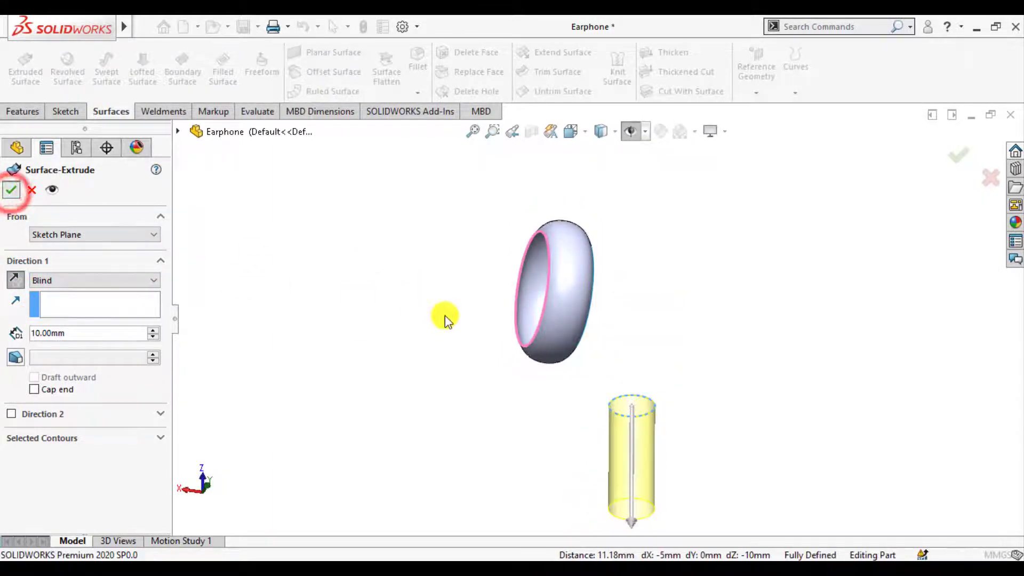
middle_drag(438, 342, 418, 364)
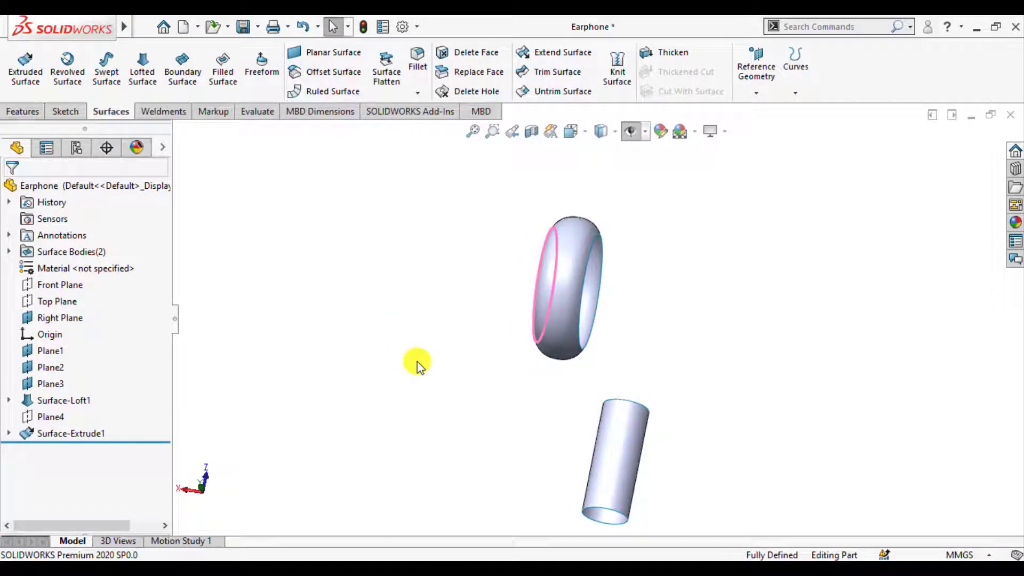
key(ctrl+s)
mouse_move(723, 325)
middle_down()
mouse_move(663, 290)
mouse_move(720, 213)
mouse_move(772, 284)
mouse_move(743, 304)
middle_up()
click(640, 245)
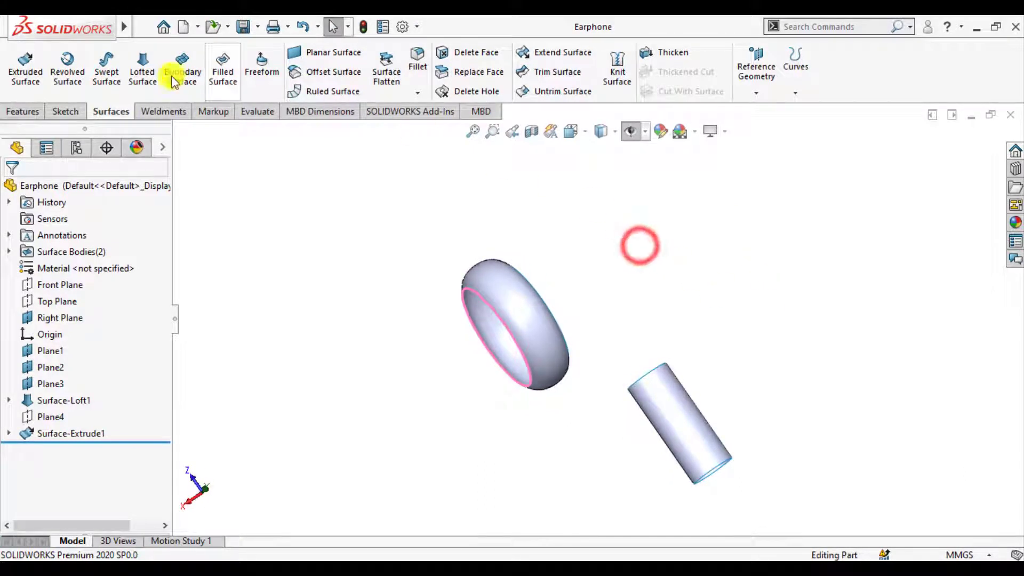
- Set up a boundary surface between the ring's tube-side edge and the tube's near edge, with Tangency To Face at the tube edge
click(182, 72)
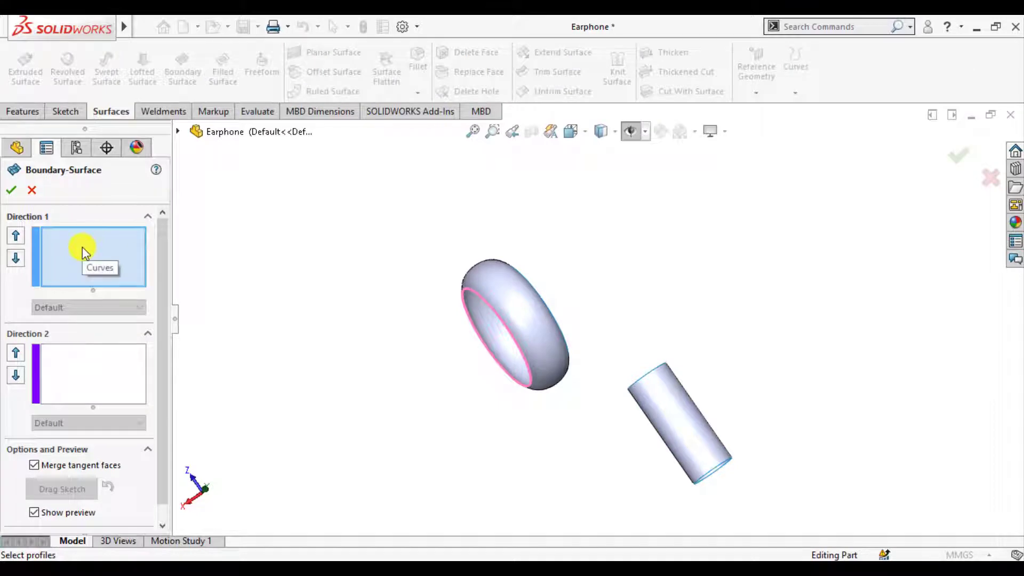
middle_drag(501, 267, 540, 256)
click(546, 278)
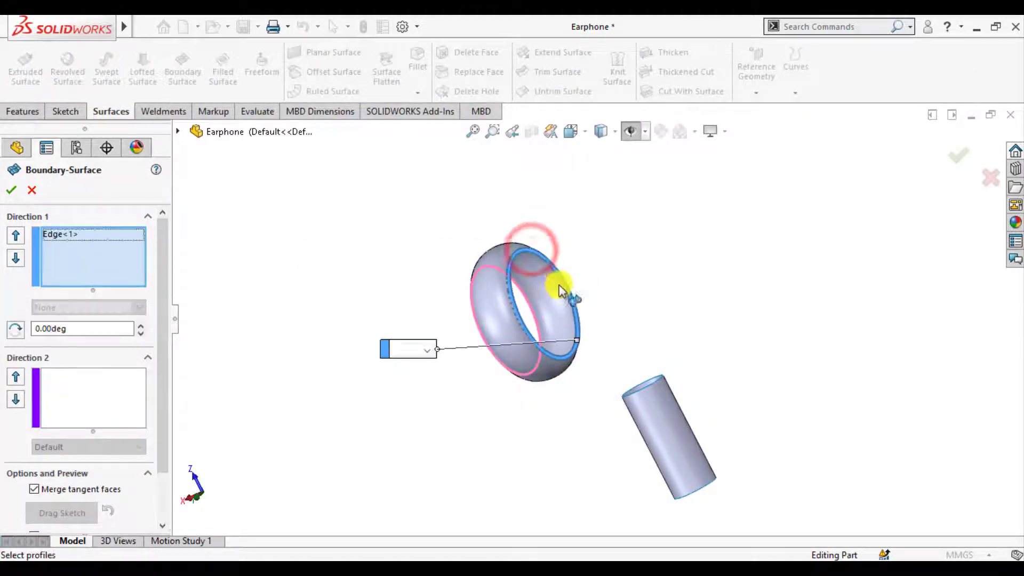
click(660, 383)
scroll(565, 399, down, 1)
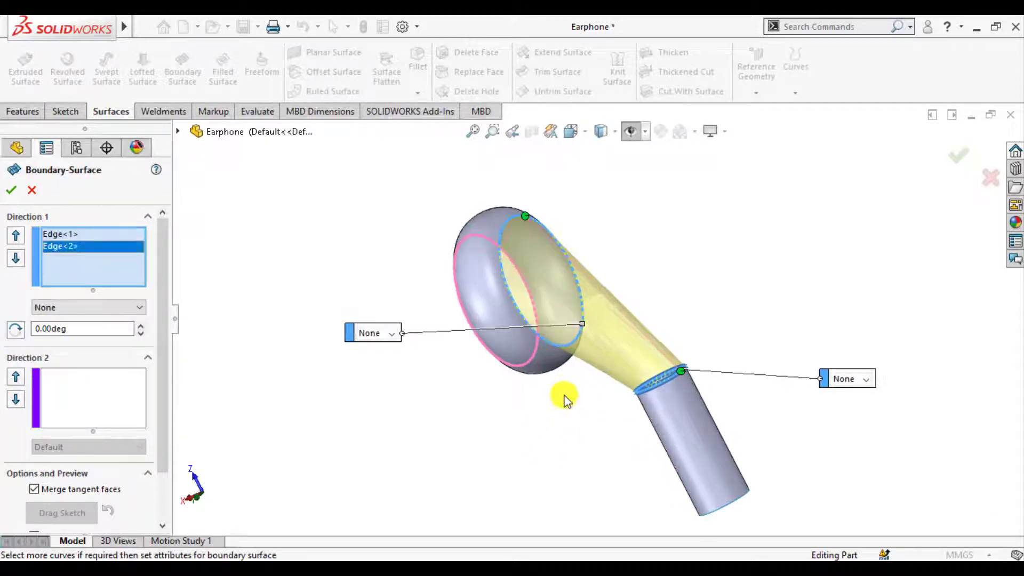
middle_drag(565, 398, 589, 319)
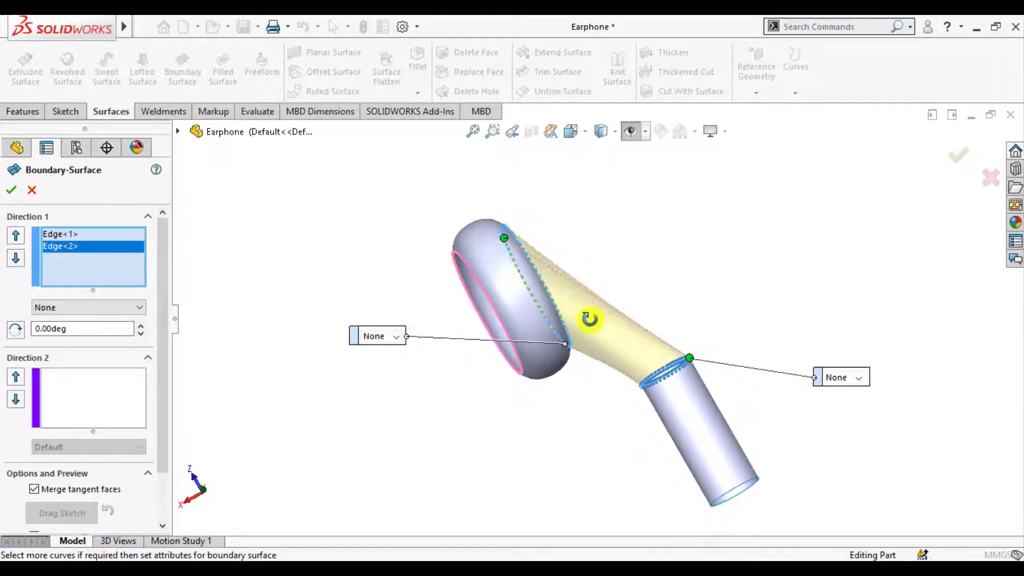
scroll(689, 308, down, 1)
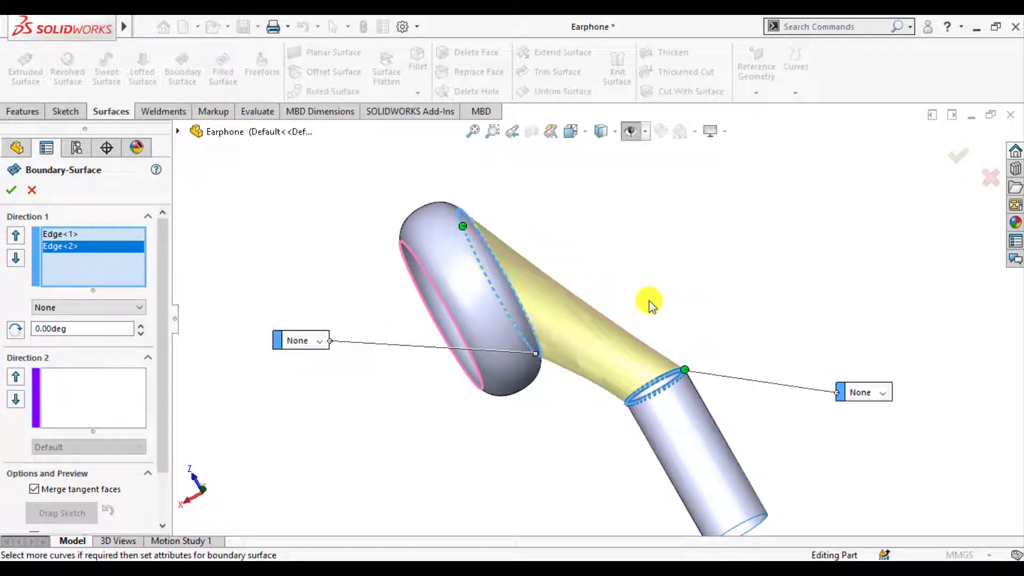
click(885, 395)
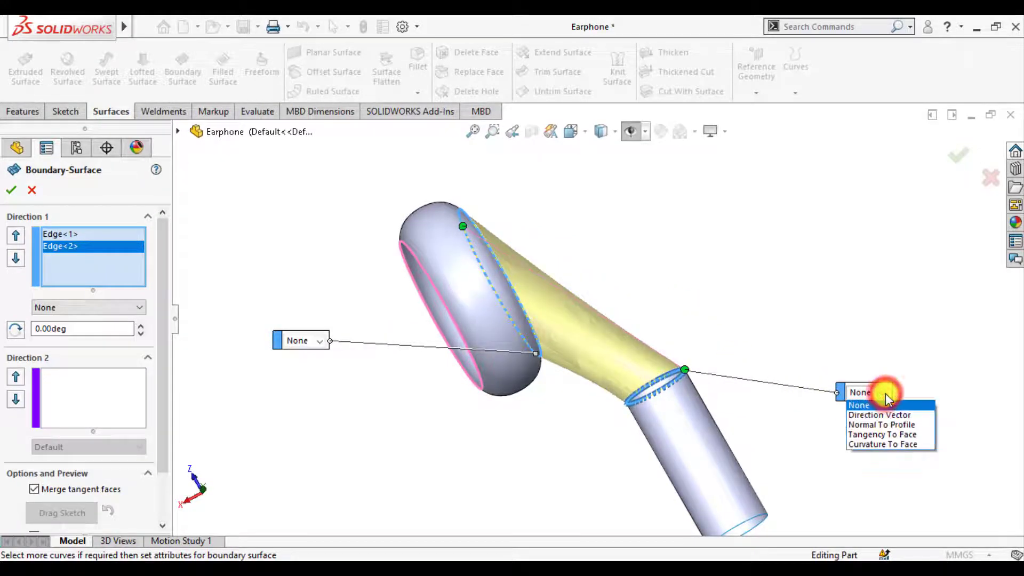
click(883, 434)
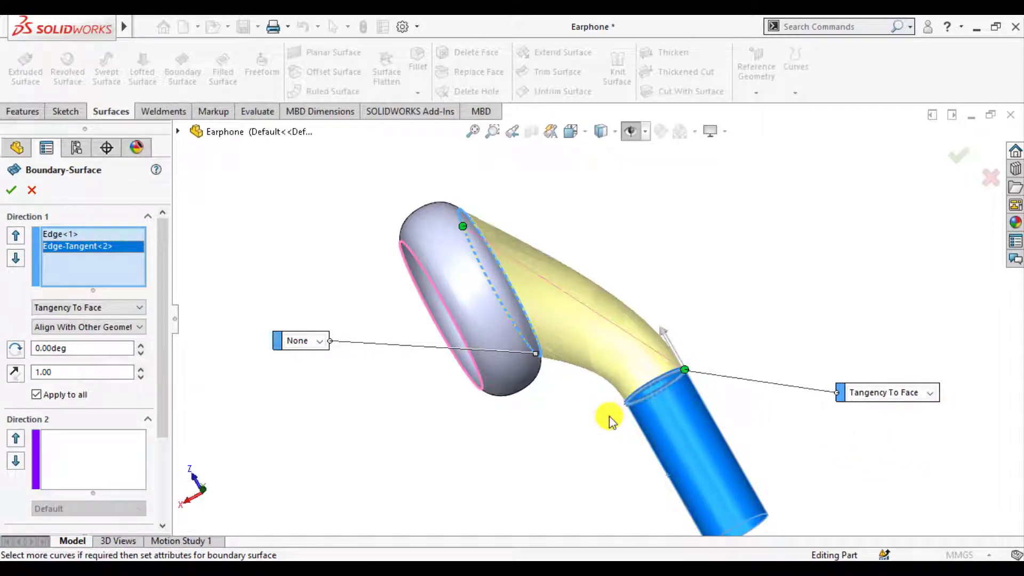
- Try Tangency To Face at the ring edge of the boundary surface, and return that edge to None
click(322, 345)
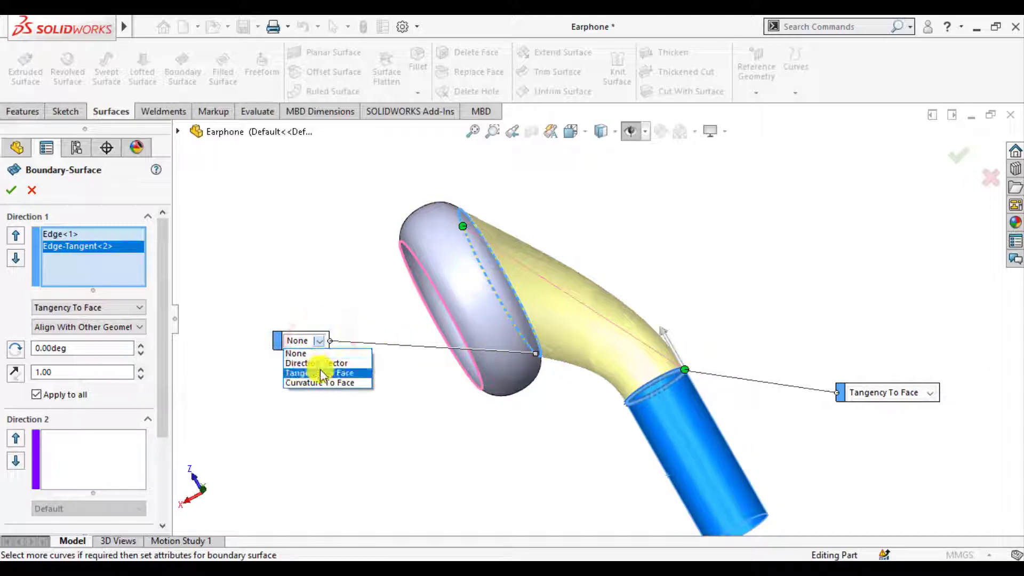
click(320, 371)
mouse_move(414, 407)
middle_down()
mouse_move(395, 404)
mouse_move(414, 408)
middle_up()
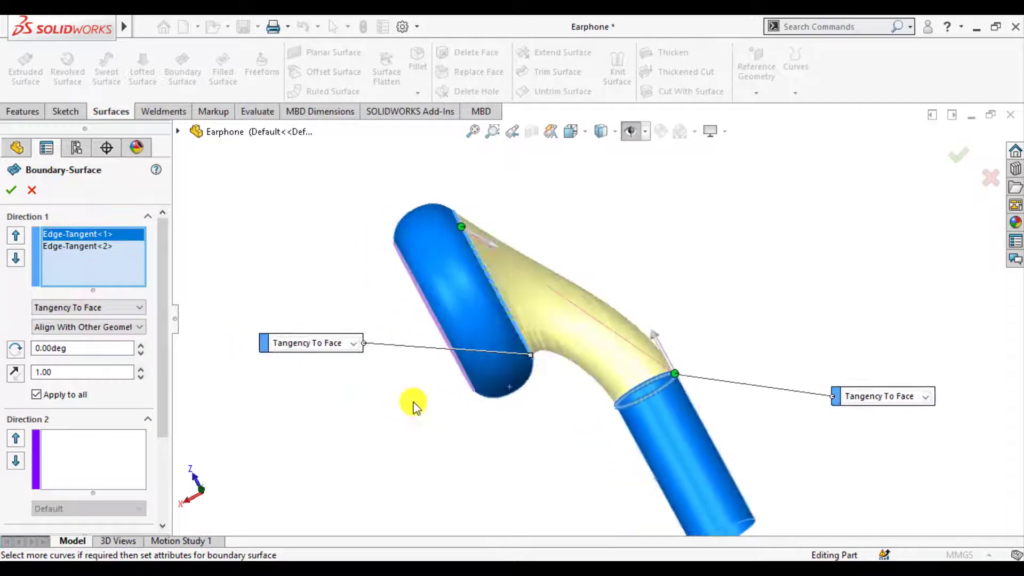
click(353, 350)
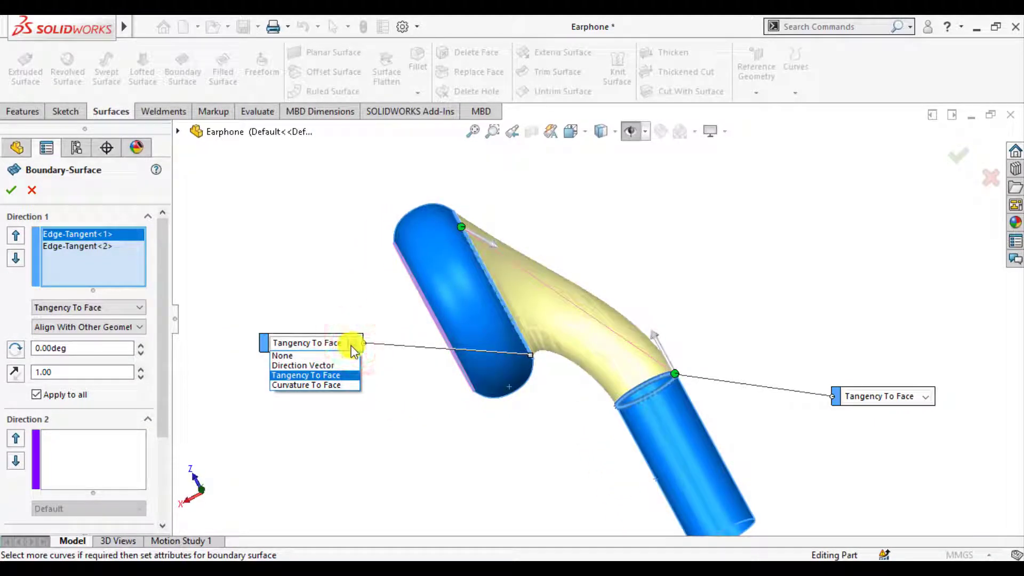
click(320, 356)
- Try Curvature To Face and Direction Vector at the ring edge of the boundary surface, and return that edge to None
scroll(492, 234, up, 5)
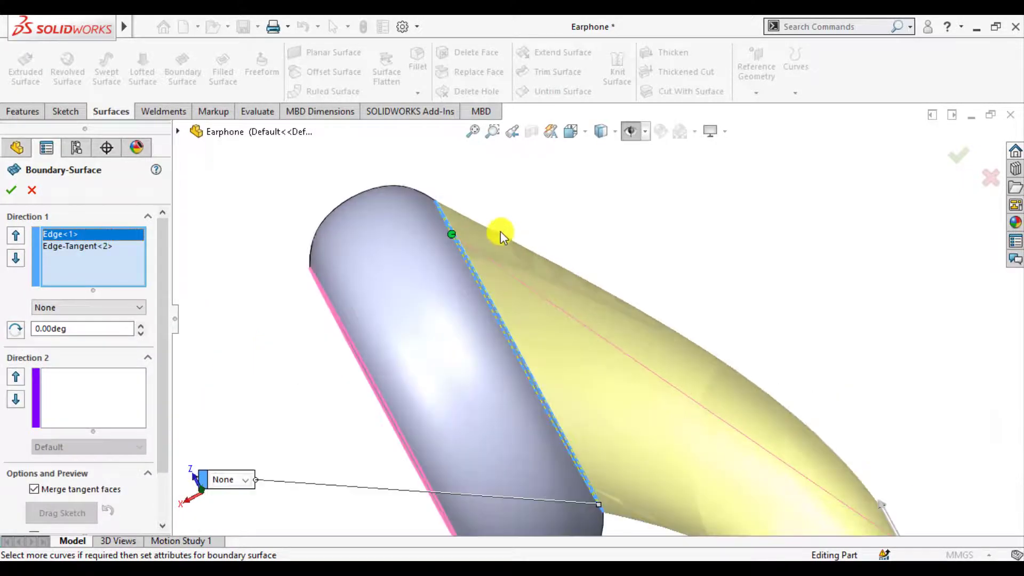
middle_drag(500, 231, 540, 244)
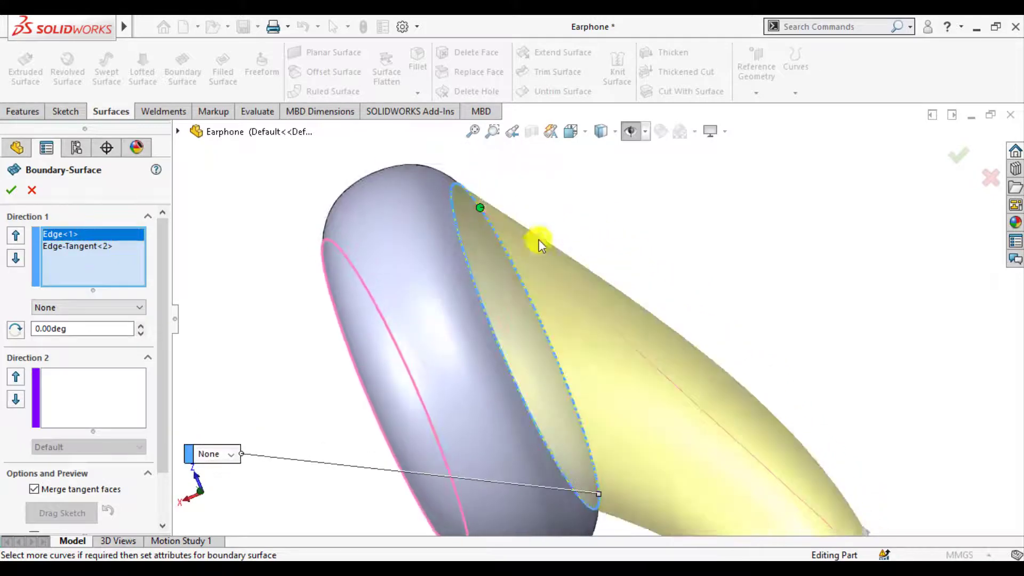
scroll(576, 234, down, 3)
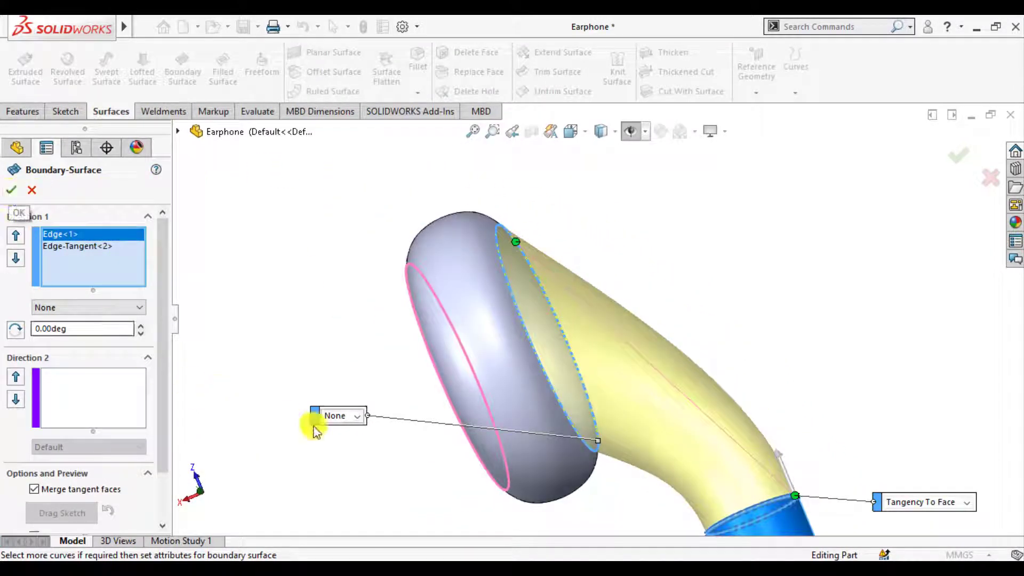
click(360, 421)
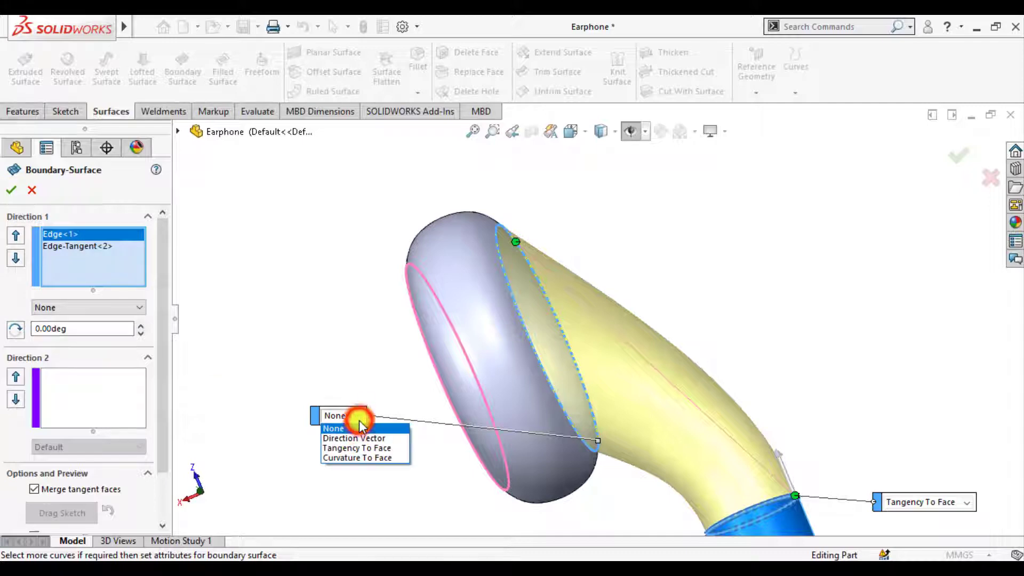
click(362, 458)
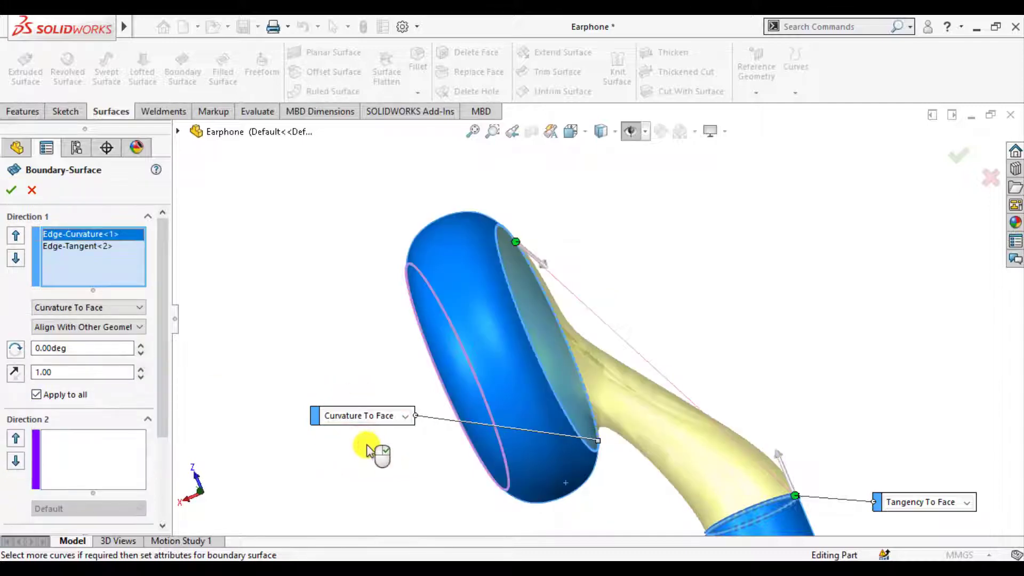
click(402, 421)
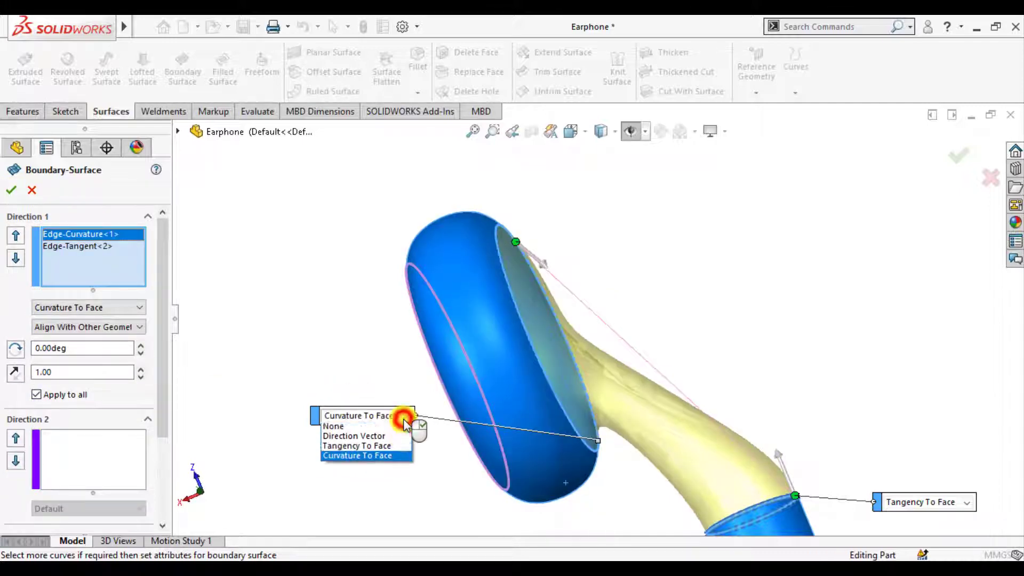
click(371, 439)
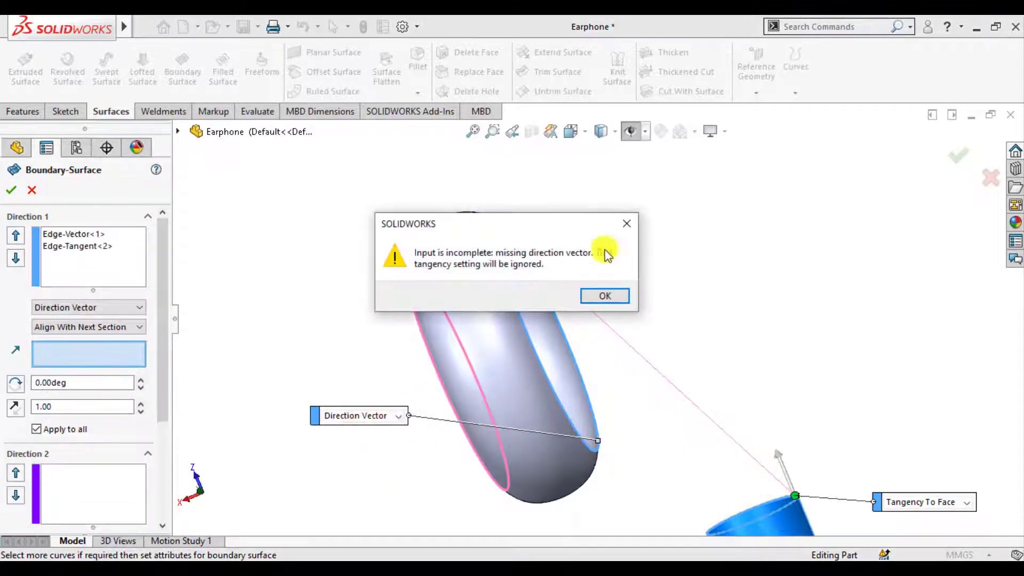
click(629, 226)
click(399, 416)
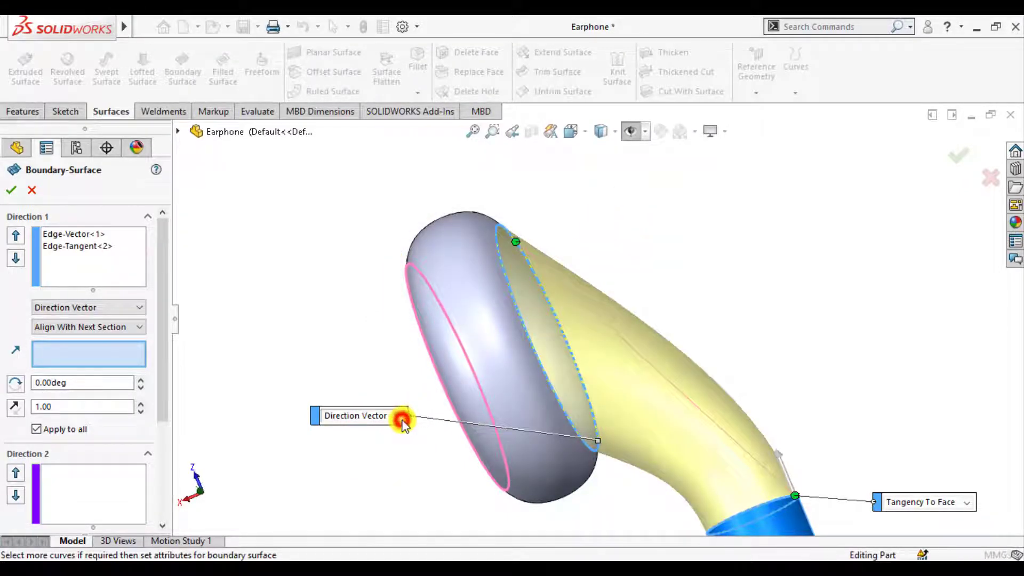
click(334, 428)
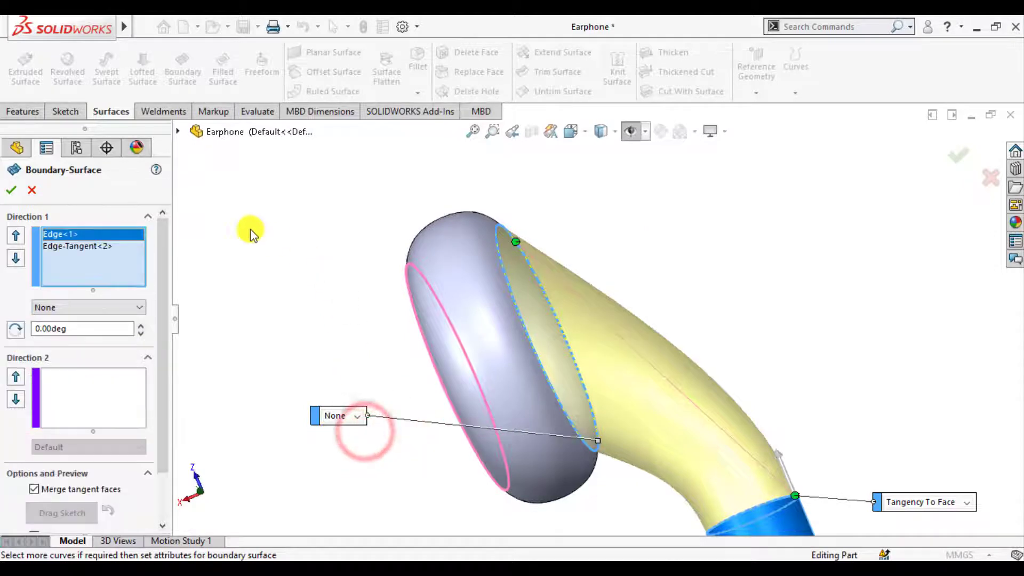
- Move the boundary surface's connector point on the ring edge into line with the tube's connector point, and accept the surface
middle_drag(308, 288, 221, 254)
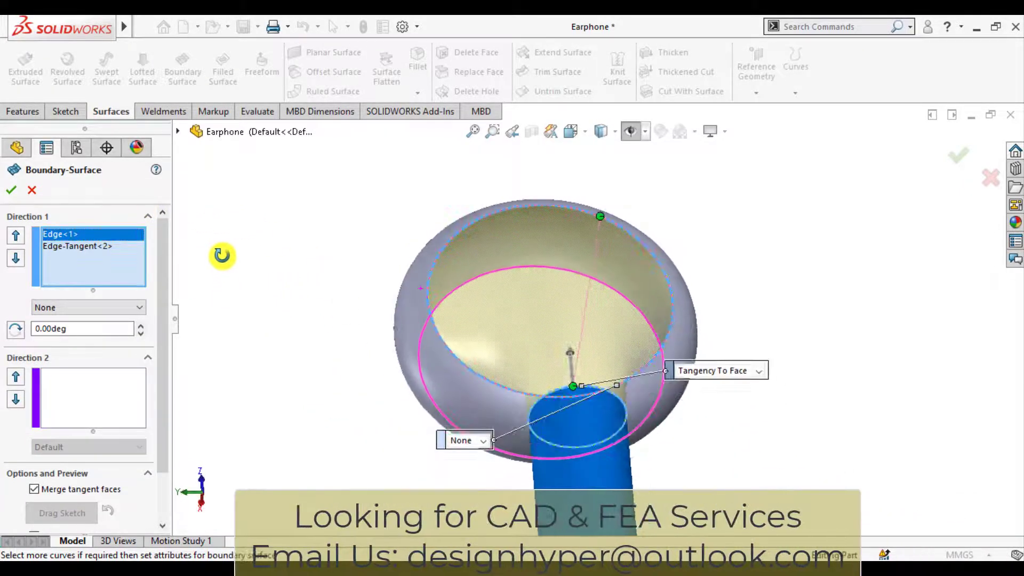
drag(597, 216, 546, 209)
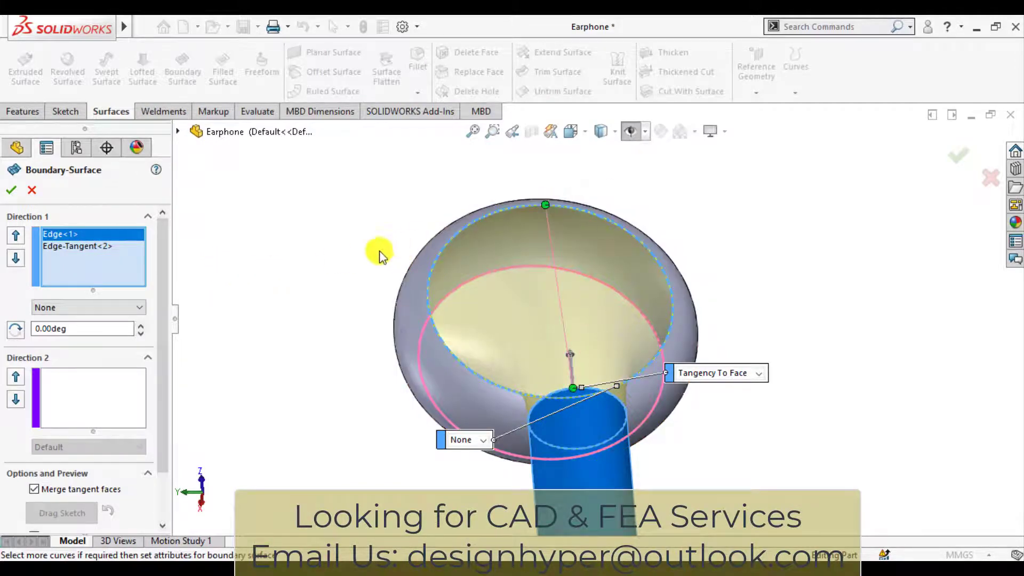
middle_drag(377, 251, 318, 195)
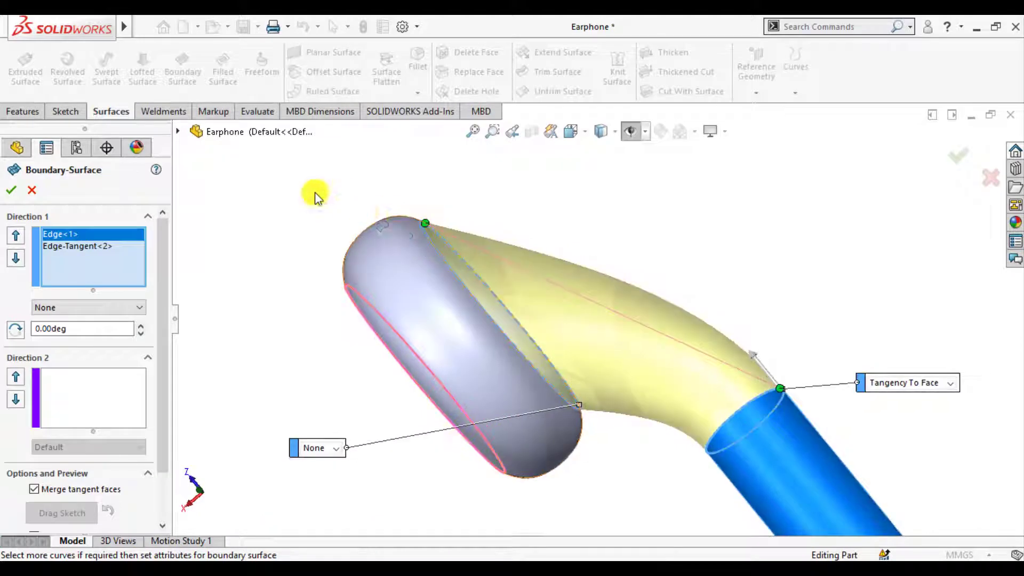
click(12, 191)
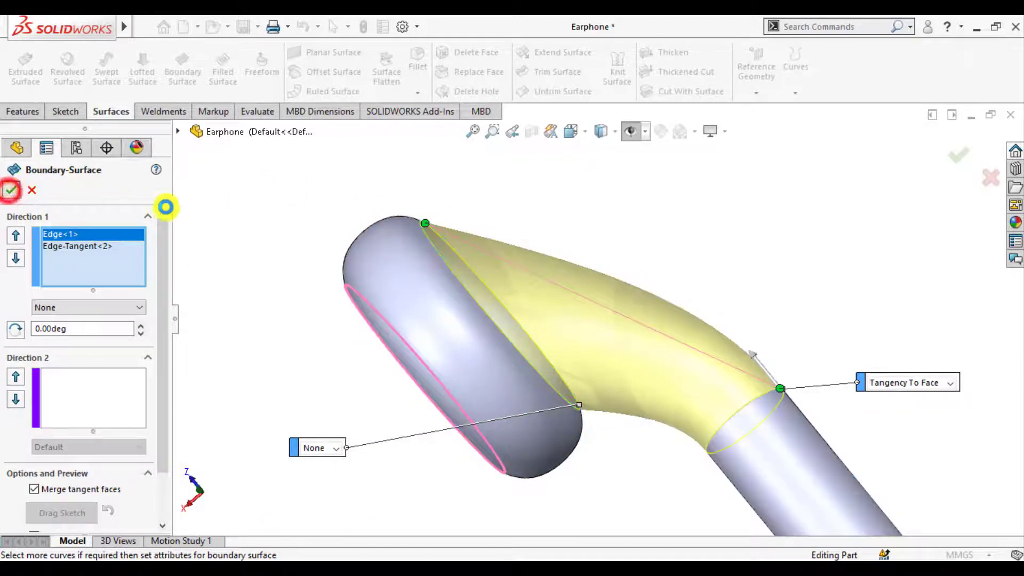
click(273, 217)
key(f)
middle_drag(613, 366, 616, 240)
scroll(600, 216, down, 2)
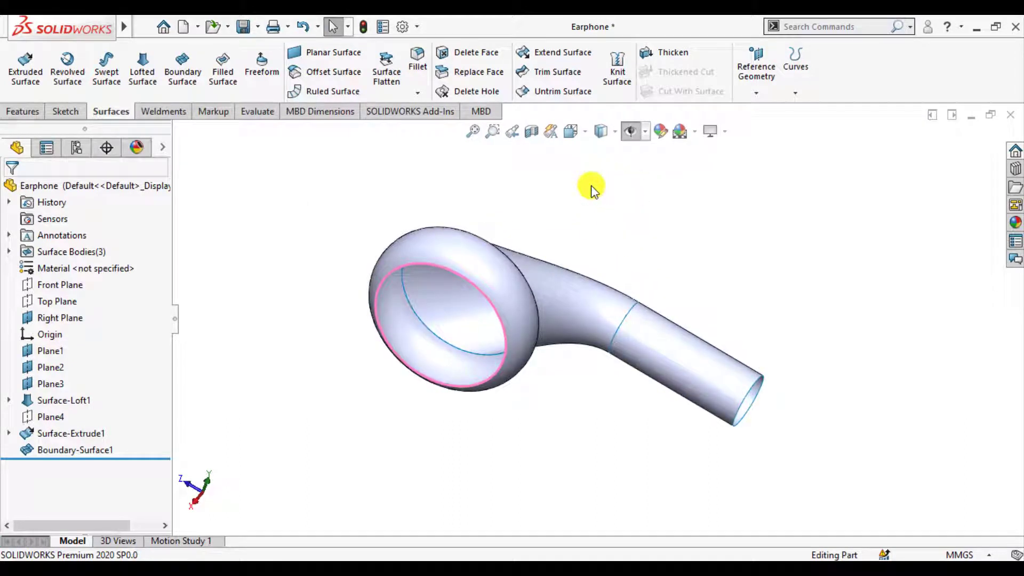
- Close the ring's open front with a planar surface bounded by its circular edge
click(331, 52)
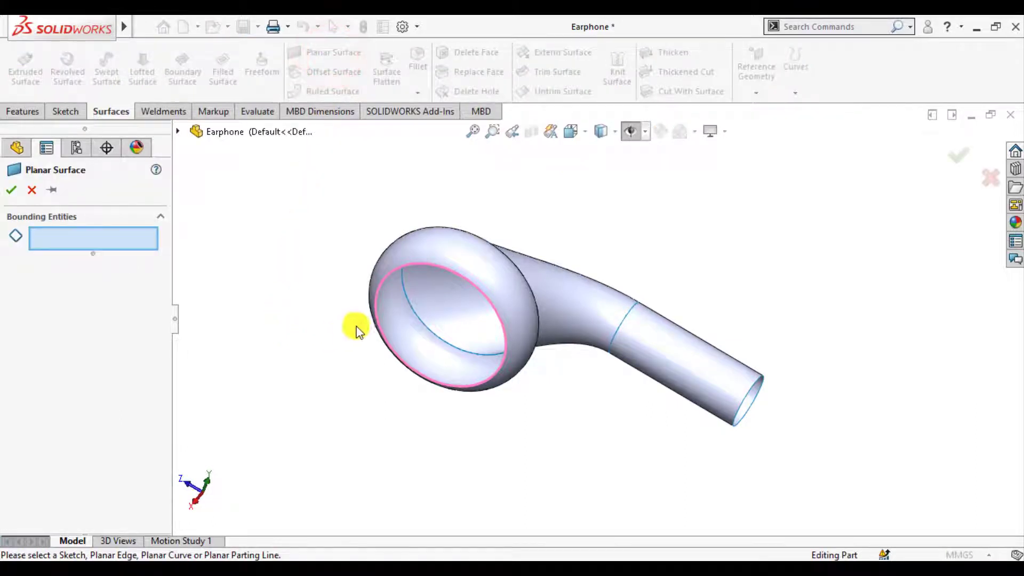
click(378, 322)
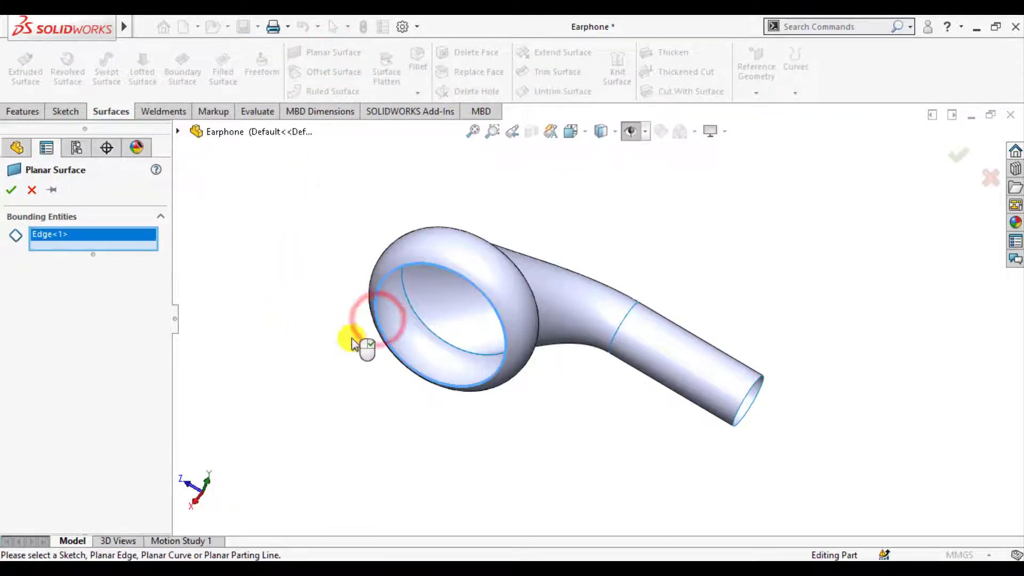
click(14, 191)
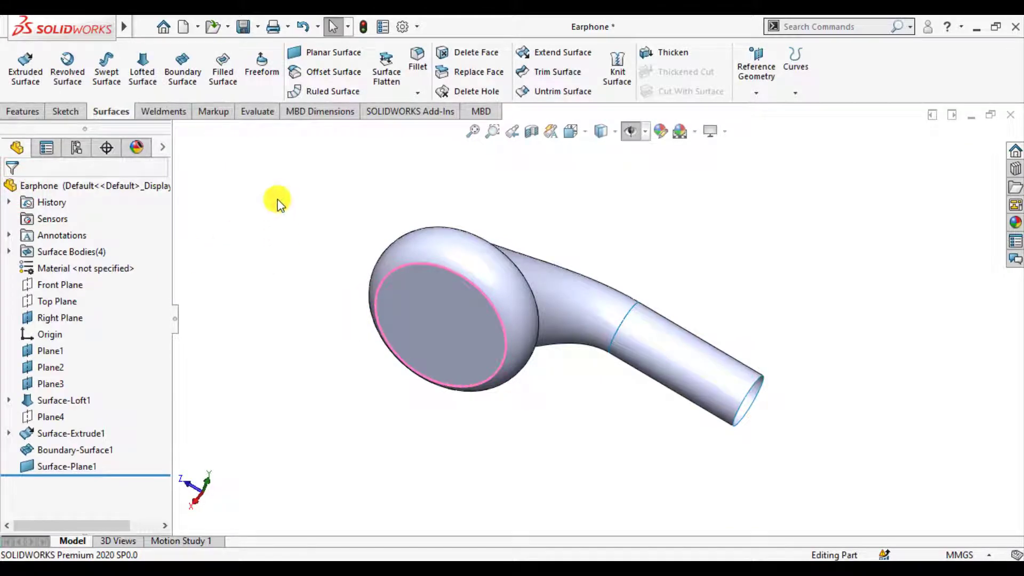
- Cap the tube's open far end with a planar surface bounded by its circular edge
click(319, 58)
scroll(709, 432, down, 3)
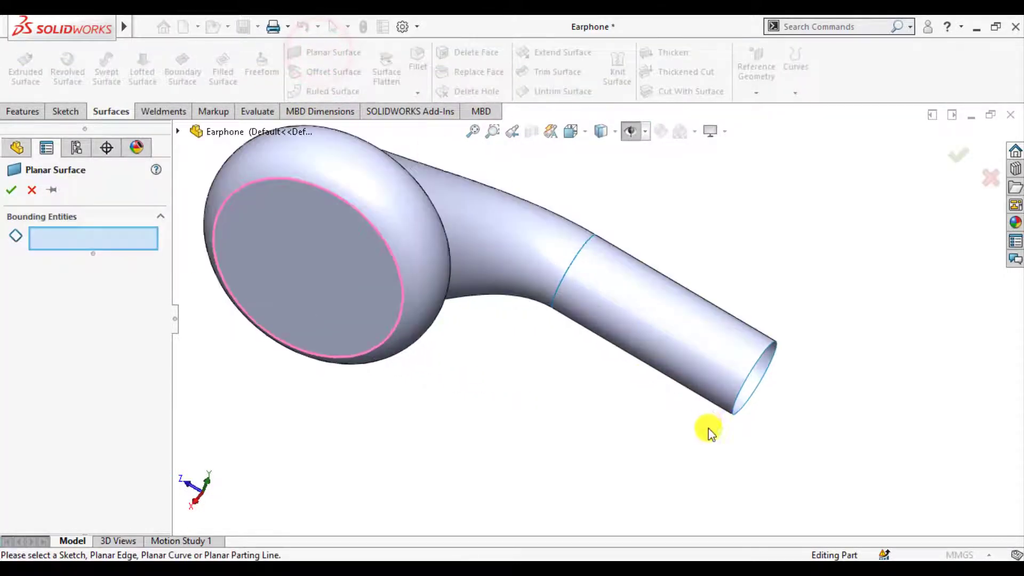
click(736, 408)
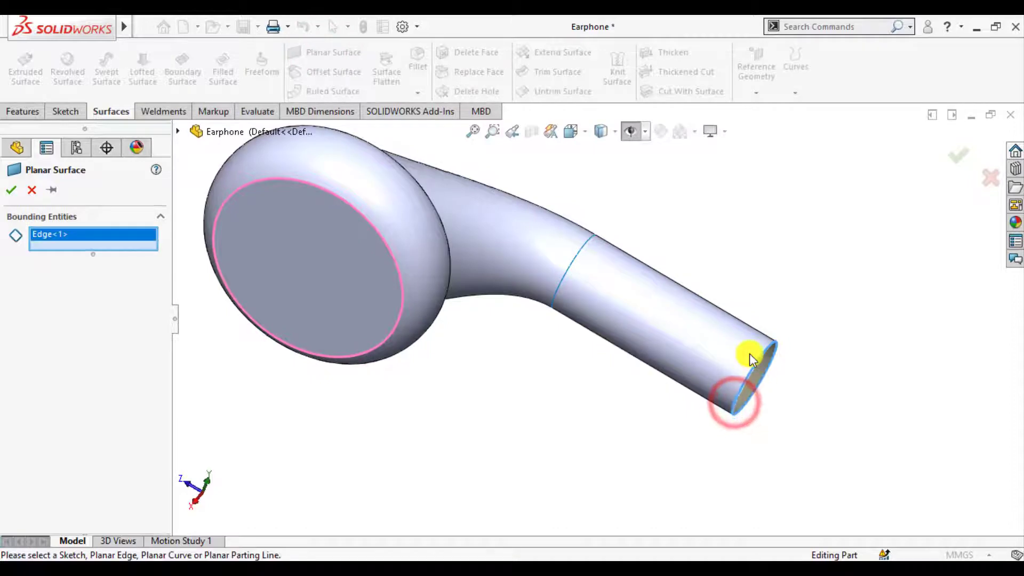
scroll(676, 393, down, 5)
scroll(568, 292, up, 2)
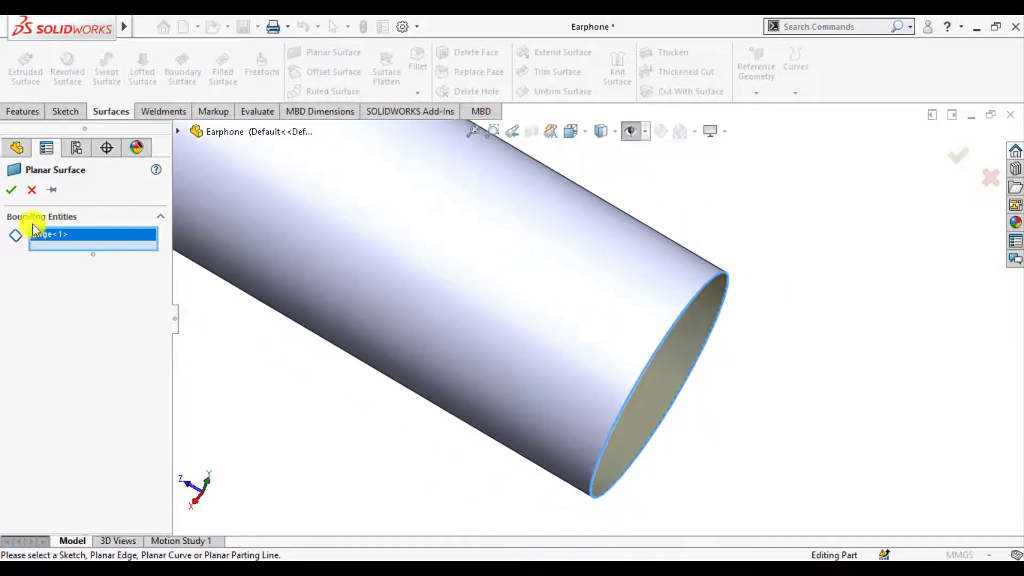
click(11, 190)
scroll(400, 440, up, 5)
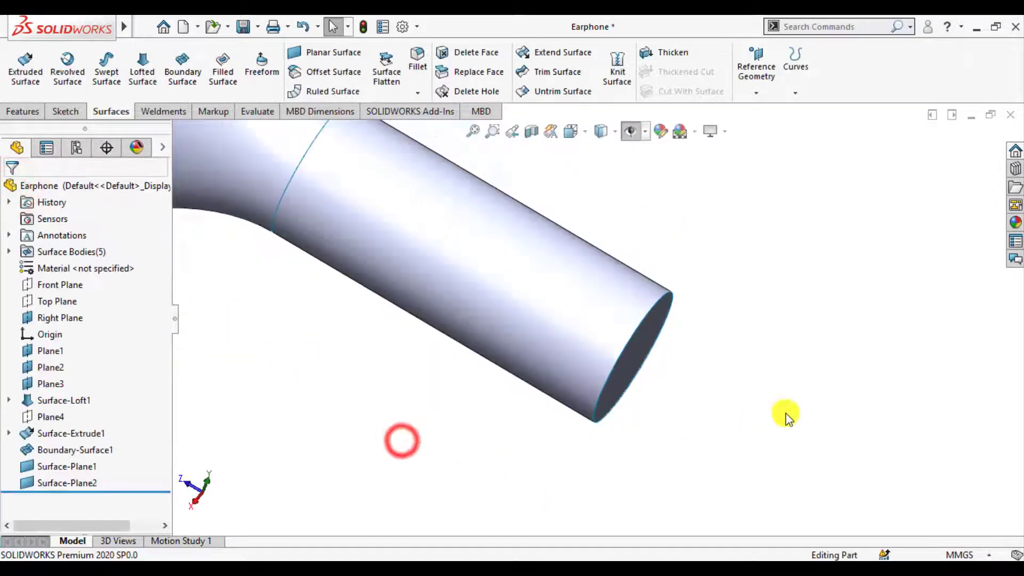
scroll(805, 410, up, 2)
scroll(536, 214, down, 2)
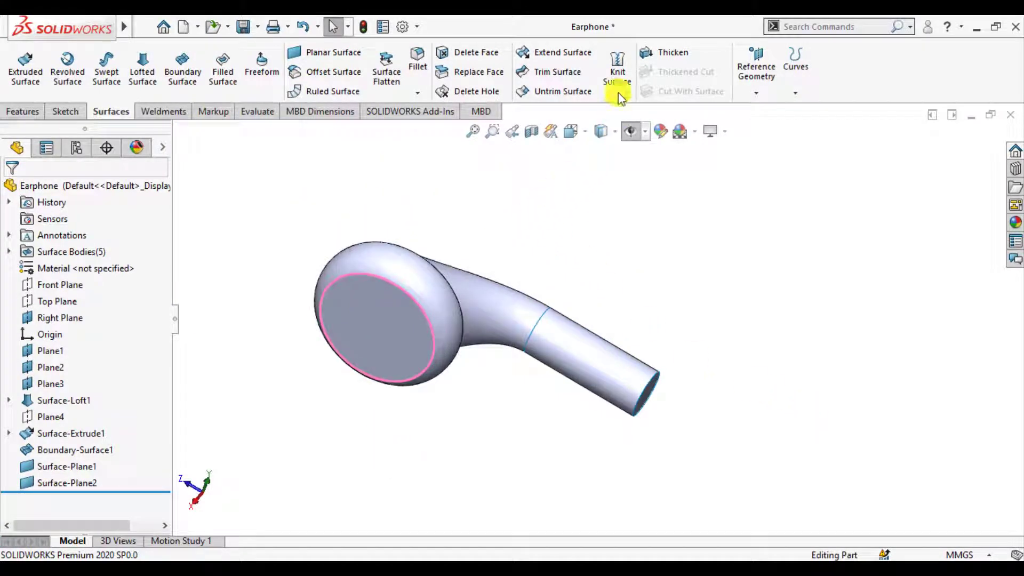
- Knit the loft, both planar surfaces, the extrude and the boundary surface together, with Create solid enabled and Merge entities off
click(617, 72)
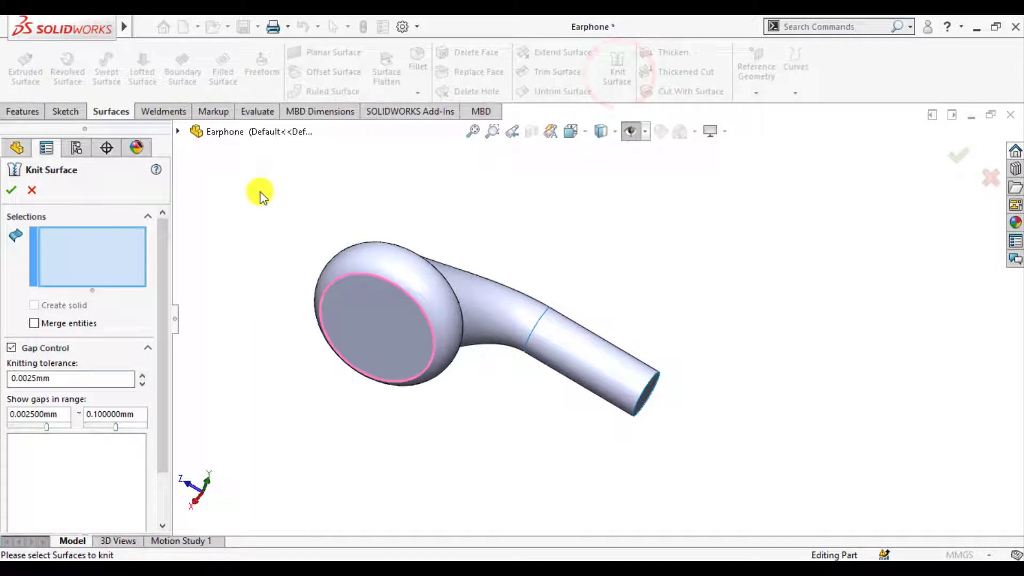
drag(251, 192, 707, 461)
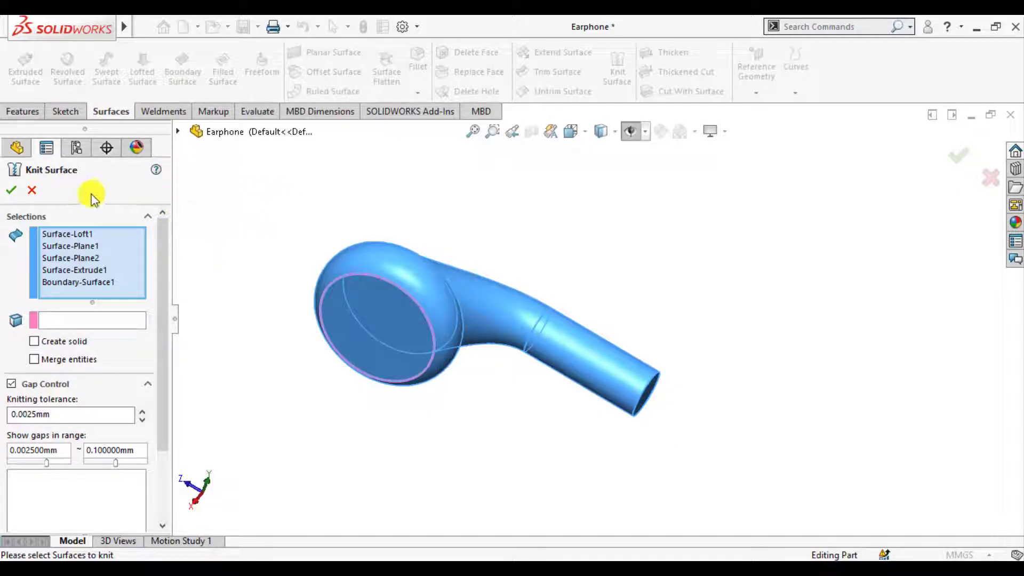
click(34, 341)
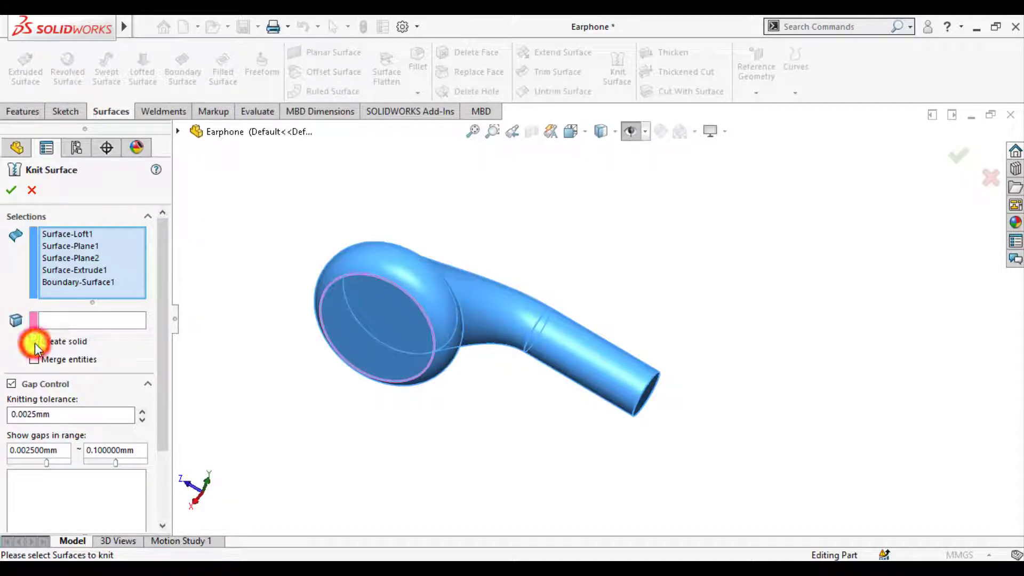
click(9, 190)
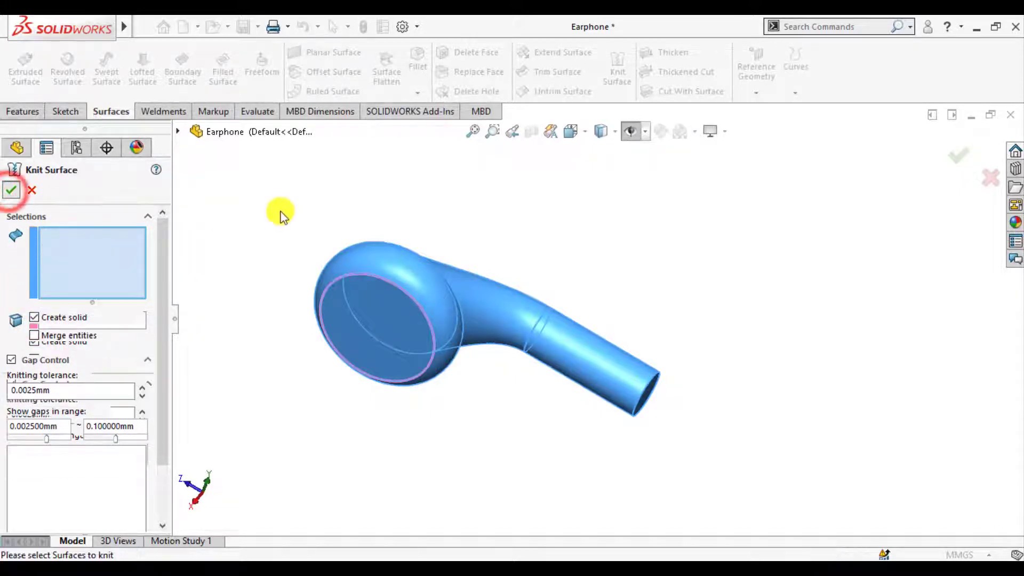
click(280, 212)
- Inspect the inside of the knitted body with a Front Plane section view offset to -5 mm, and cancel the section view
middle_drag(404, 224, 402, 314)
scroll(401, 313, down, 3)
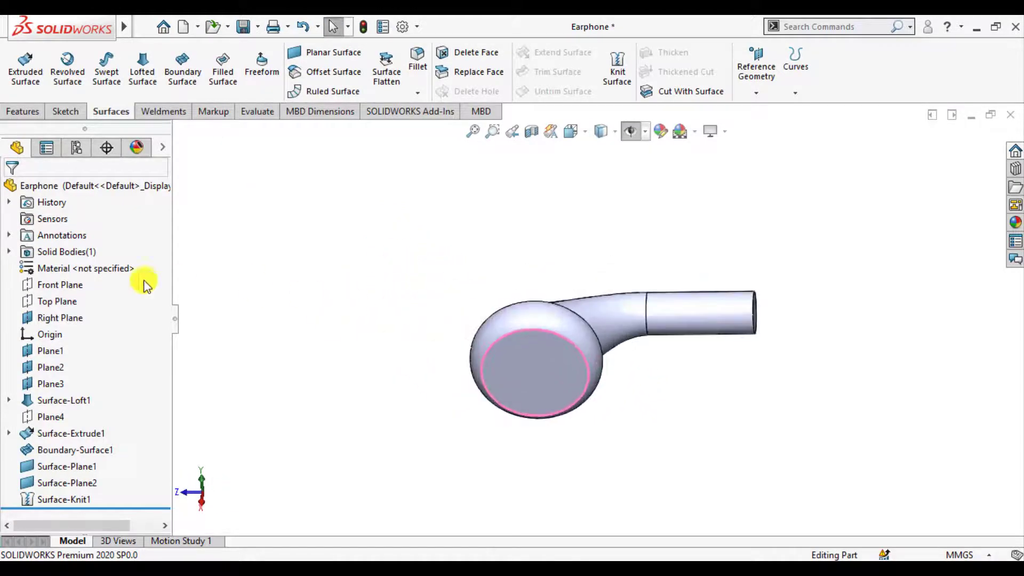
click(75, 286)
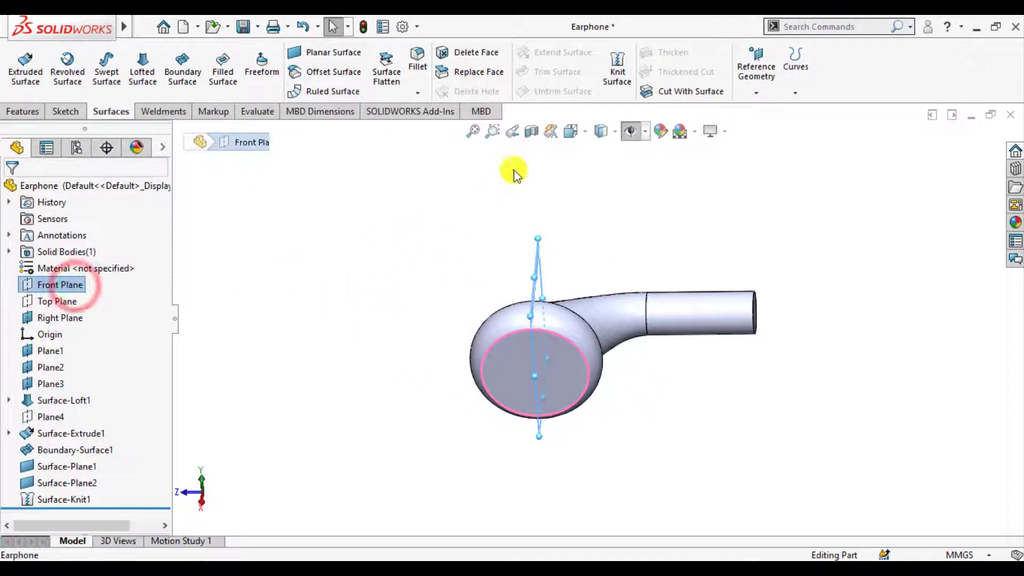
click(532, 134)
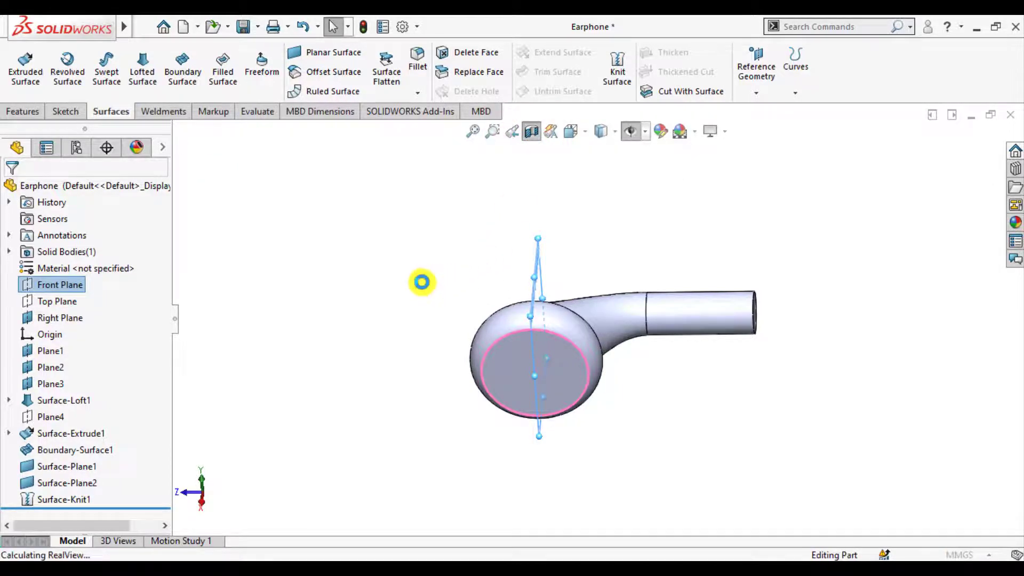
middle_drag(423, 290, 501, 349)
scroll(542, 339, down, 3)
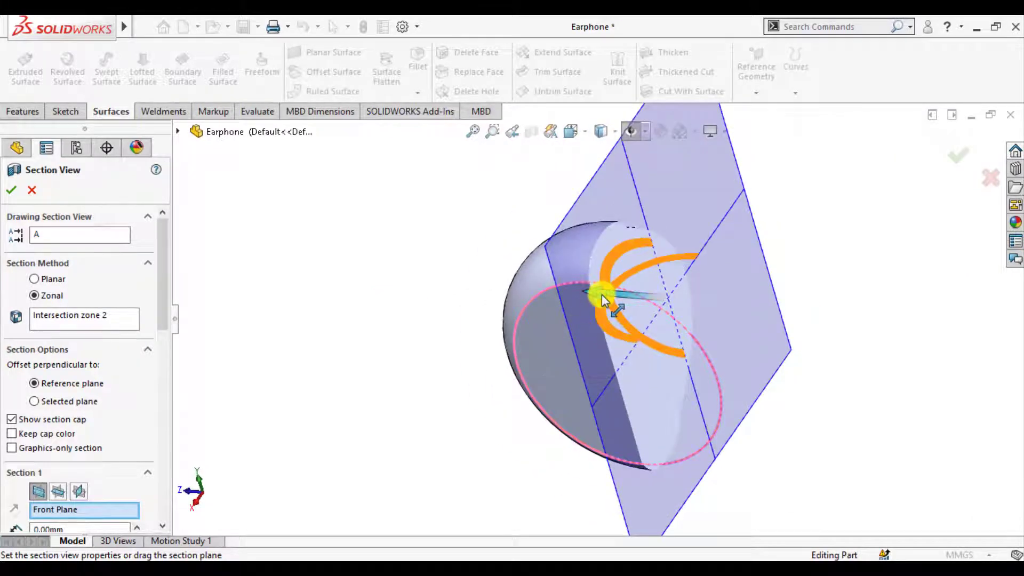
drag(579, 302, 724, 335)
key(z)
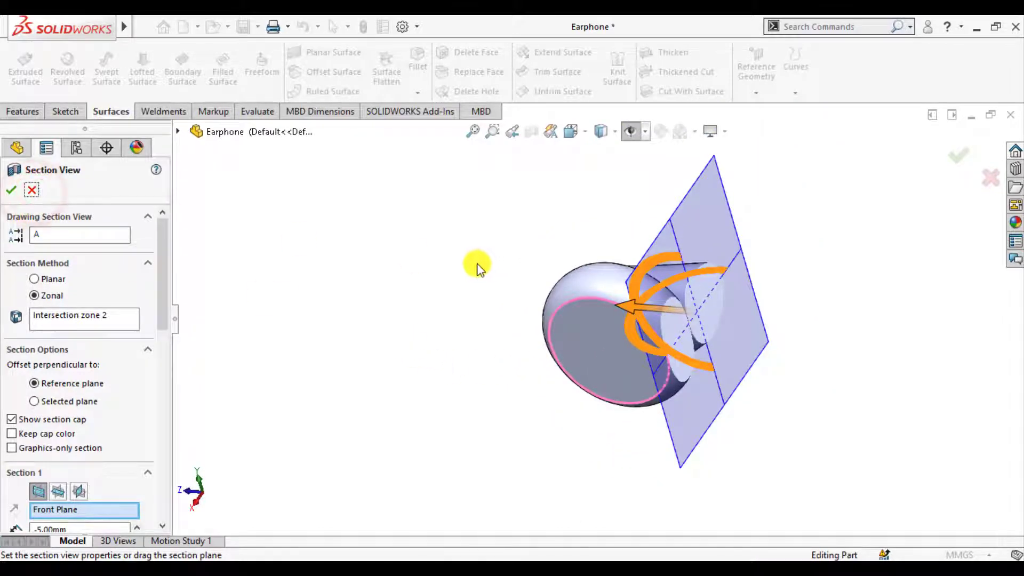
click(31, 191)
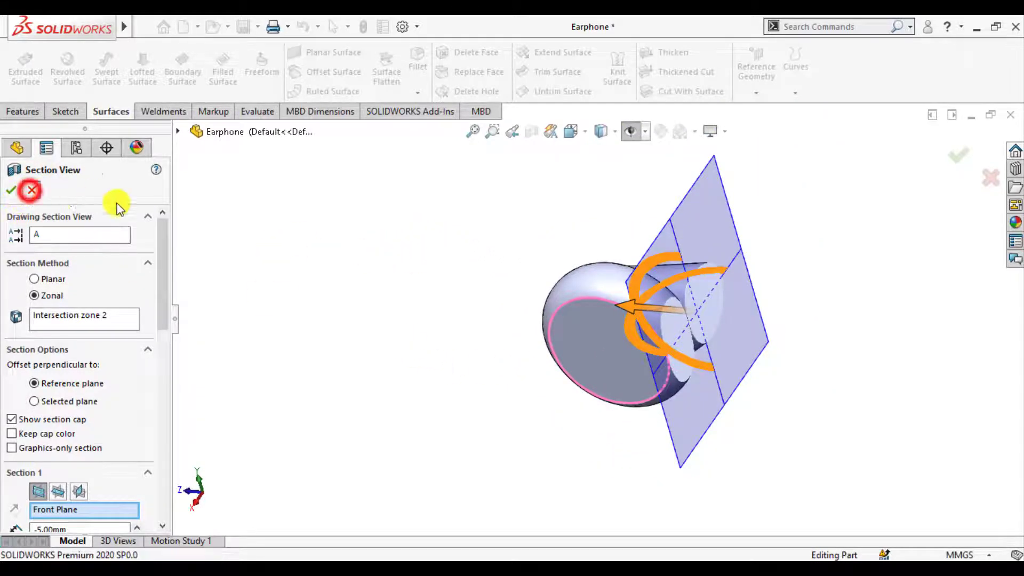
click(366, 256)
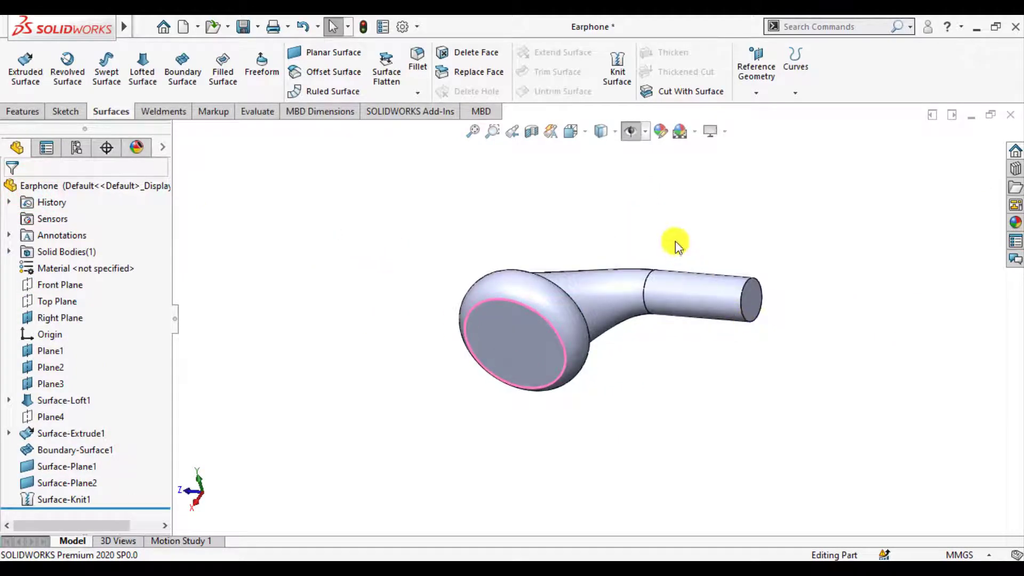
- Shell the knitted solid with a 1 mm wall thickness, without removing any faces
scroll(673, 237, down, 2)
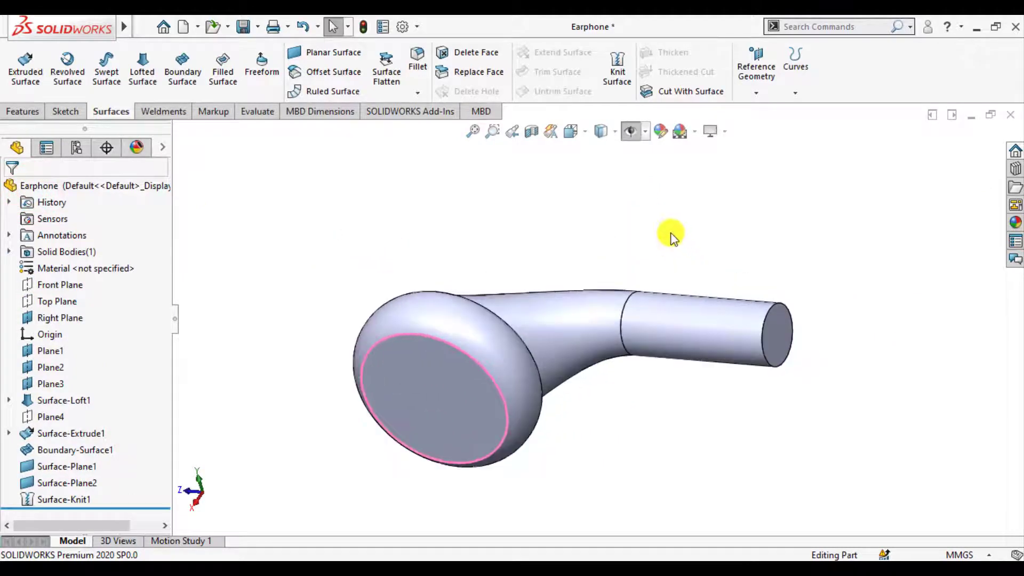
click(14, 113)
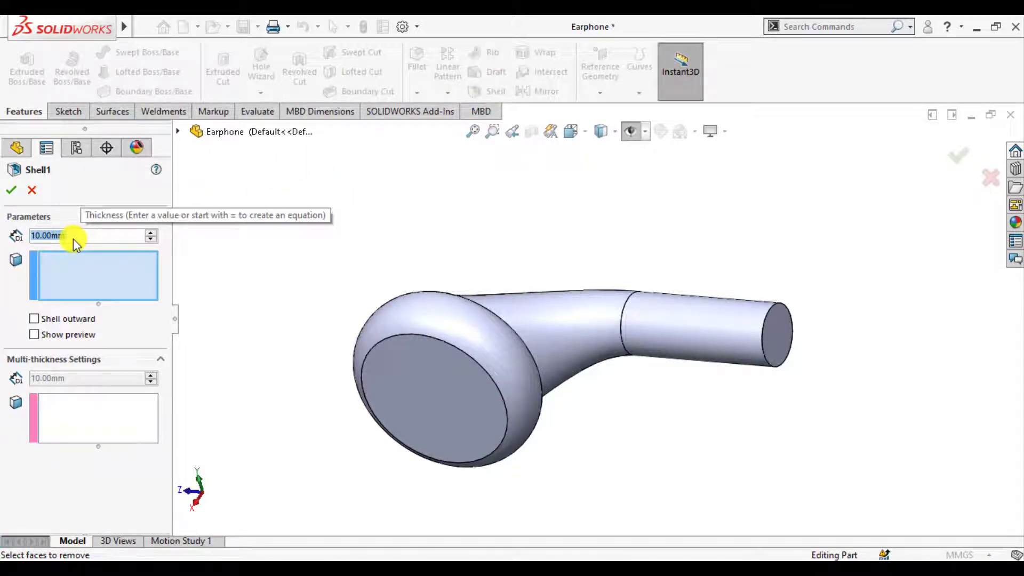
text(1)
key(Return)
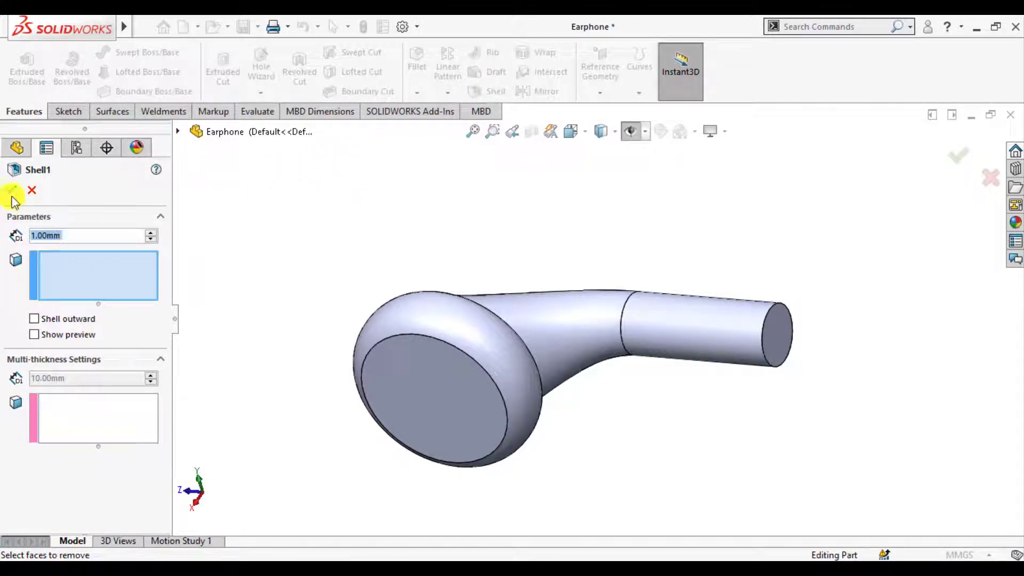
click(314, 233)
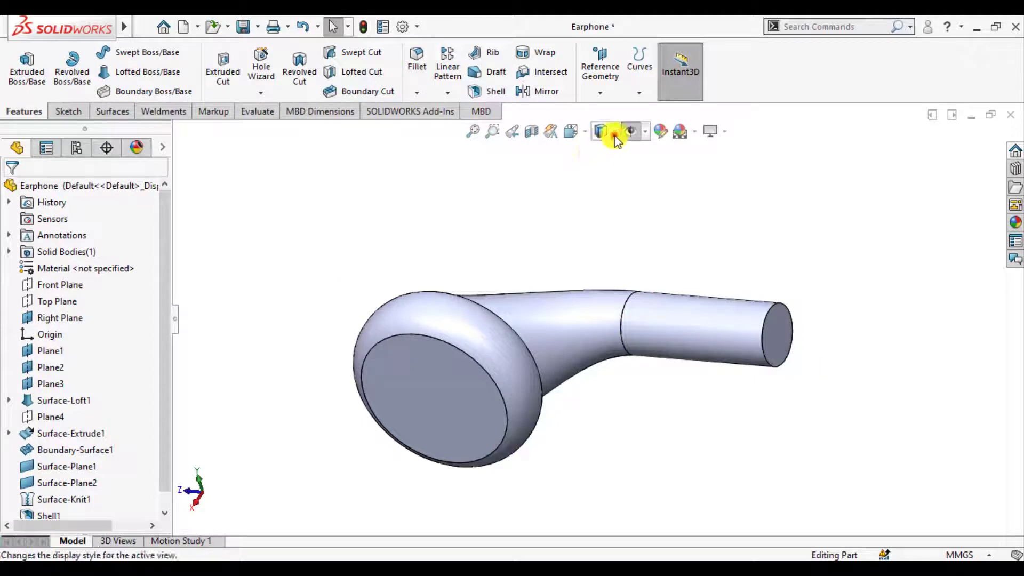
- Display the earphone with hidden lines visible and examine the shelled walls from another angle
click(602, 216)
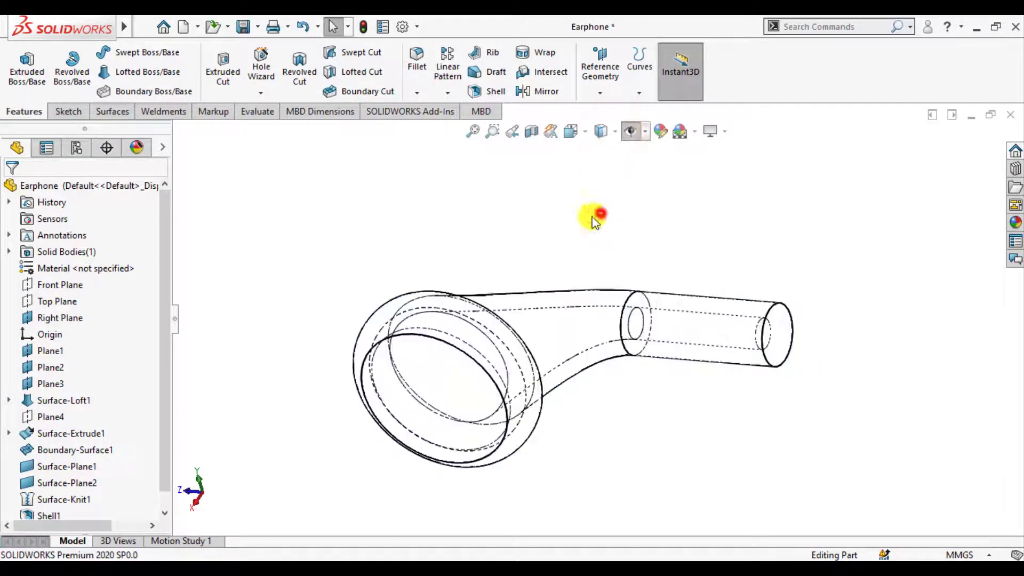
click(468, 216)
middle_drag(446, 204, 454, 287)
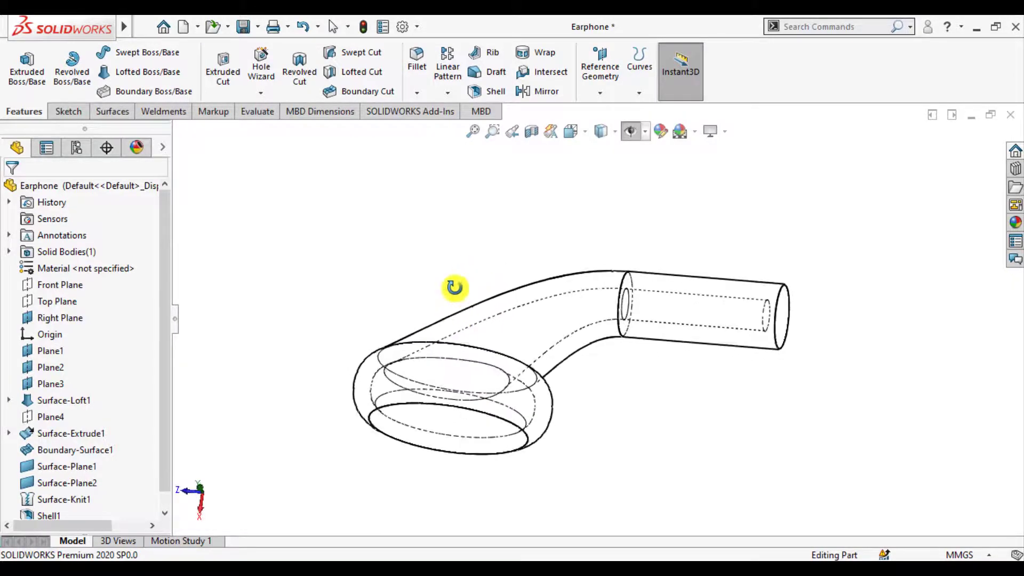
- Set the shell's wall thickness to 0.5 mm and return the model to the shaded-with-edges display
click(51, 514)
click(59, 471)
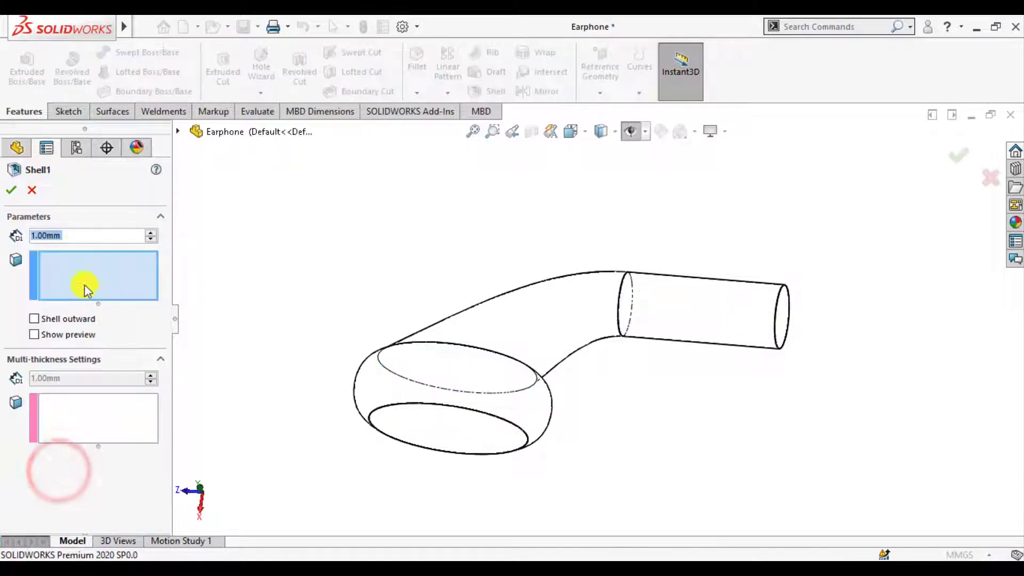
text(.5)
key(Return)
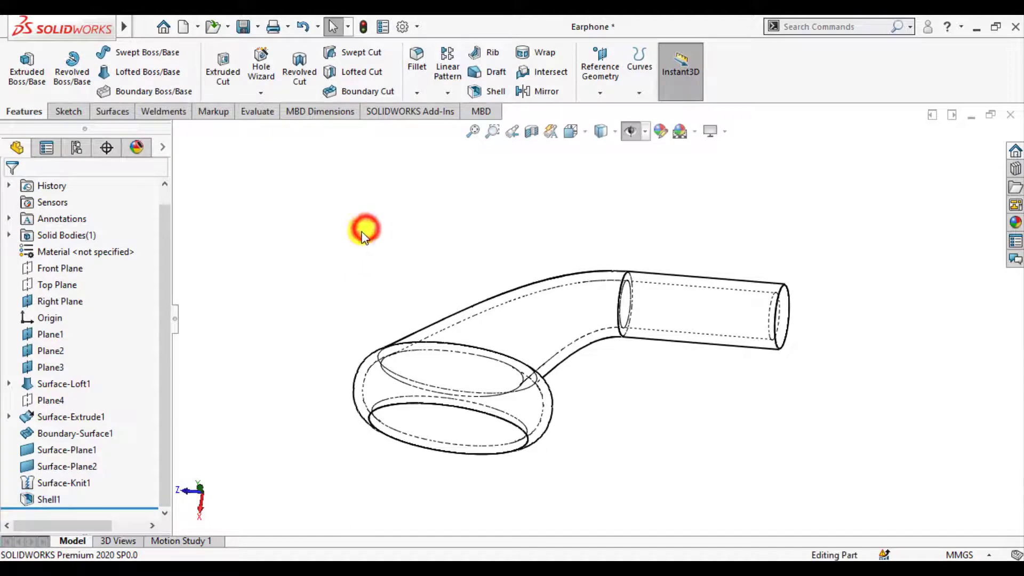
mouse_move(364, 229)
middle_down()
mouse_move(383, 282)
mouse_move(370, 241)
middle_up()
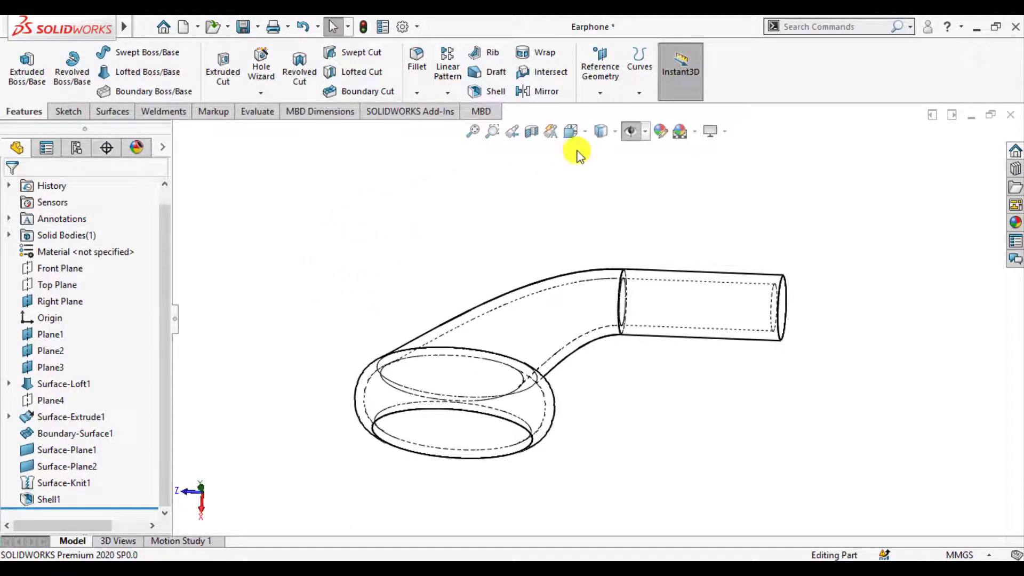
click(611, 136)
click(604, 153)
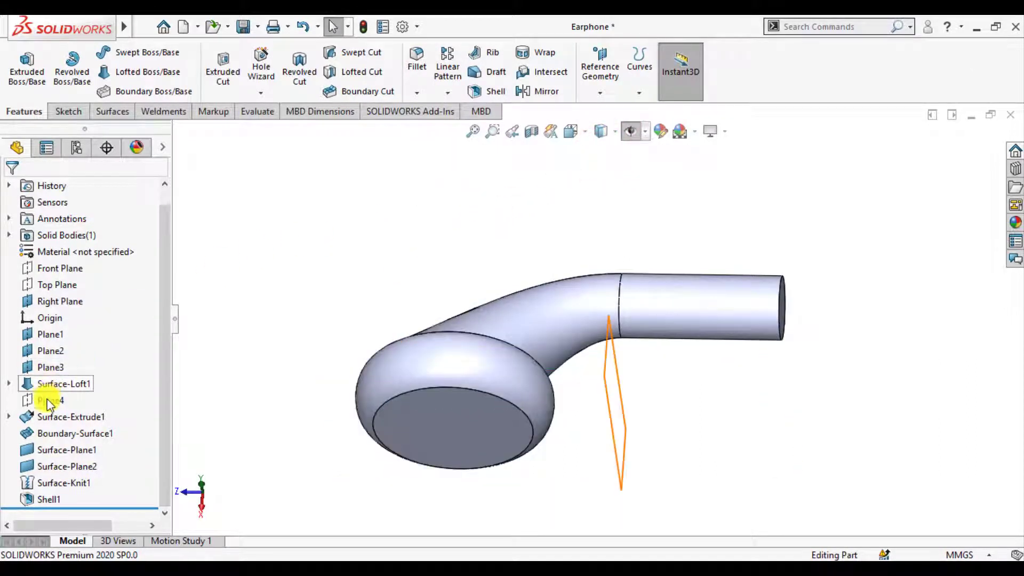
- Inspect the hollow interior with a section view on Plane3 offset to -3 mm, and cancel the section view
click(47, 366)
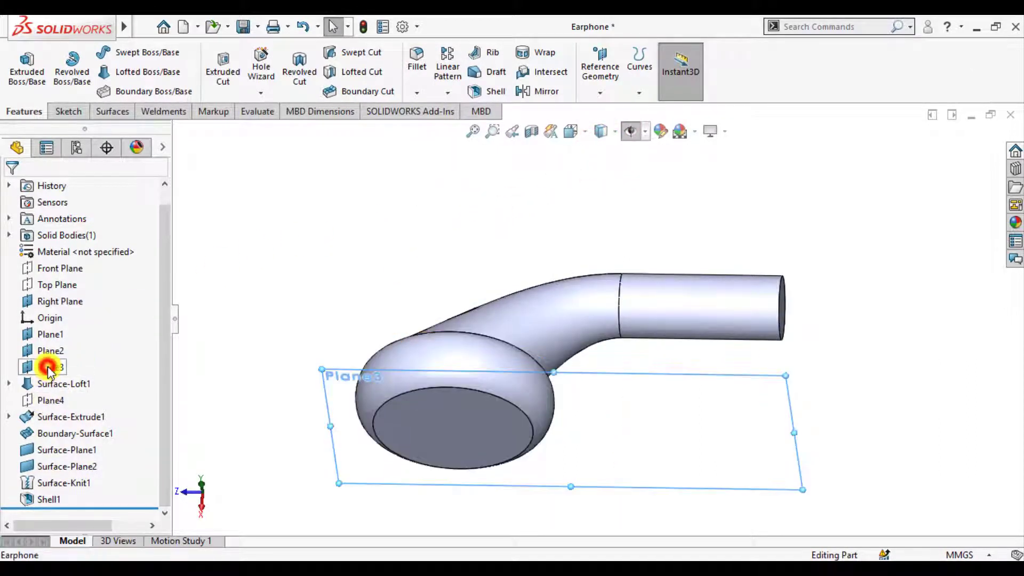
click(531, 132)
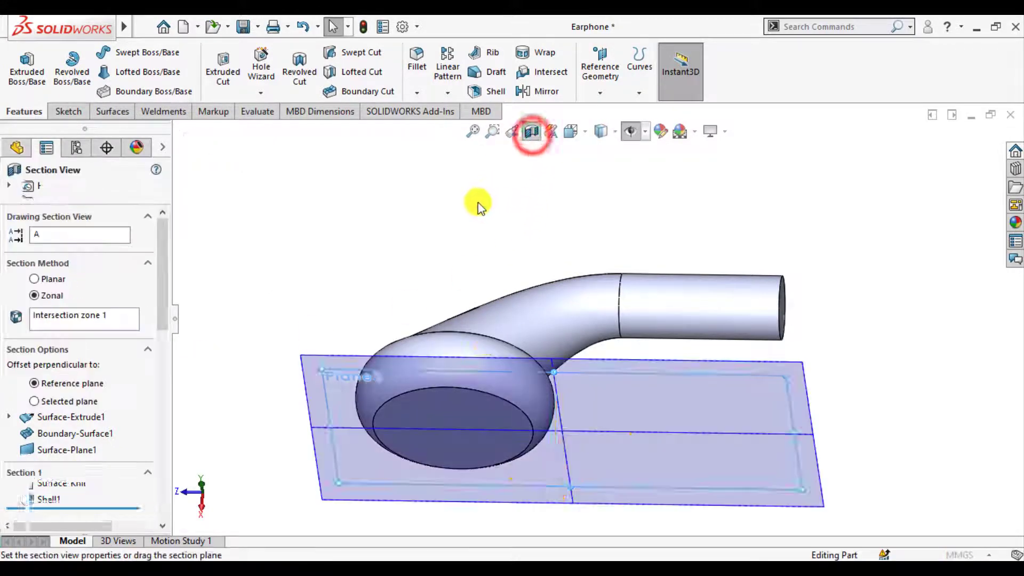
drag(560, 500, 564, 464)
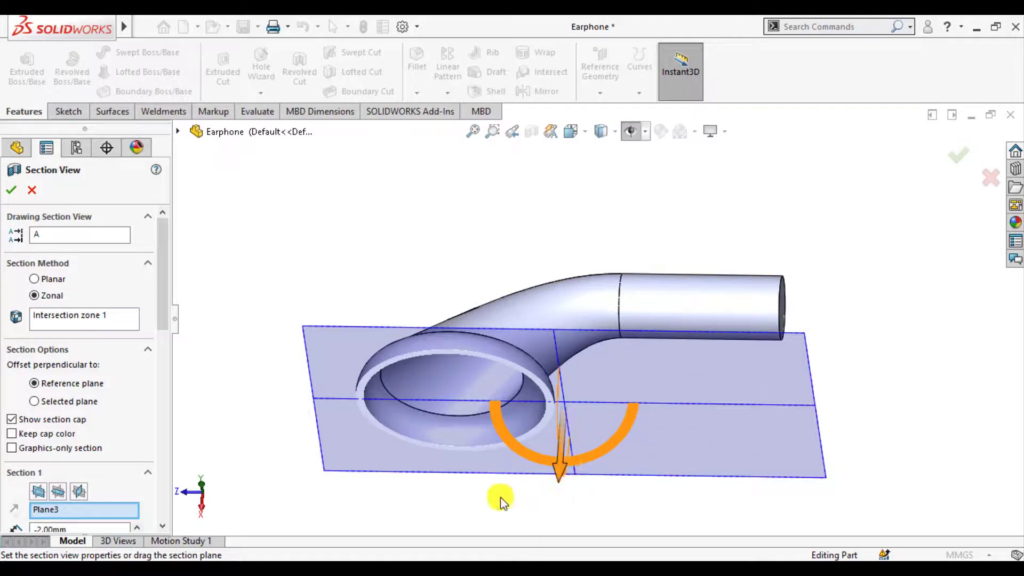
mouse_move(500, 497)
middle_down()
mouse_move(507, 434)
mouse_move(486, 438)
mouse_move(531, 457)
middle_up()
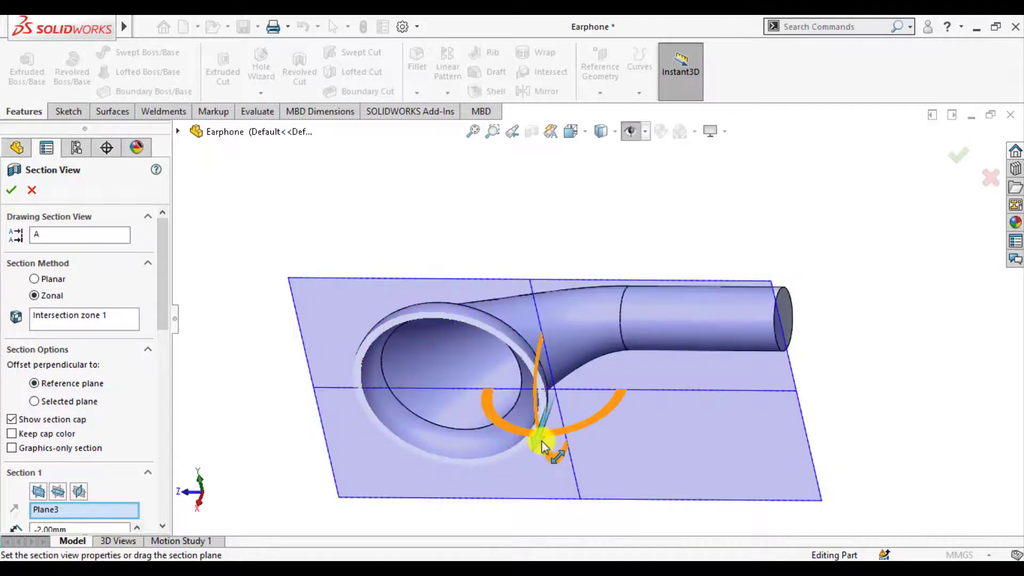
mouse_move(542, 441)
mouse_down()
mouse_move(600, 375)
mouse_move(526, 451)
mouse_move(549, 423)
mouse_up()
key(f)
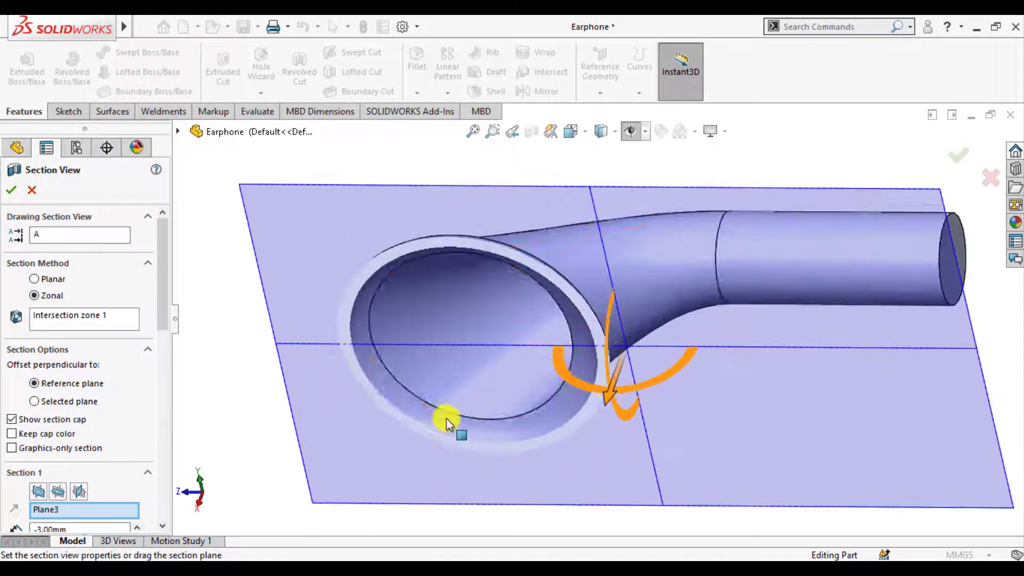
click(37, 192)
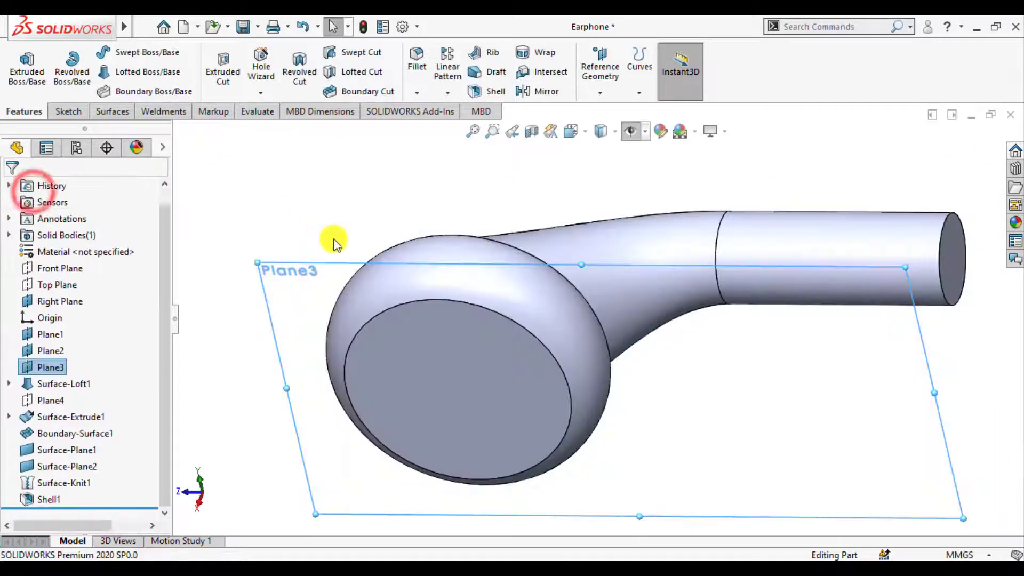
scroll(386, 215, up, 3)
middle_drag(372, 203, 634, 361)
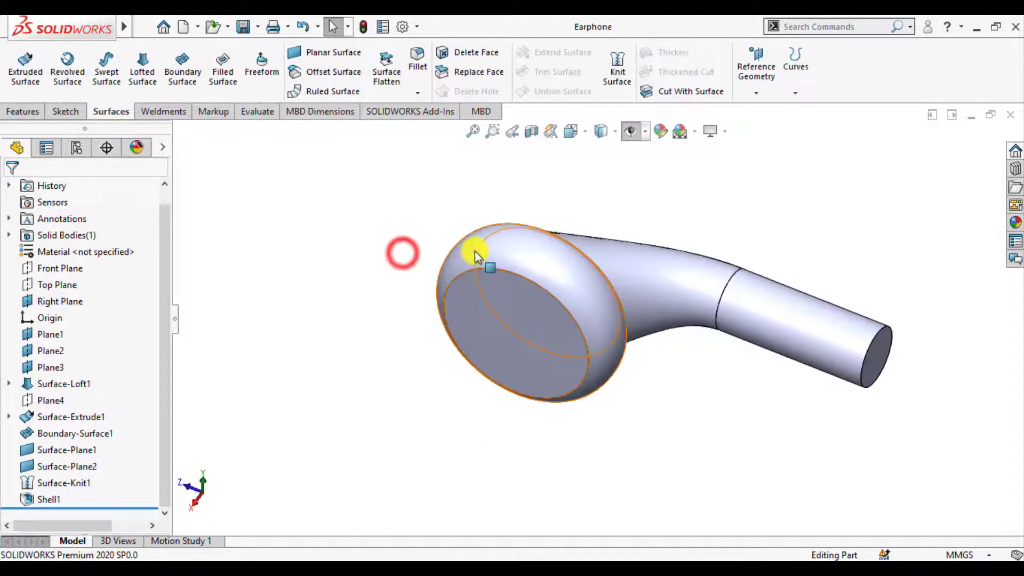
click(472, 262)
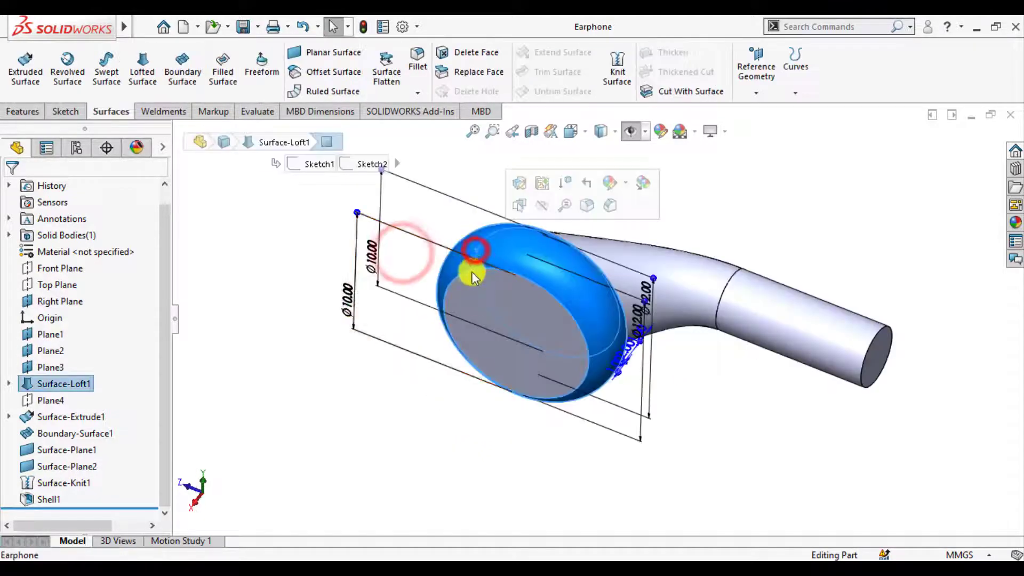
click(483, 301)
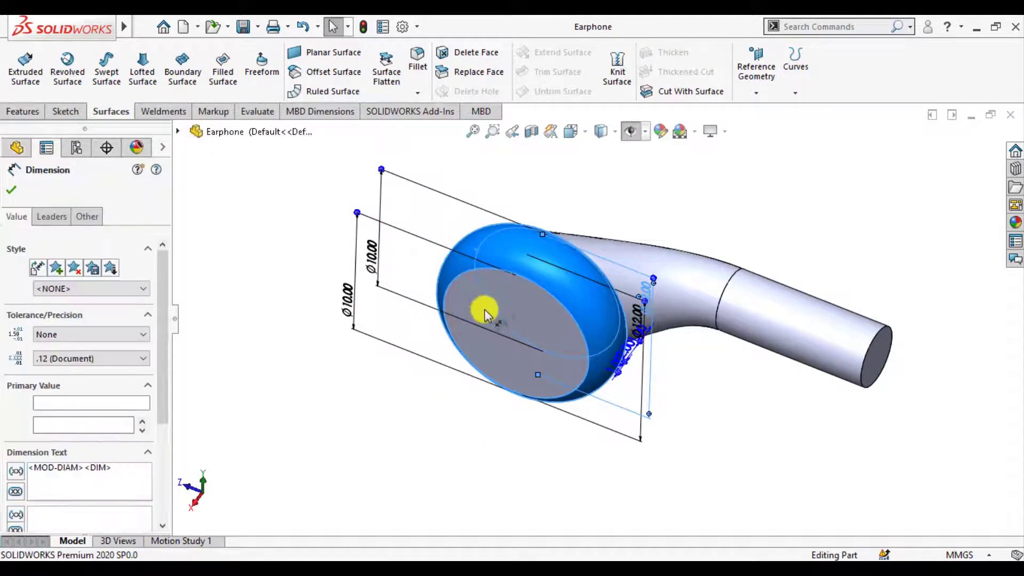
click(360, 391)
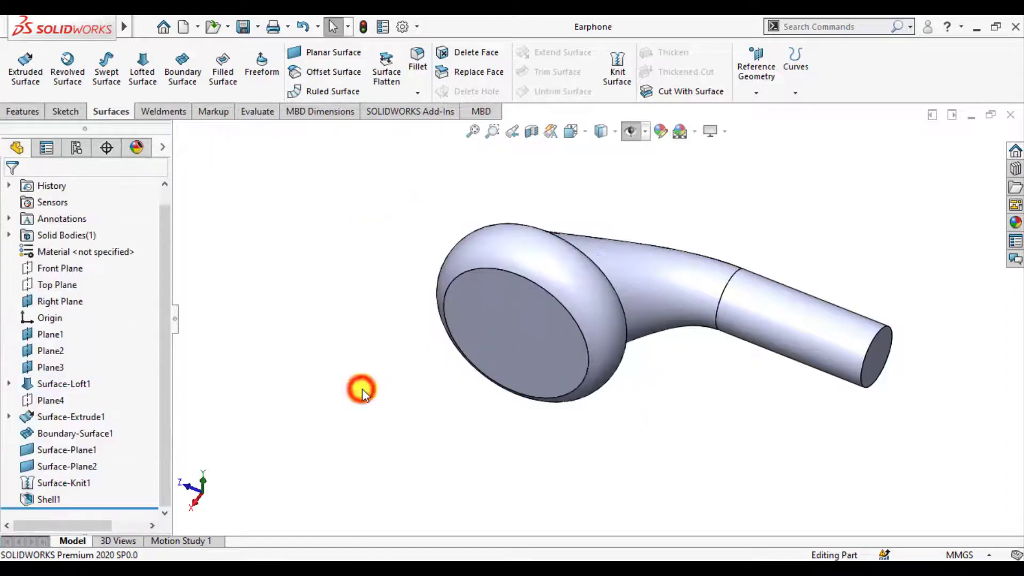
- Color the rounded ring face and its flat front face red, applying the appearance to those faces only
click(489, 253)
click(470, 302)
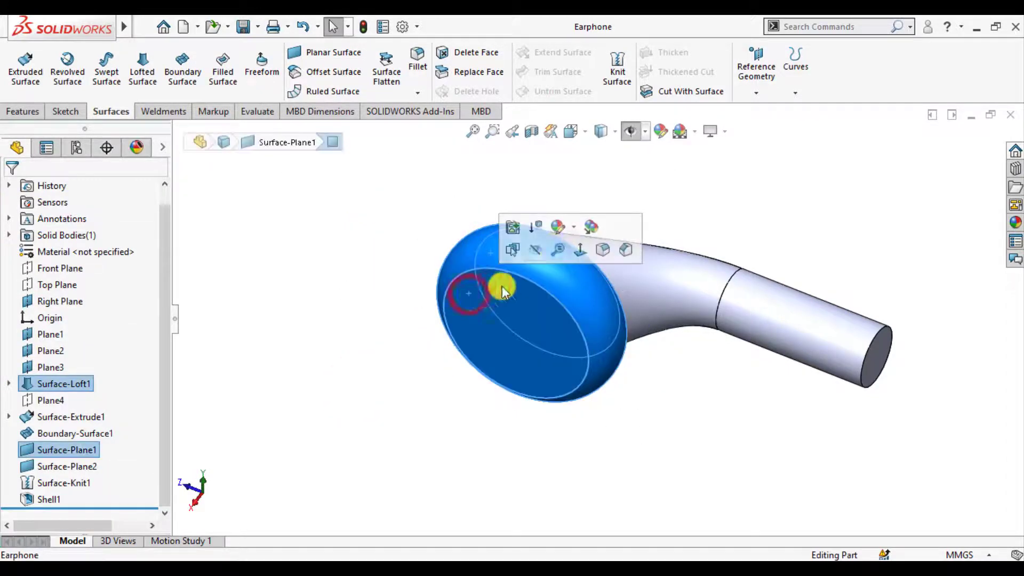
click(575, 229)
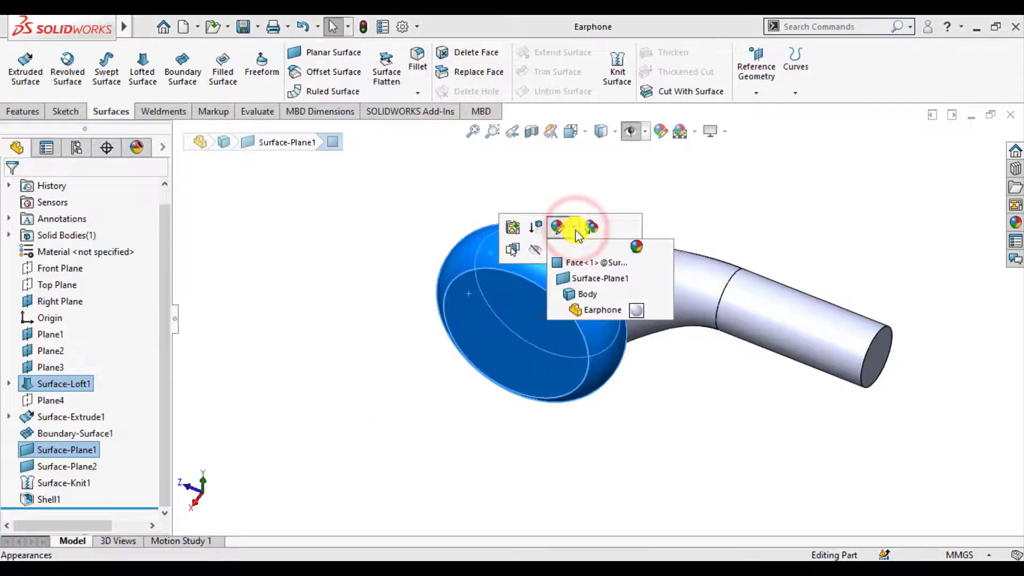
click(583, 263)
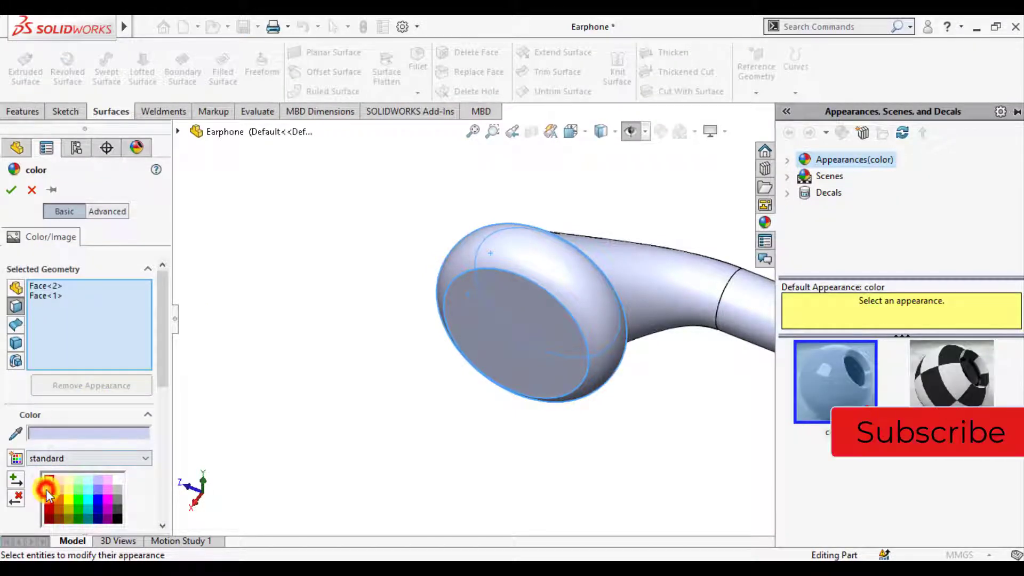
click(46, 490)
click(49, 499)
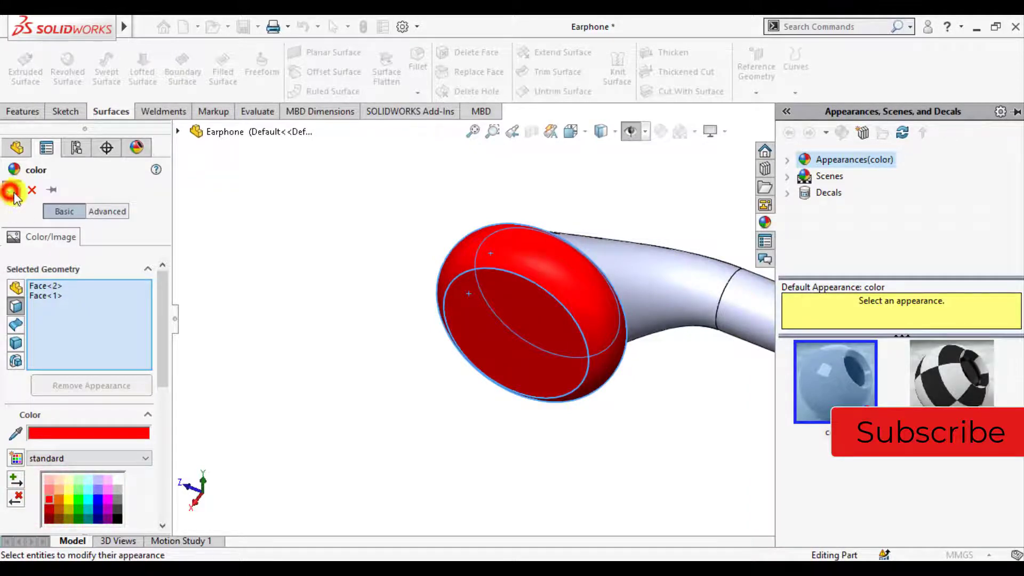
click(11, 190)
click(311, 268)
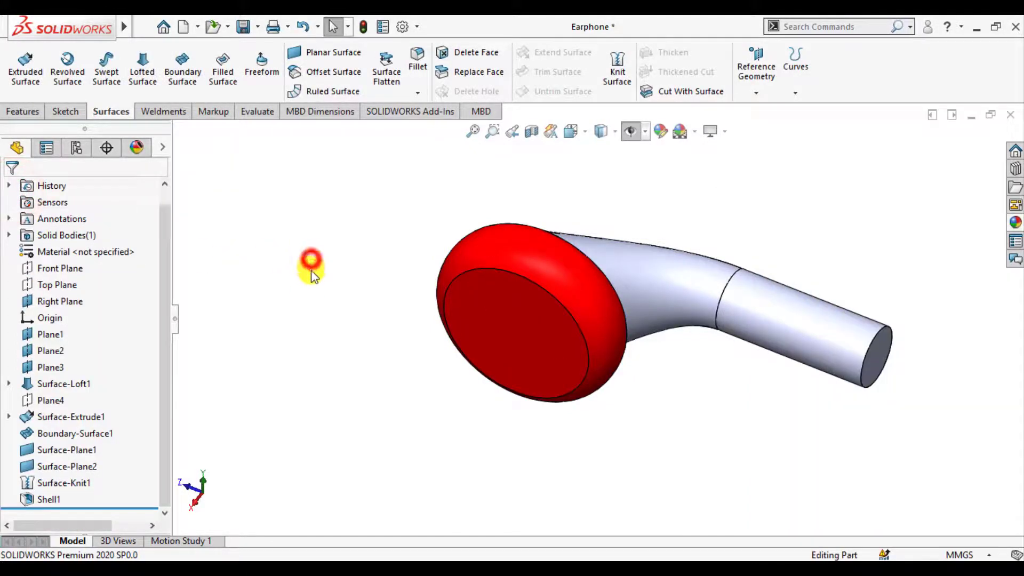
- Color the curved neck, the straight tube and the tube's end face dark gray as a face-level appearance
click(657, 273)
ctrl+click(785, 324)
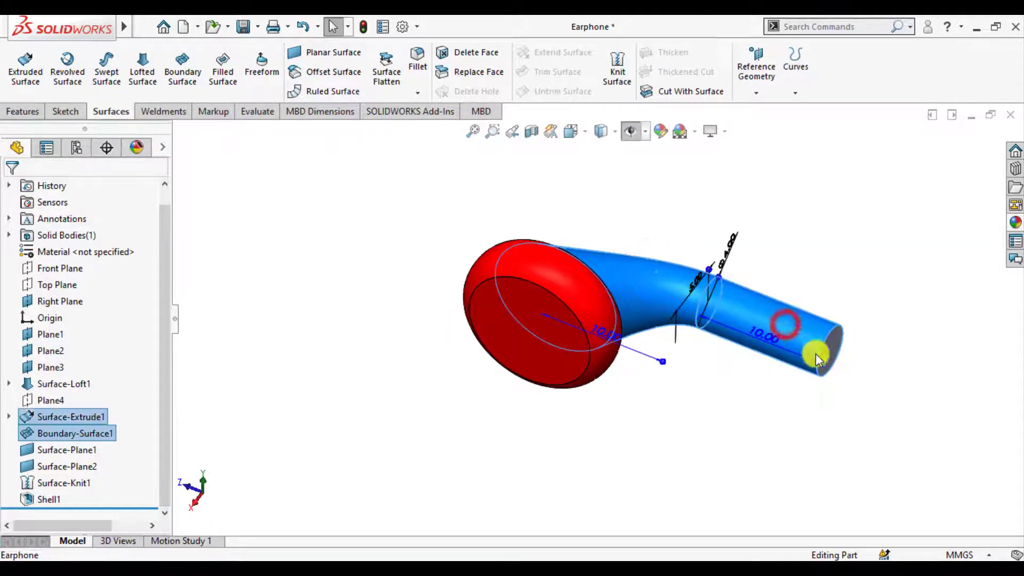
ctrl+click(817, 354)
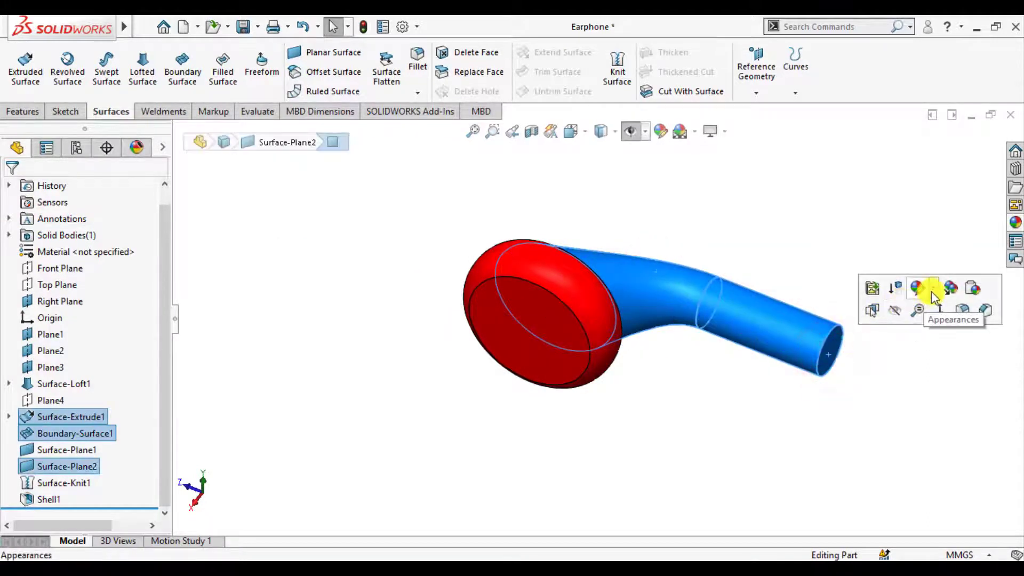
click(933, 290)
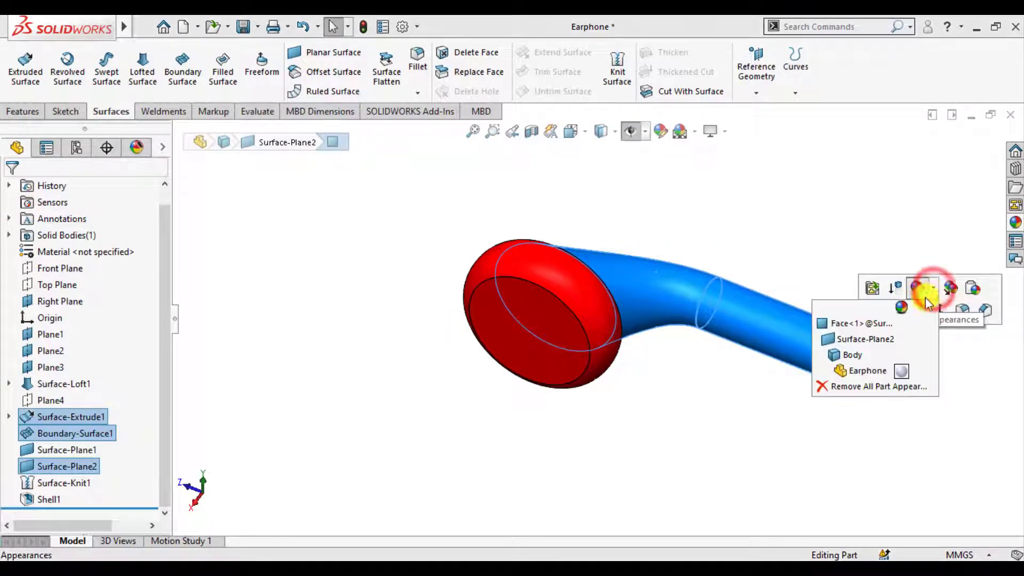
click(851, 326)
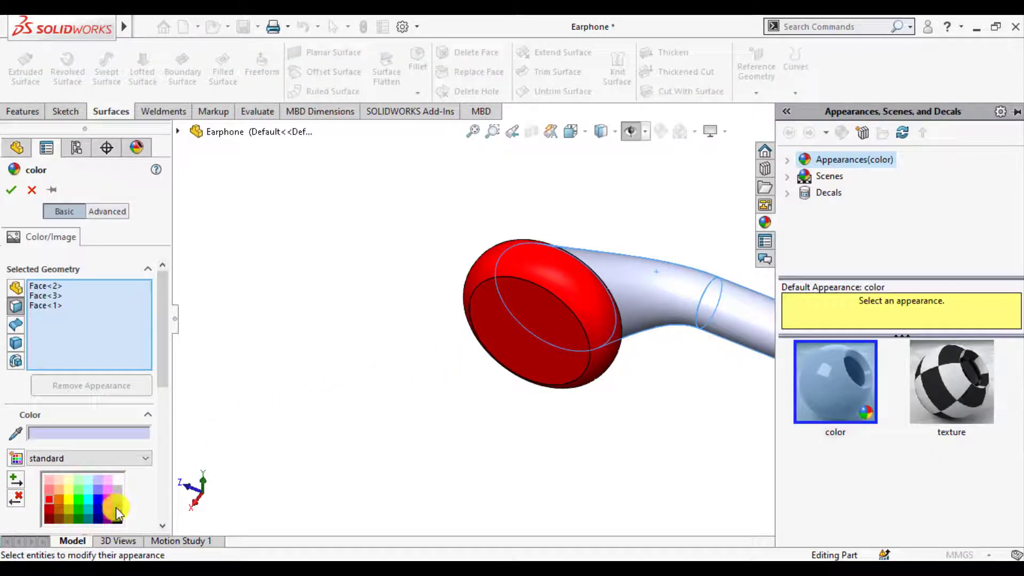
click(117, 508)
click(116, 516)
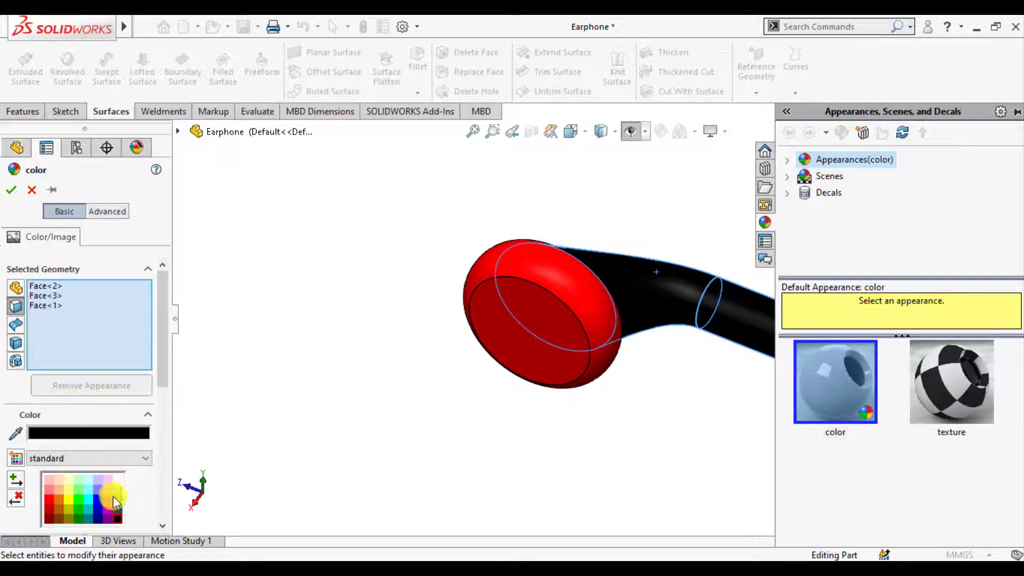
click(117, 500)
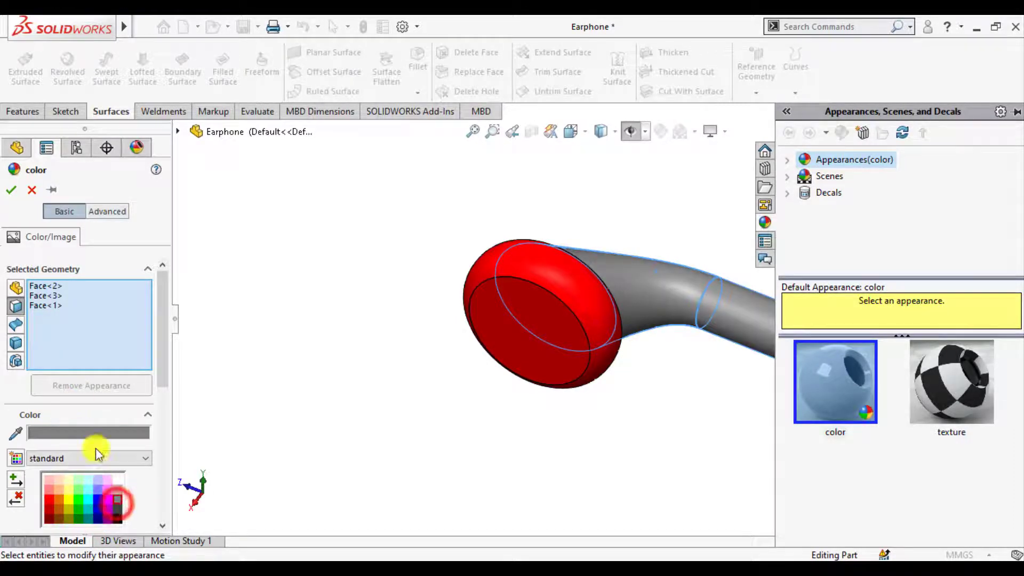
click(117, 510)
click(12, 192)
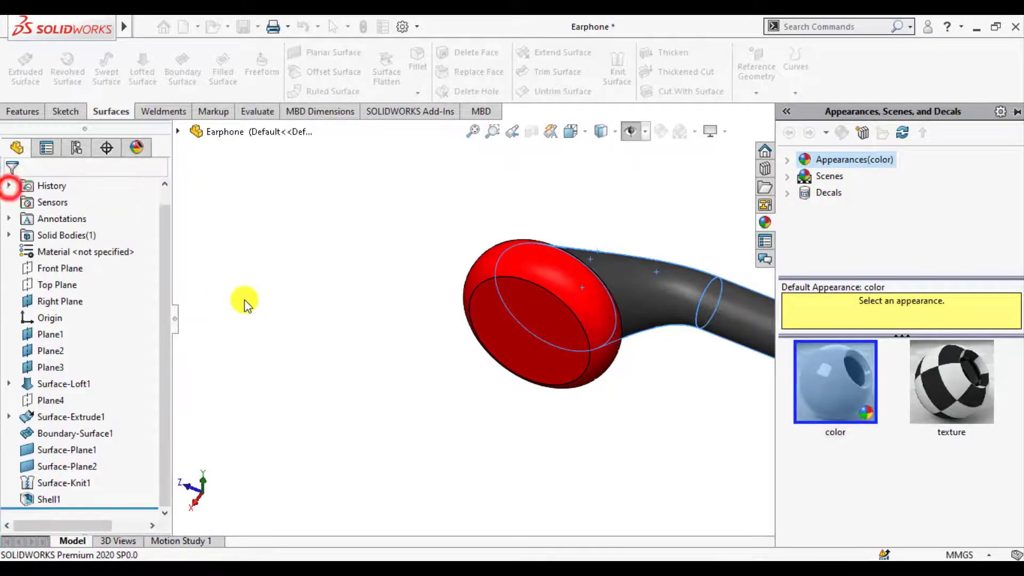
click(281, 302)
- Sketch a circle about 1.9 mm in diameter at the center of the flat red front face
scroll(696, 219, down, 2)
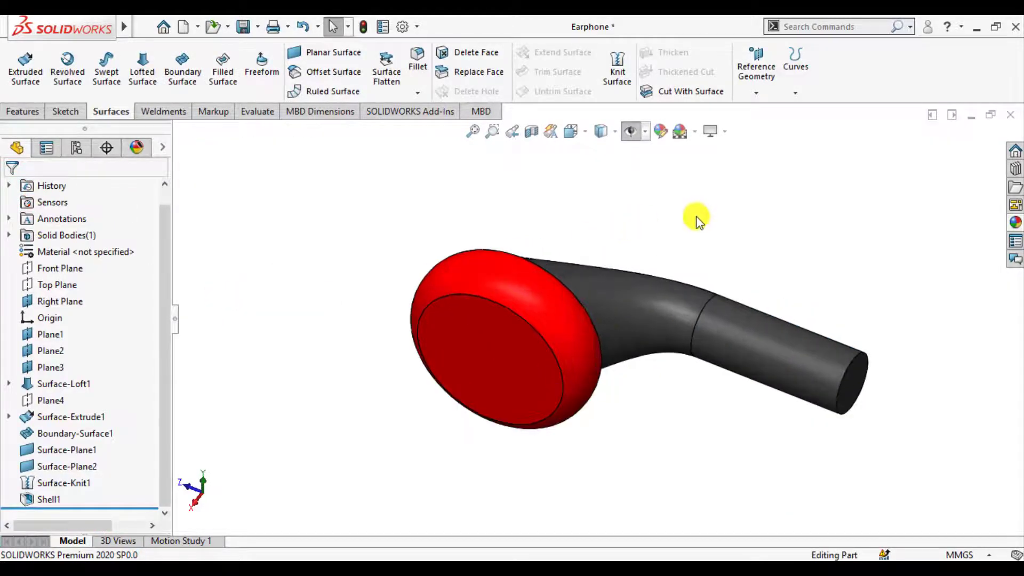
click(504, 386)
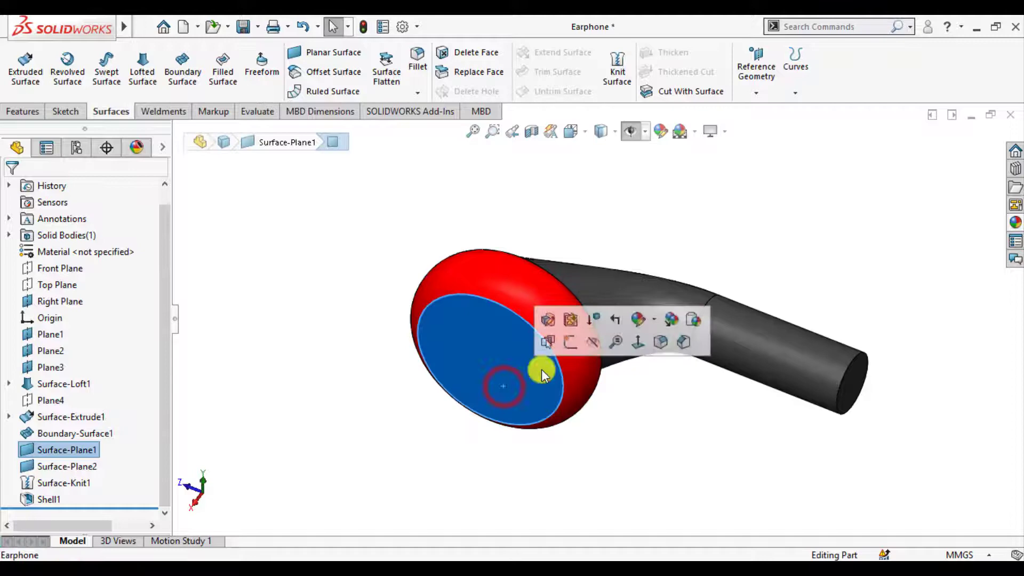
click(569, 344)
click(331, 457)
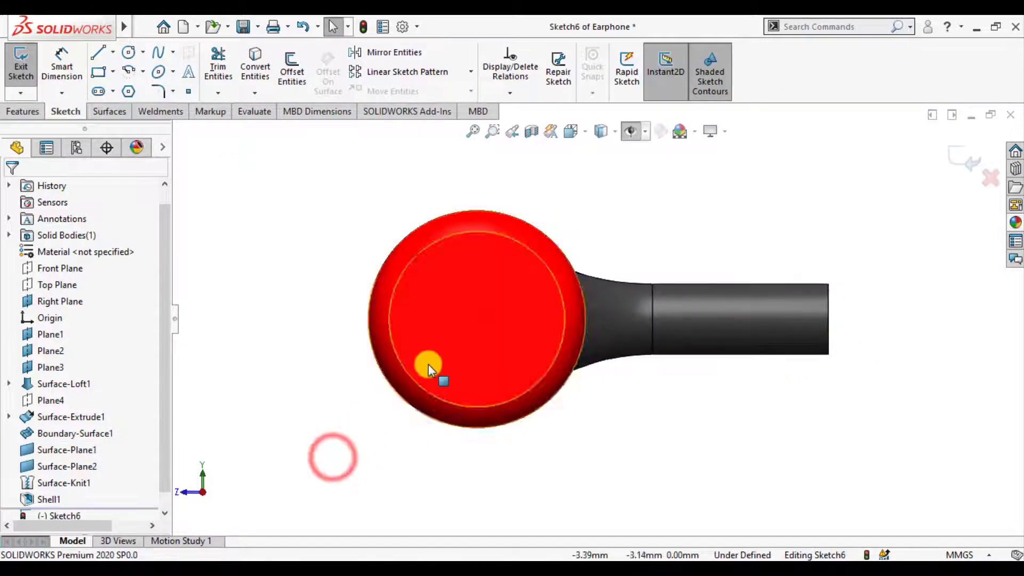
click(129, 53)
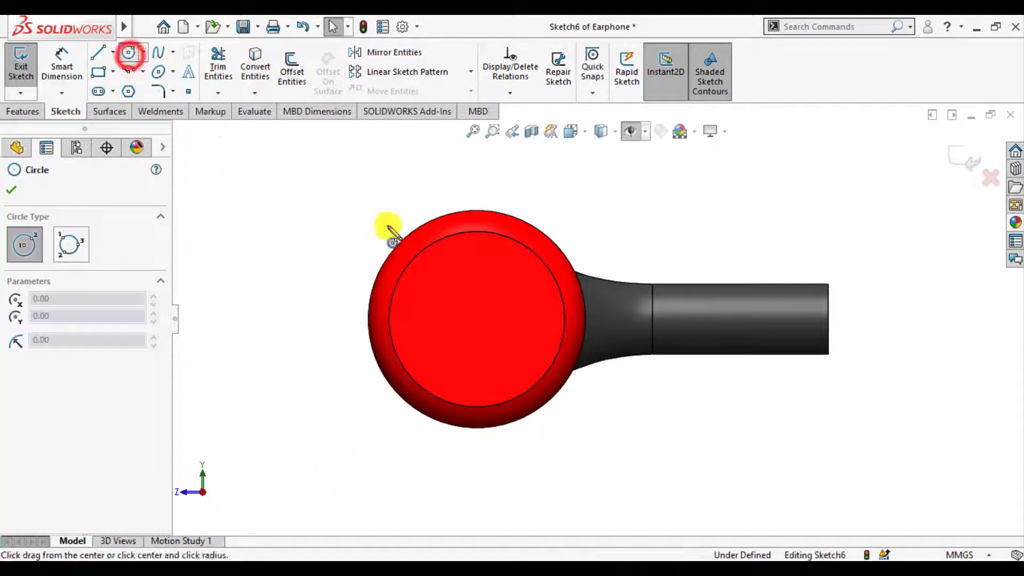
click(477, 320)
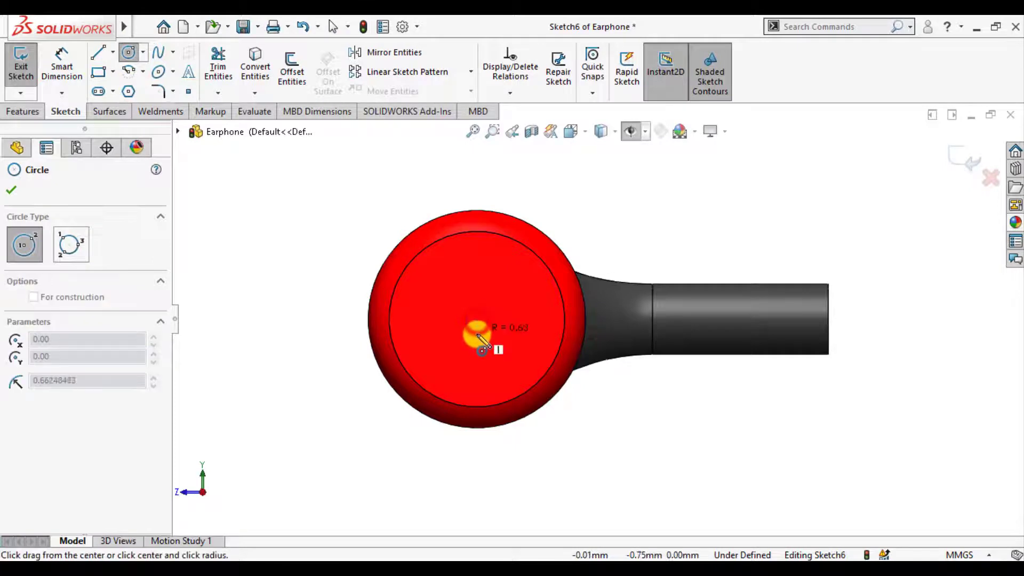
click(494, 327)
click(13, 193)
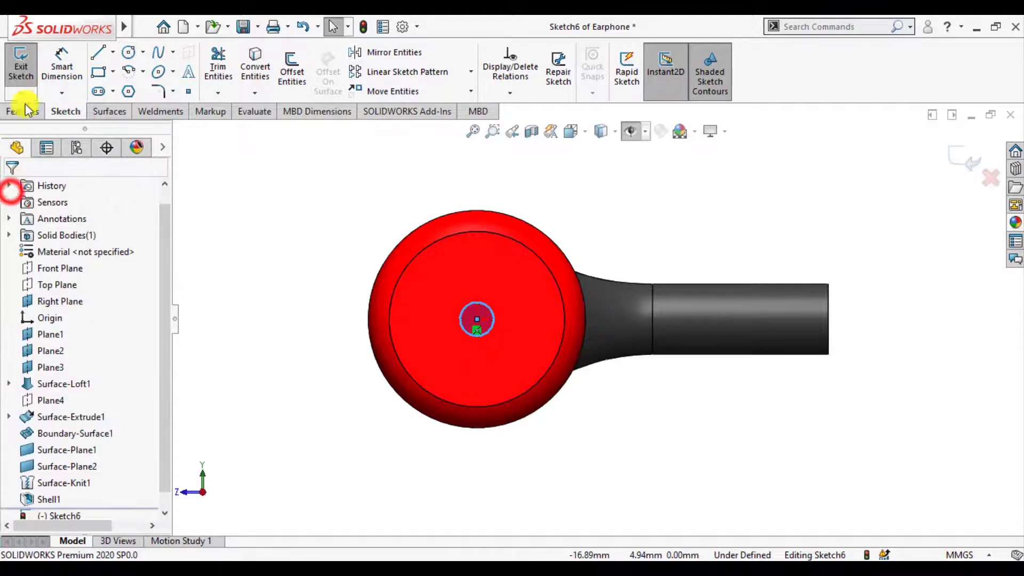
- Set the small center circle's diameter to 0.5 mm and finish the sketch
click(60, 59)
scroll(432, 330, up, 2)
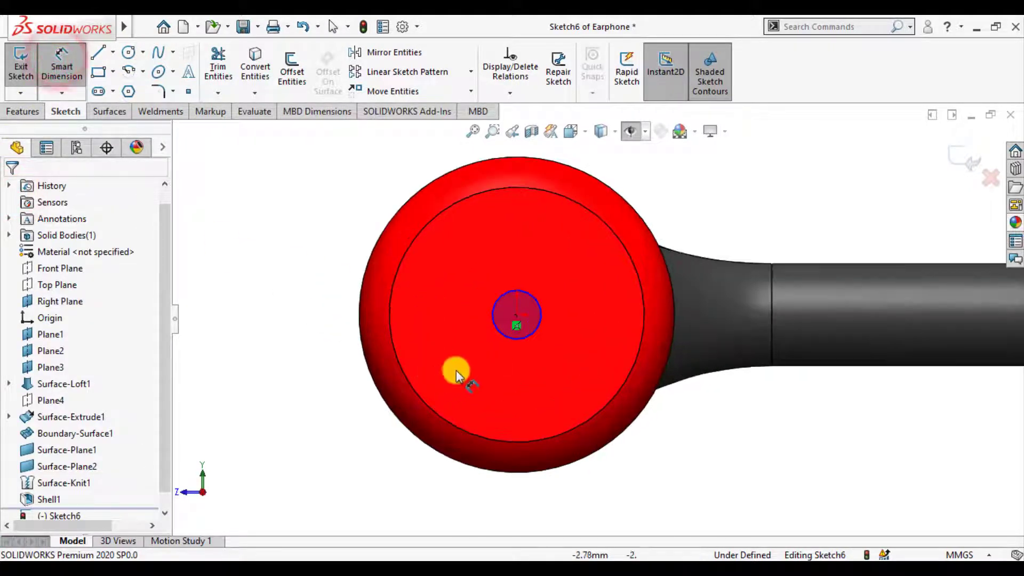
click(498, 328)
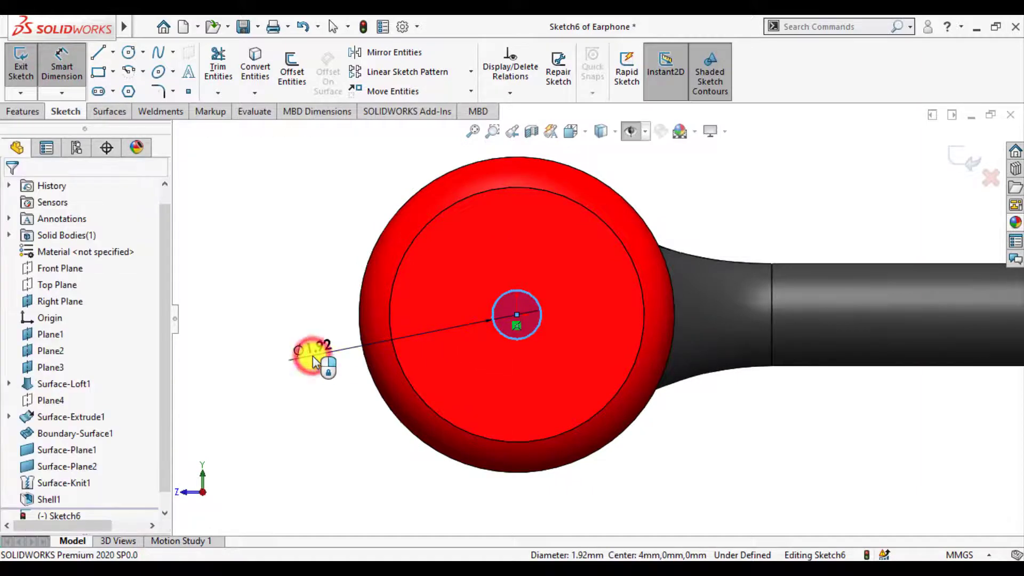
click(313, 356)
text(.5)
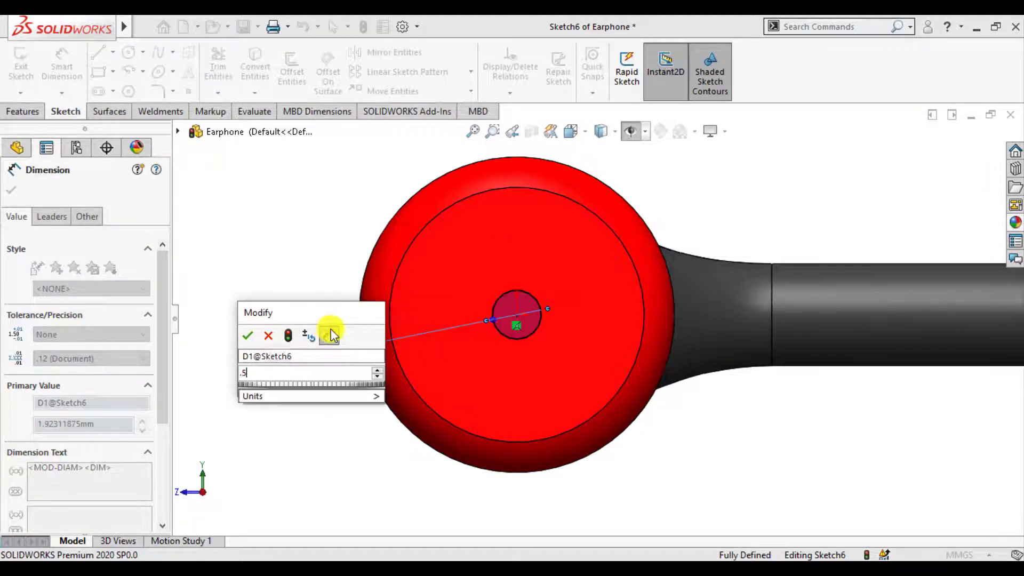
key(Return)
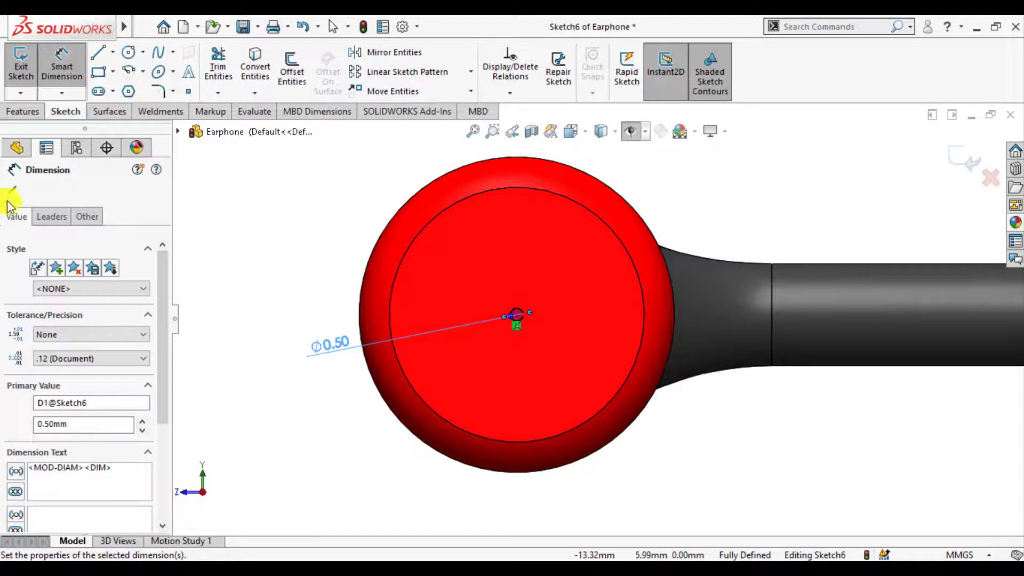
click(11, 190)
click(958, 156)
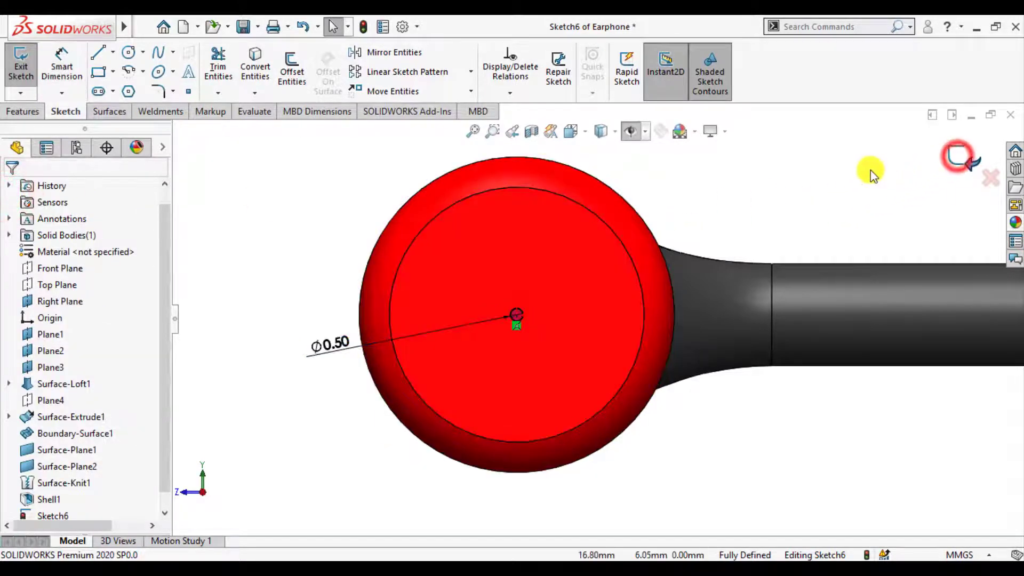
- Cut the small circle into the front face with a blind Extruded Cut 1 mm deep
scroll(749, 207, up, 2)
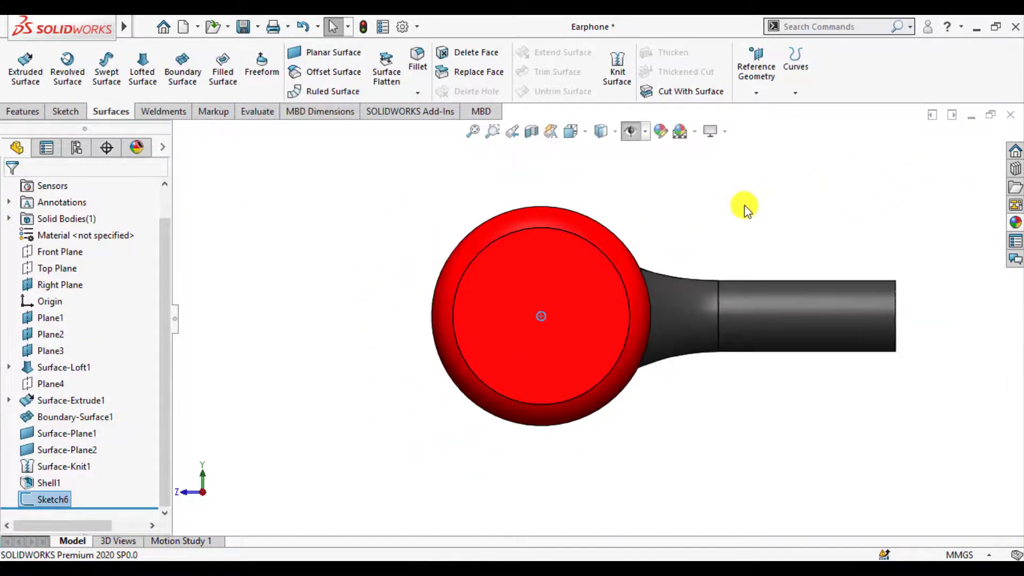
mouse_move(743, 208)
middle_down()
mouse_move(729, 261)
mouse_move(714, 250)
middle_up()
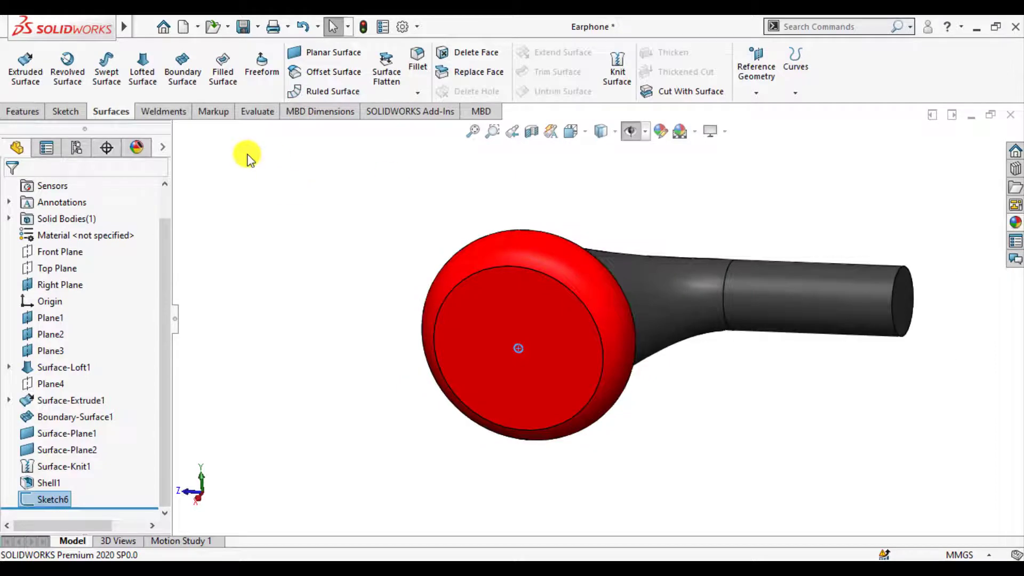
click(24, 112)
click(223, 70)
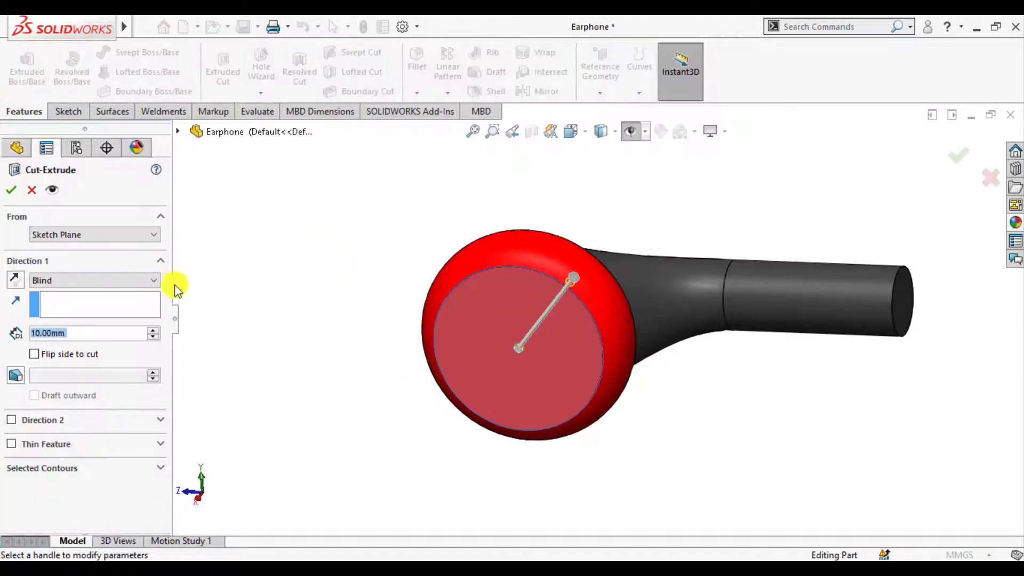
text(1)
key(Return)
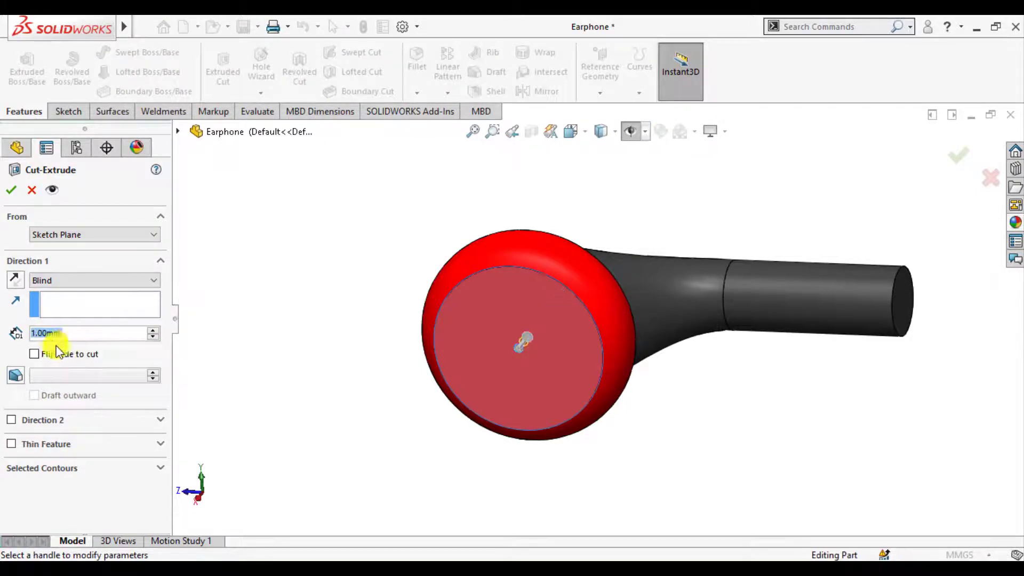
click(293, 240)
- Start a new sketch on the flat red front face and draw a centered circle about 9 mm in diameter, just inside its edge
click(462, 332)
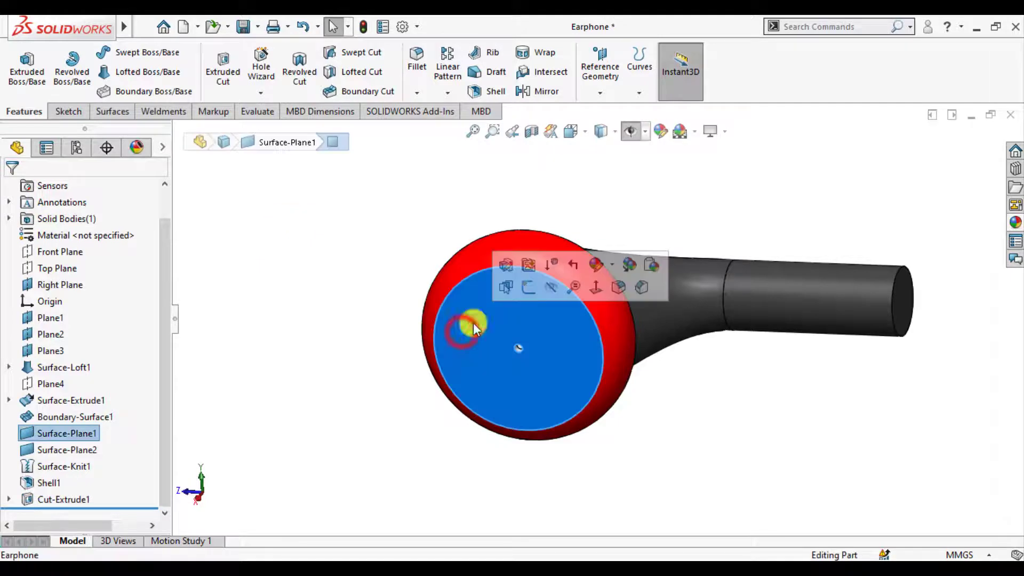
click(534, 288)
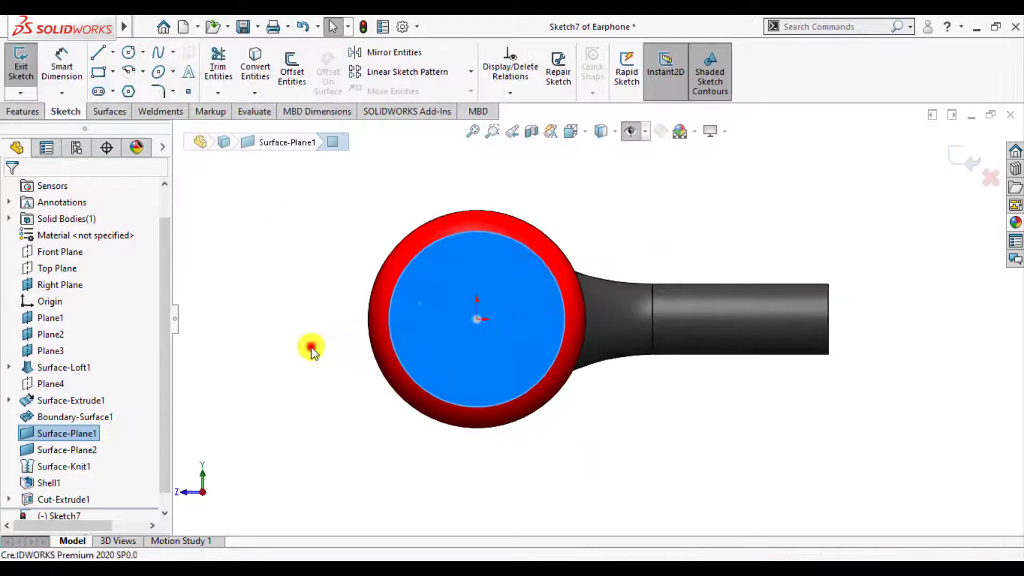
scroll(392, 284, down, 2)
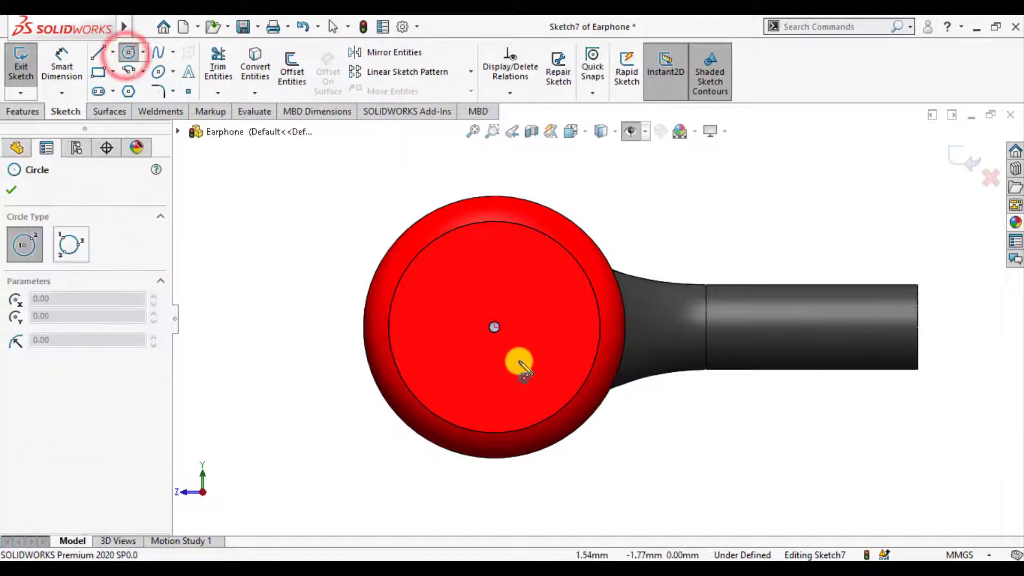
click(494, 327)
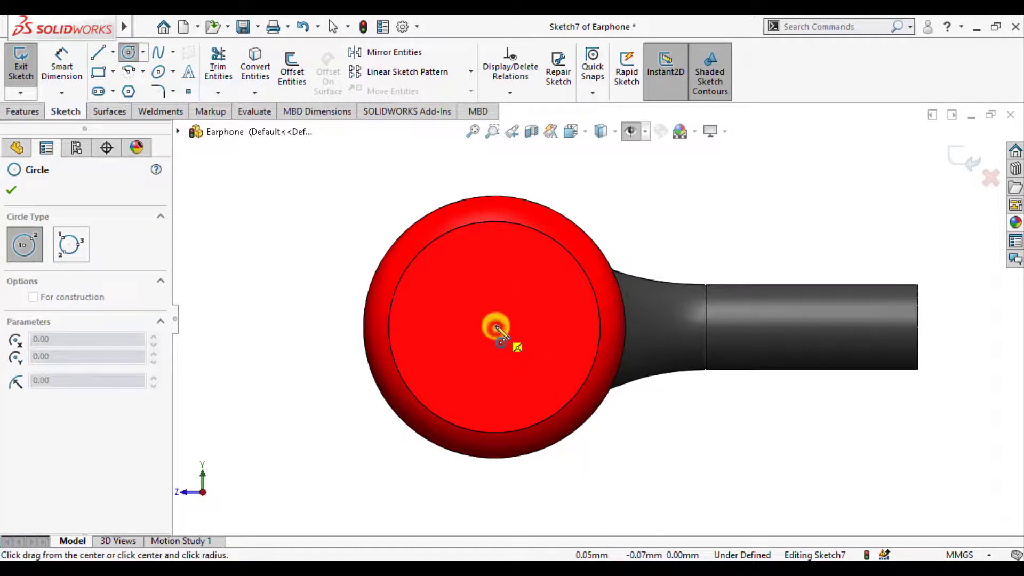
click(507, 235)
click(11, 187)
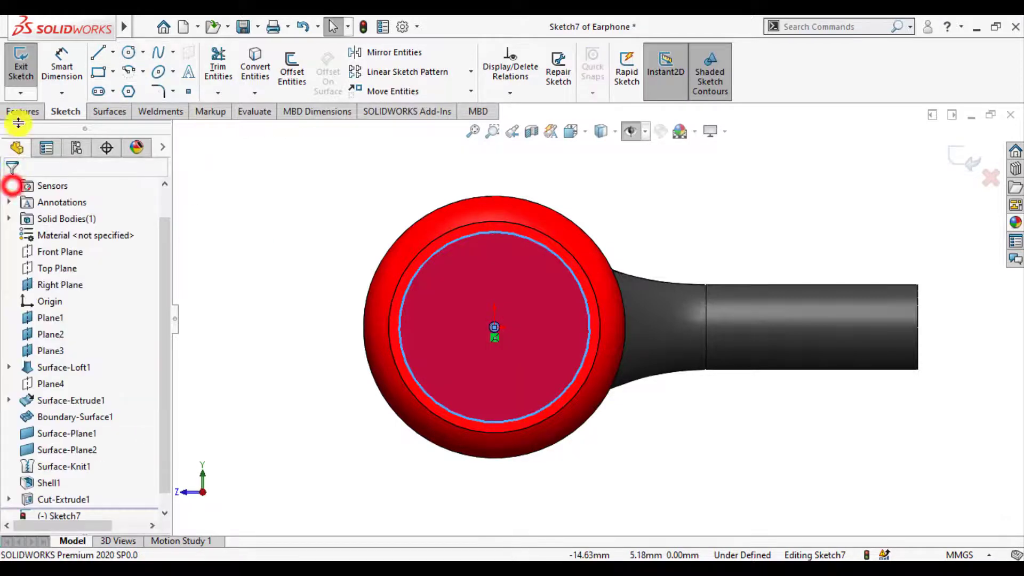
- Set the large circle's diameter to 9 mm and finish the sketch
click(61, 58)
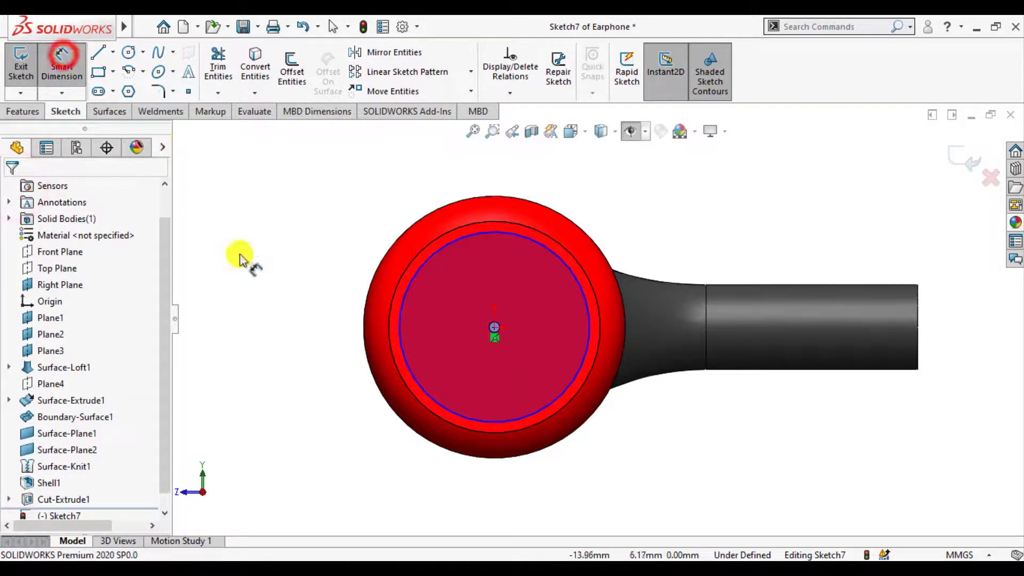
click(415, 379)
click(335, 424)
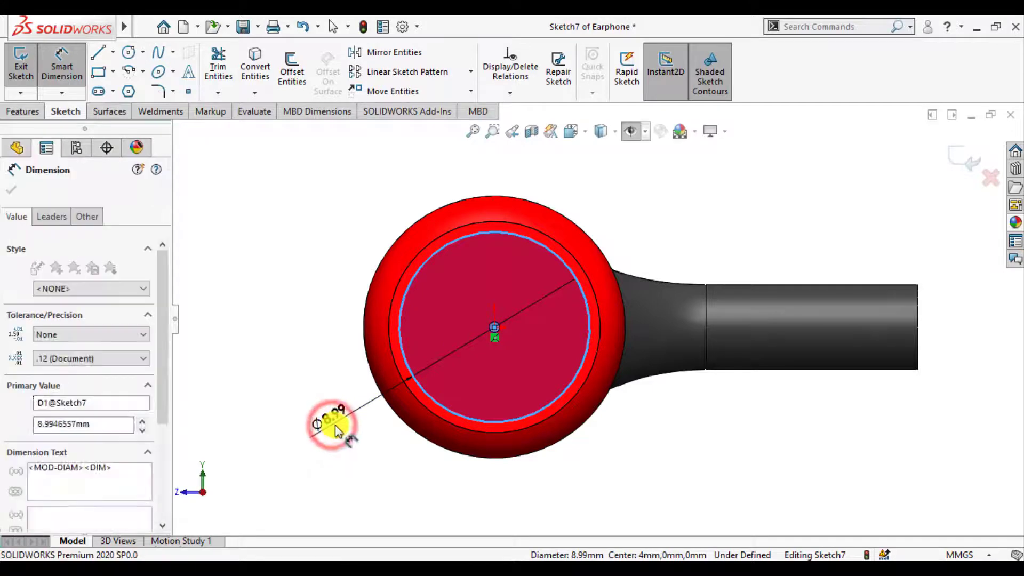
text(9)
key(Return)
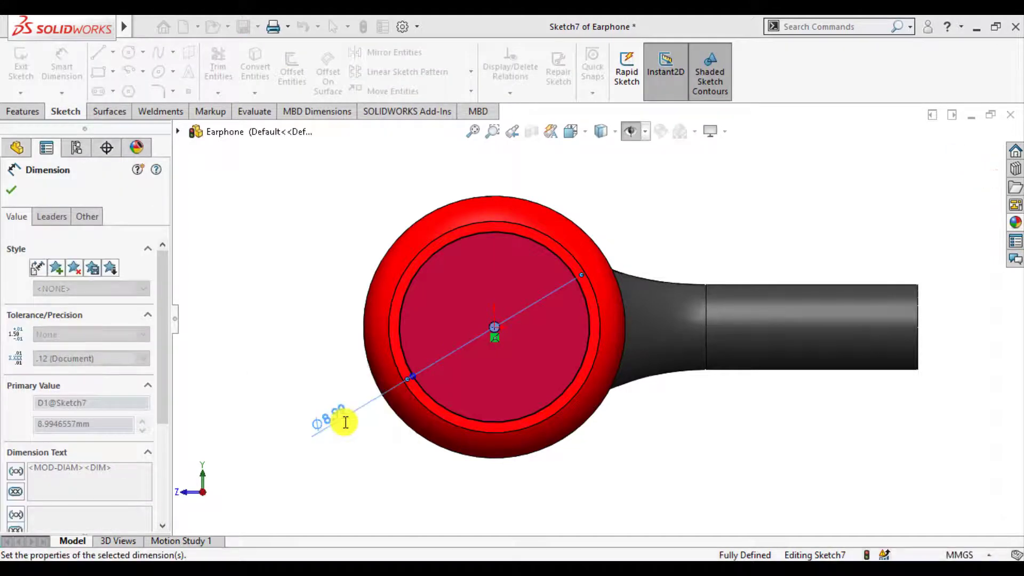
click(11, 193)
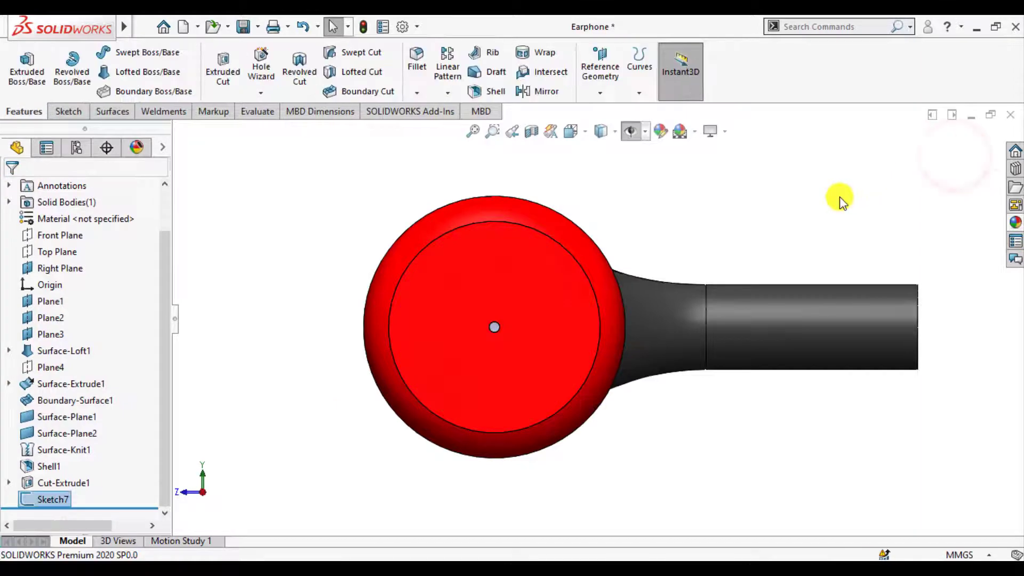
click(839, 198)
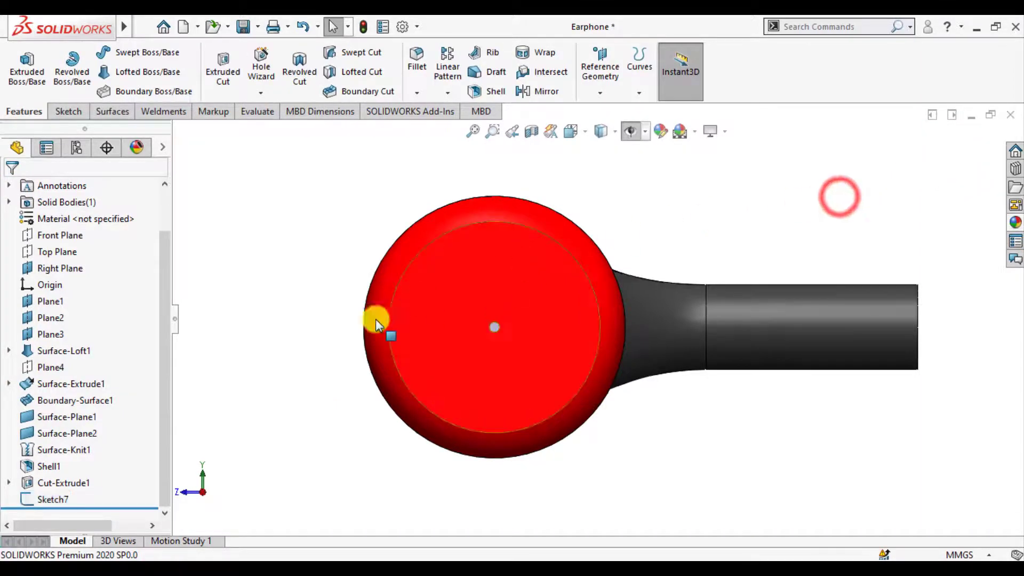
- Start a Fill Pattern of the small hole cut, using the 9 mm circle sketch as the fill boundary
click(53, 486)
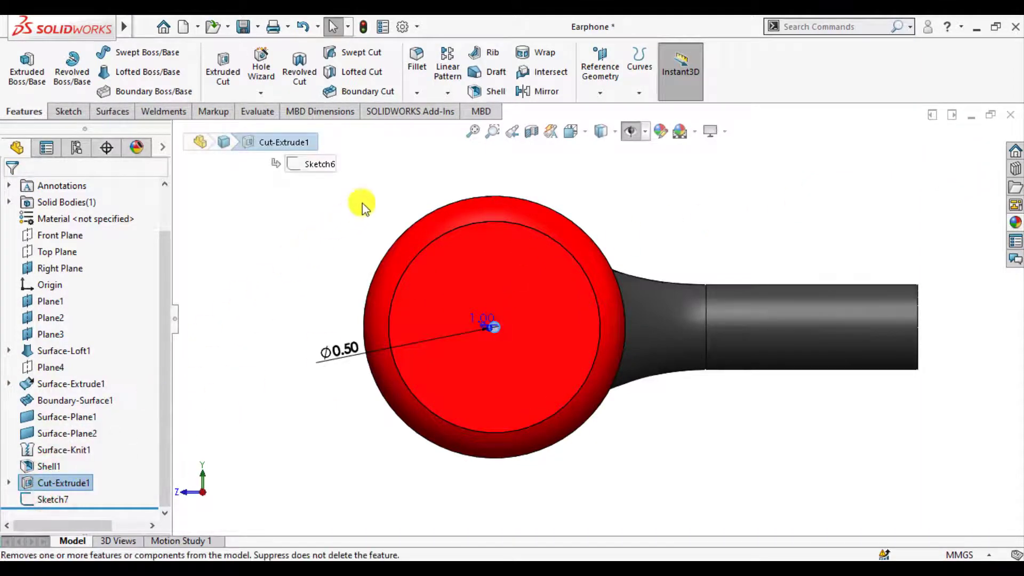
click(447, 98)
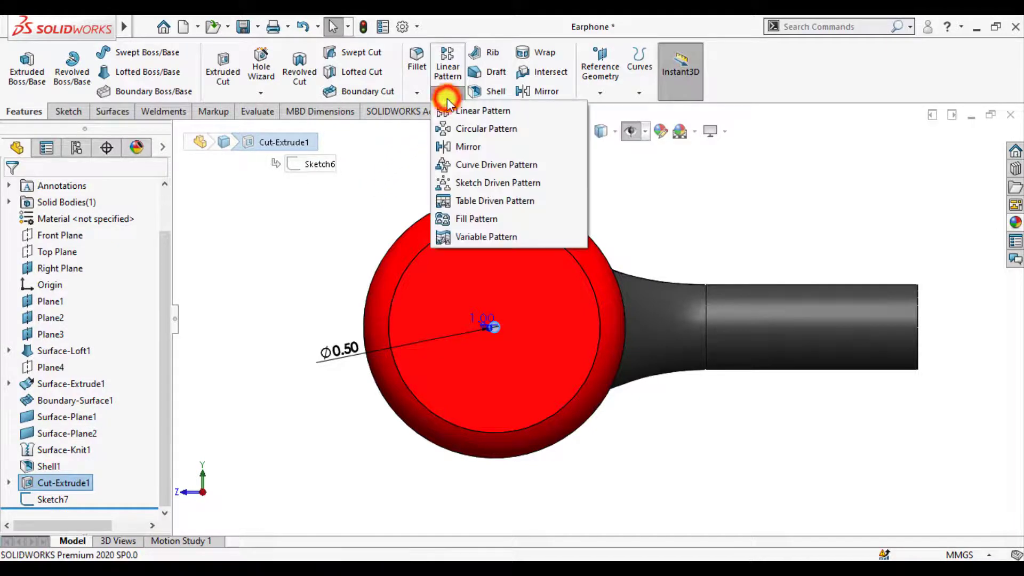
click(463, 217)
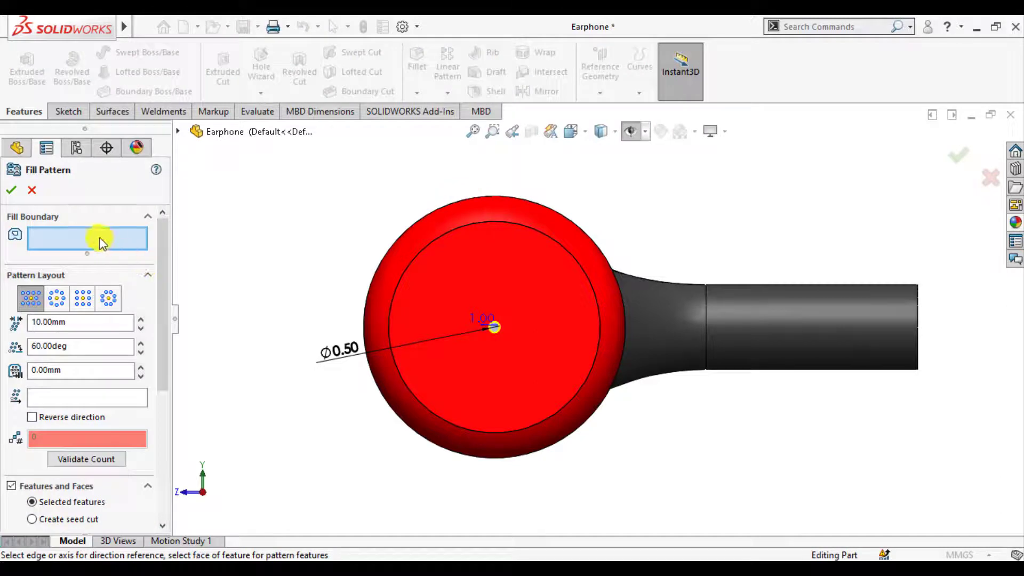
click(177, 131)
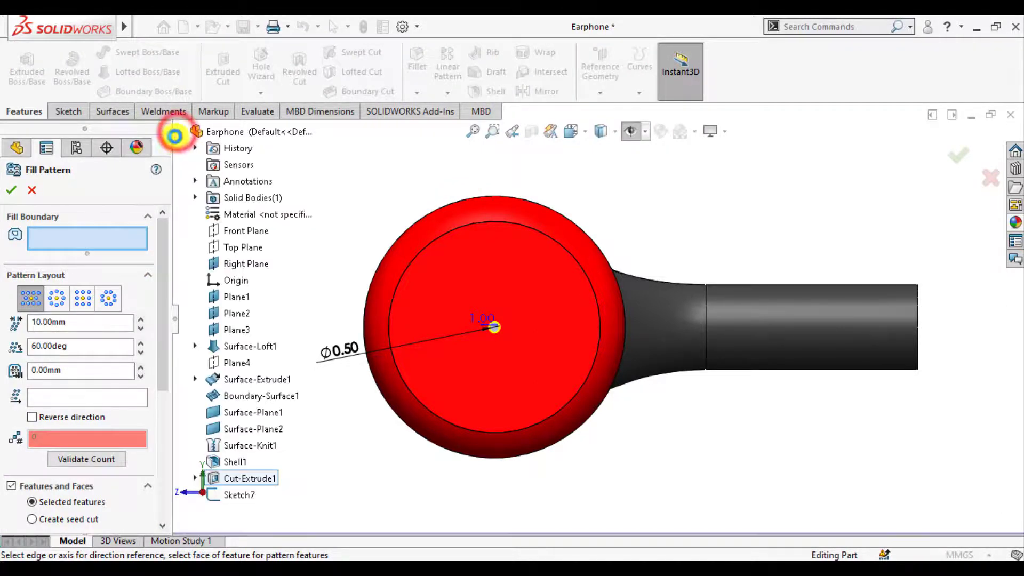
click(237, 496)
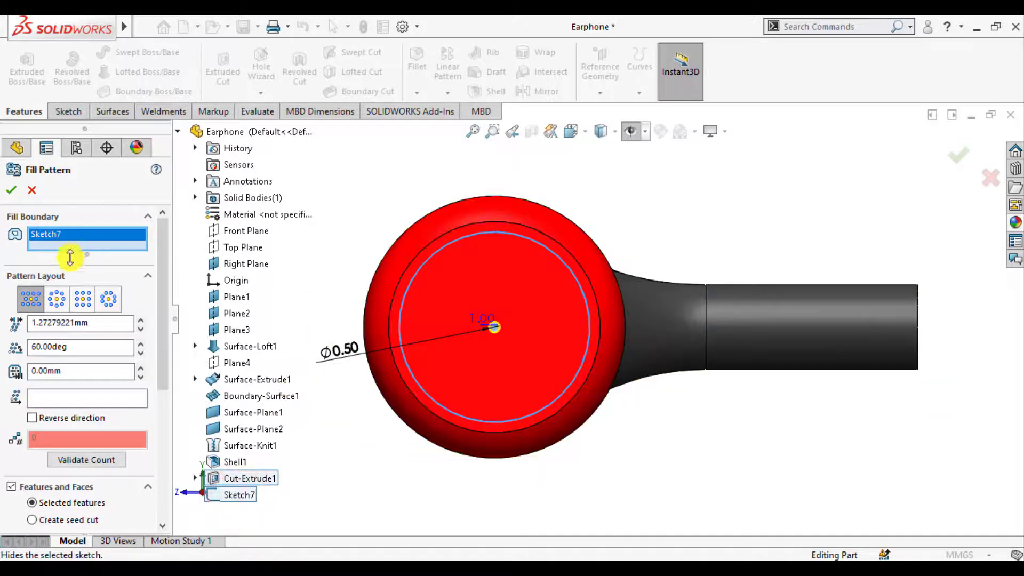
scroll(352, 323, down, 2)
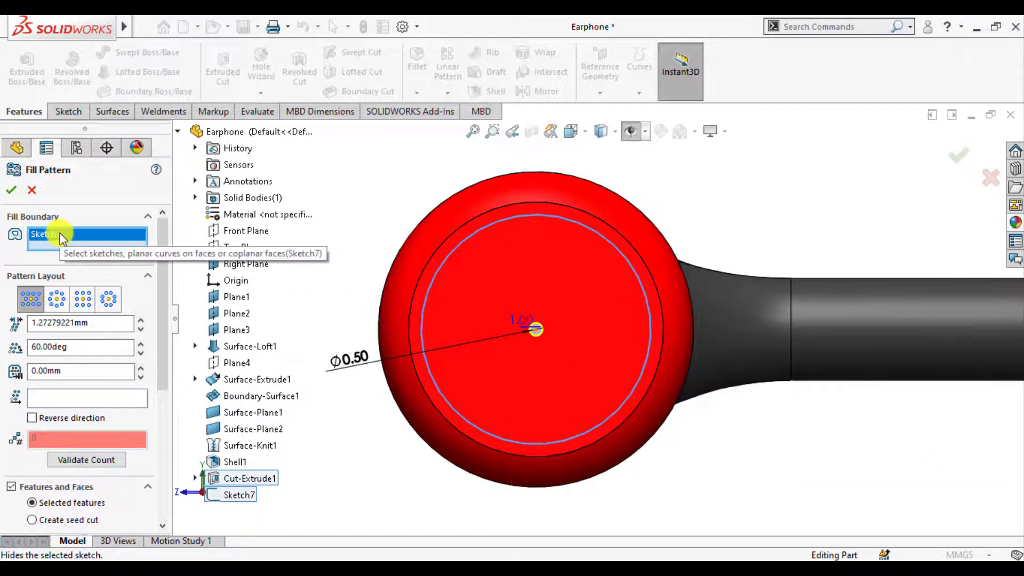
middle_drag(331, 307, 318, 341)
- Try the circular layout, use the edge between neck and straight tube as the pattern direction, and switch the layout back to perforation
click(59, 300)
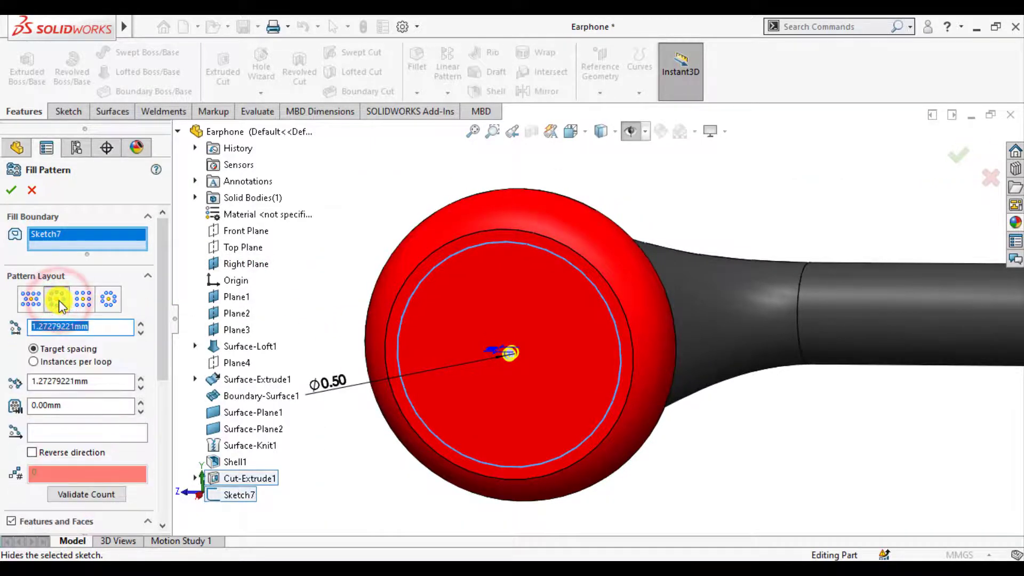
click(62, 434)
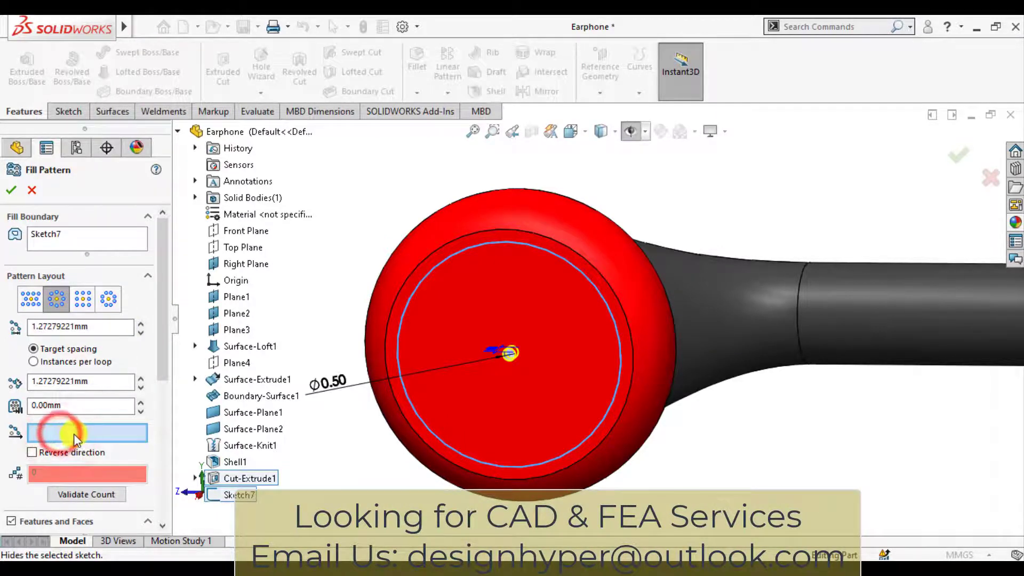
click(795, 307)
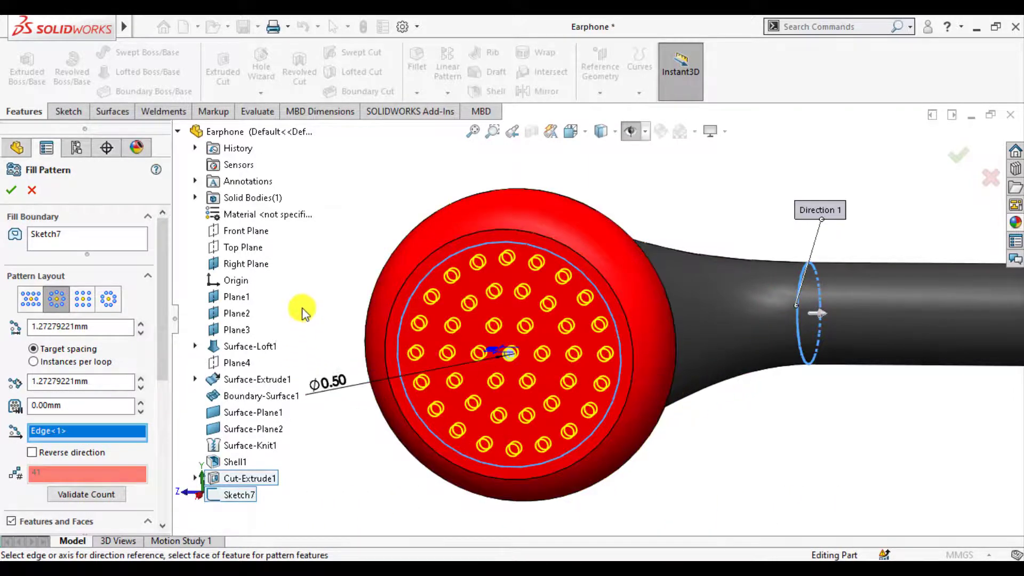
click(31, 300)
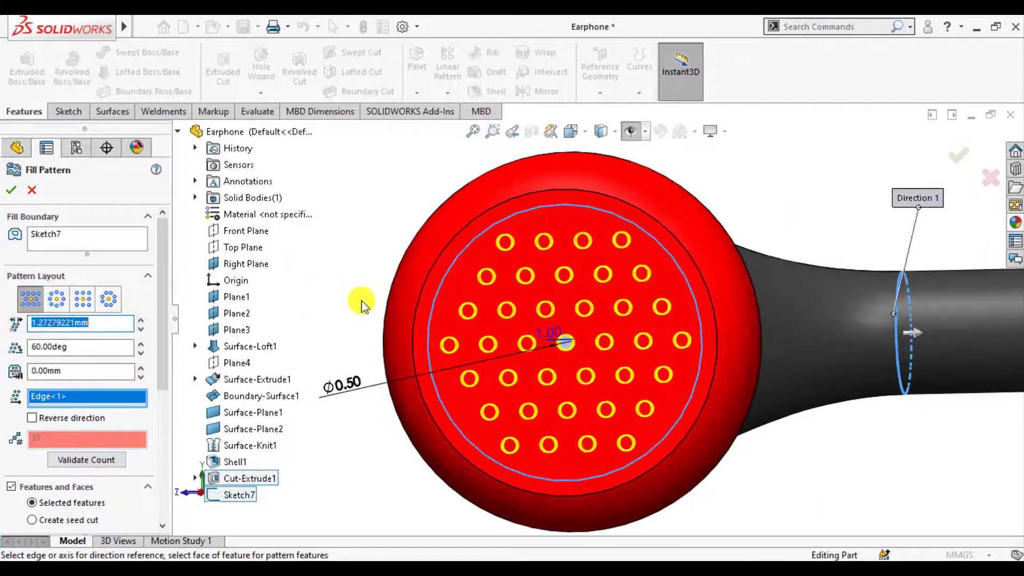
- Apply the Fill Pattern of the 0.5 mm hole cut with the perforation layout inside the 9 mm circle on the front face
click(10, 194)
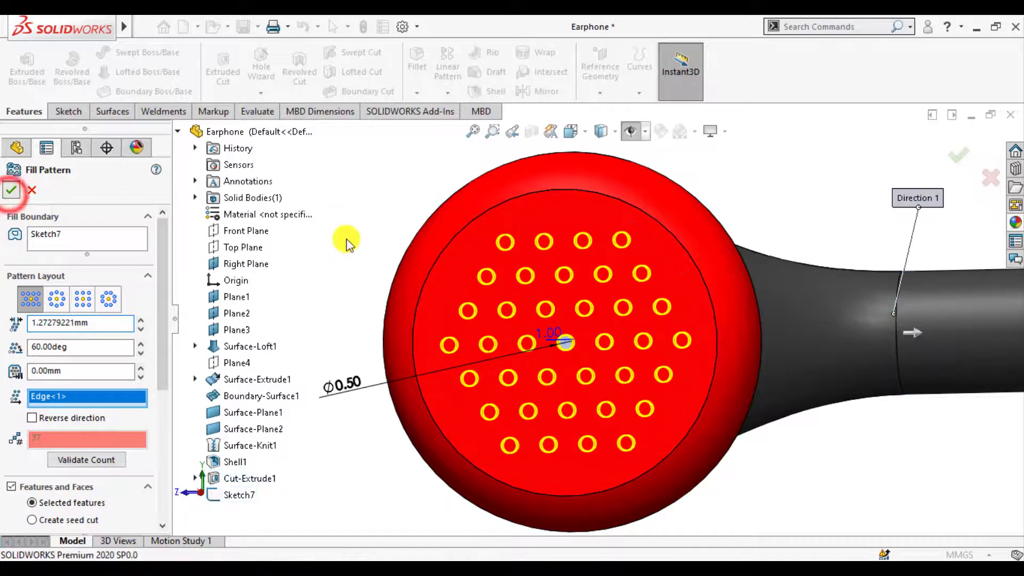
click(354, 237)
- Examine the whole earphone from several angles, including the perforated red front face, the curved neck and the straight tube
scroll(411, 292, up, 4)
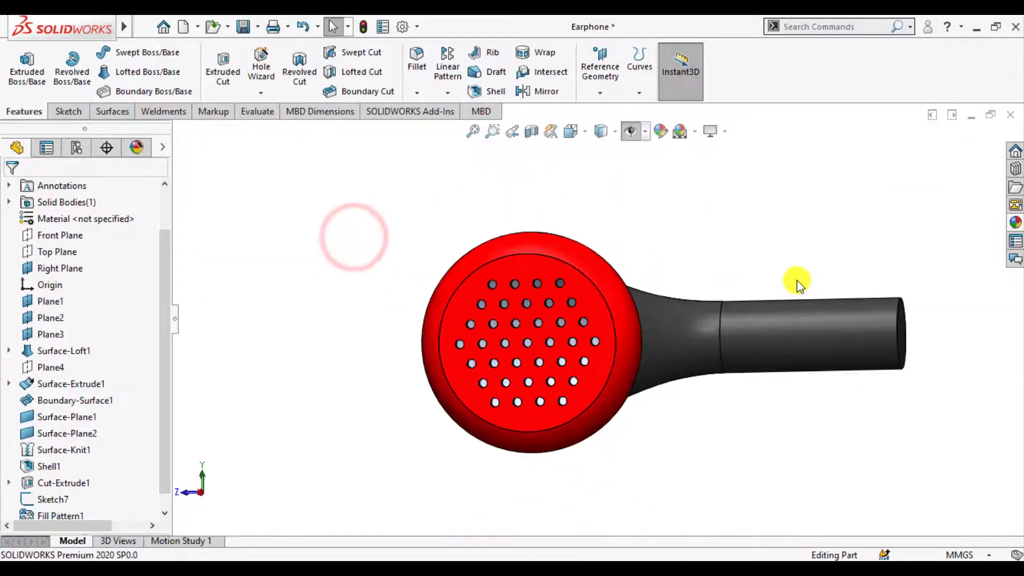
middle_drag(743, 247, 796, 319)
scroll(796, 319, down, 2)
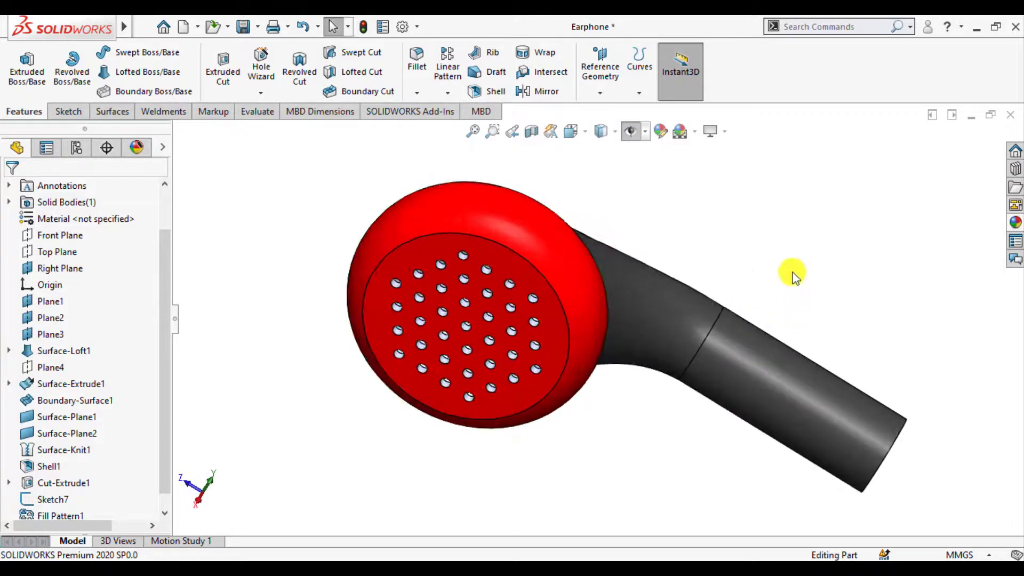
middle_drag(840, 280, 400, 371)
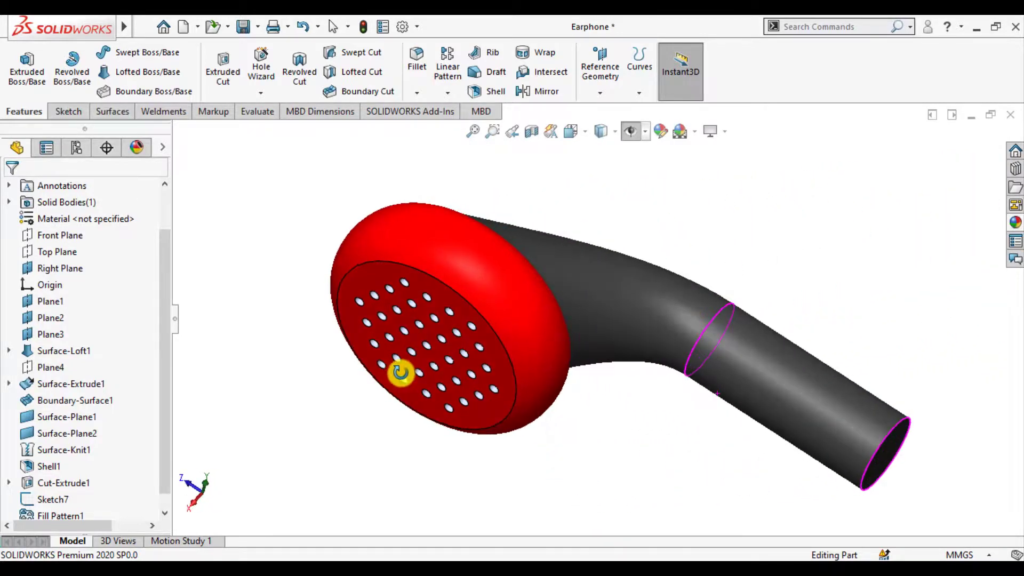
scroll(751, 297, down, 2)
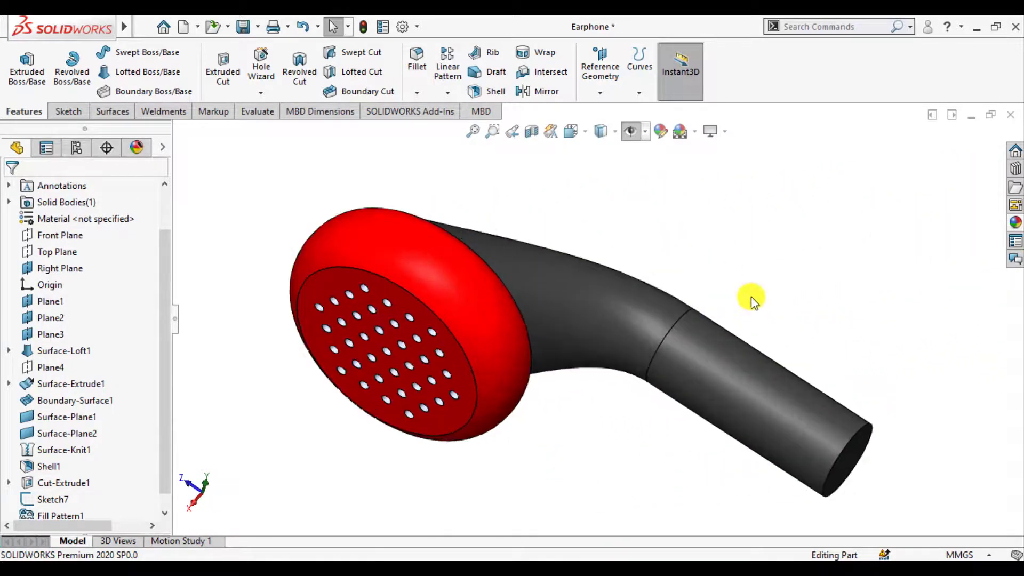
middle_drag(573, 449, 587, 425)
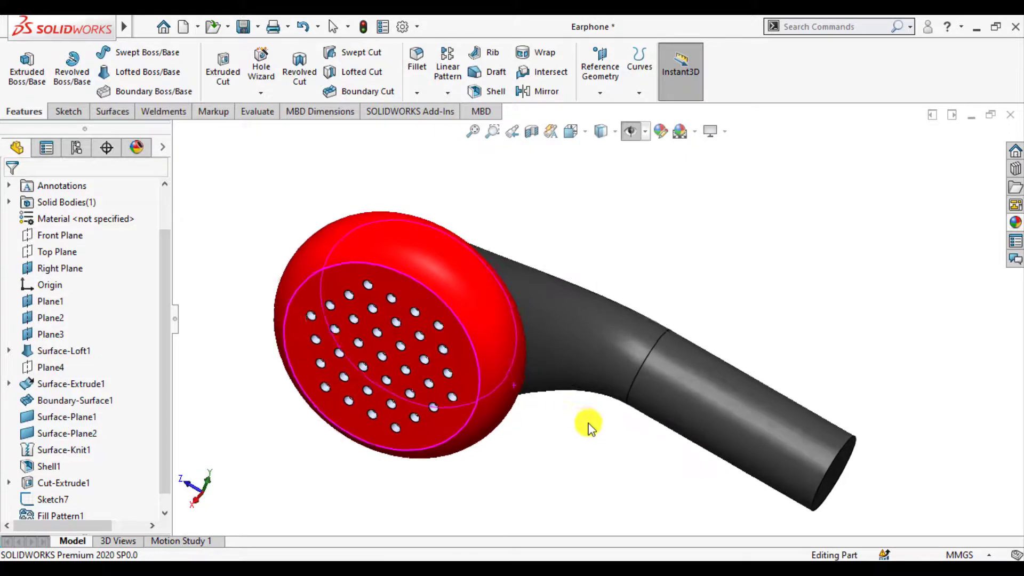
scroll(605, 422, up, 2)
scroll(548, 370, down, 1)
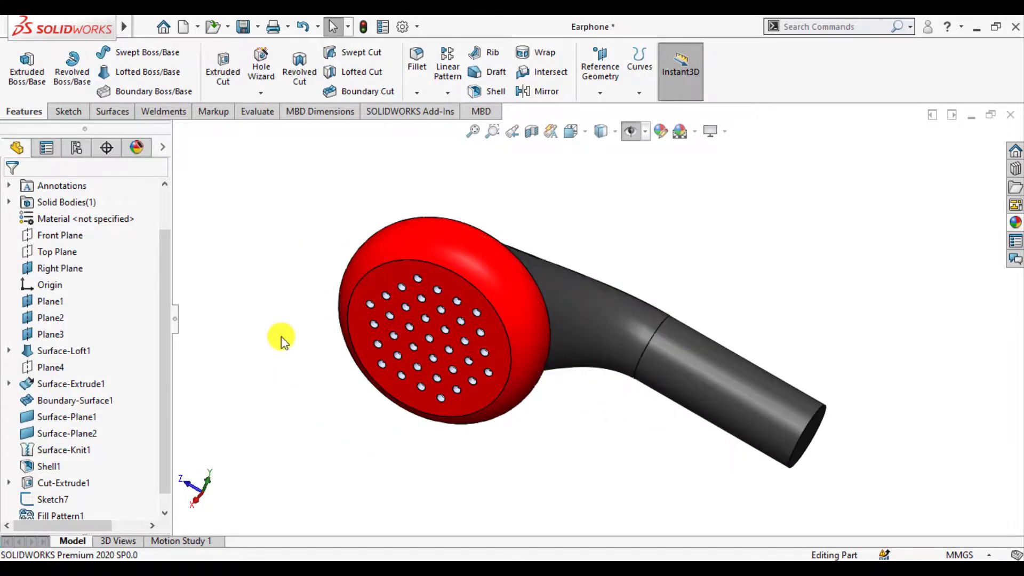
middle_drag(280, 338, 299, 274)
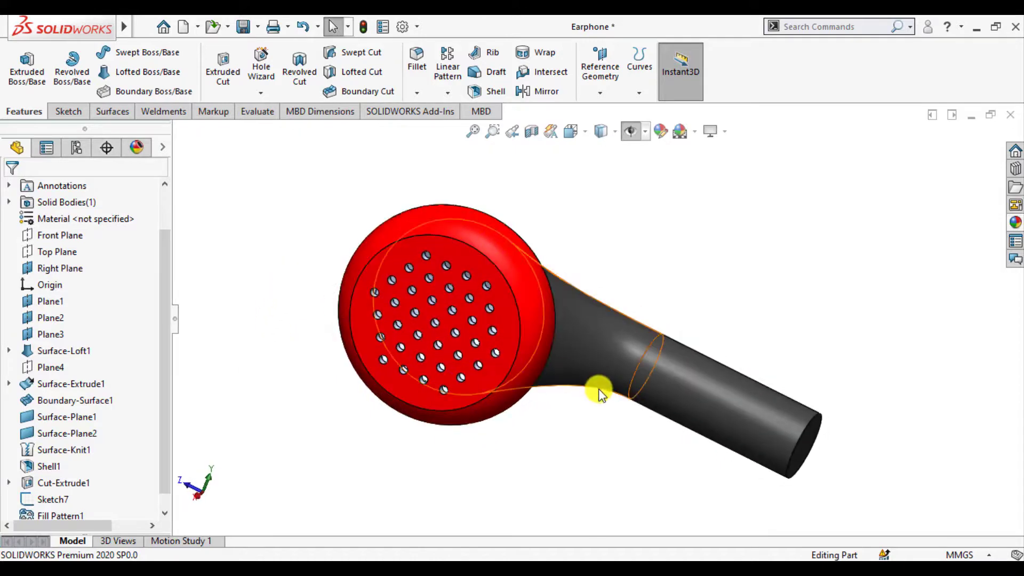
middle_drag(569, 414, 607, 453)
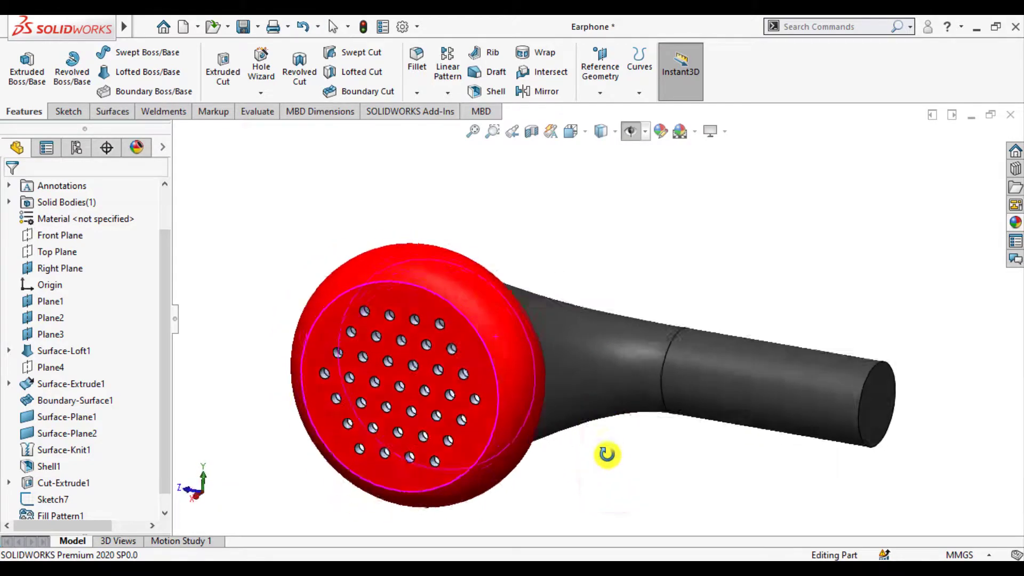